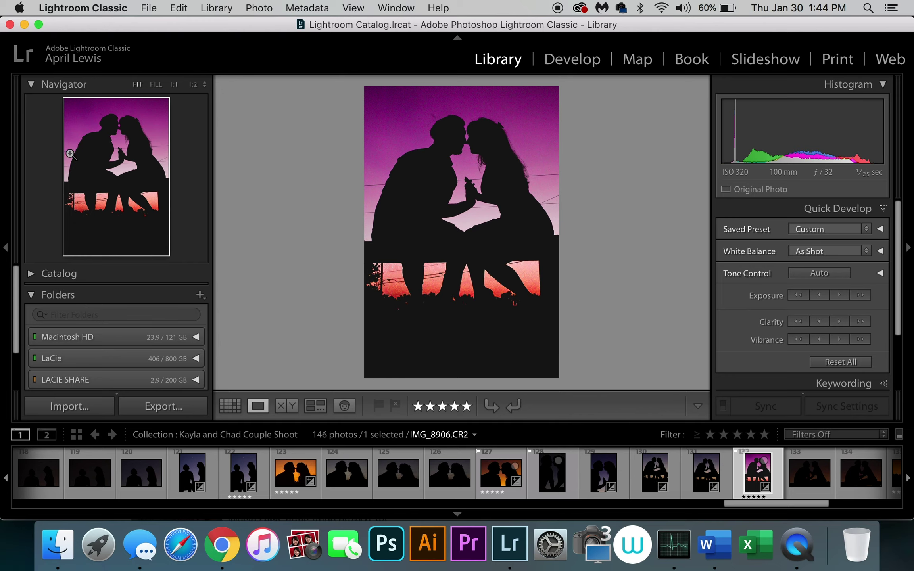
Zoom the silhouette photo to 1:1 around the couple's hands through the Navigator and return to the fit view
click(126, 142)
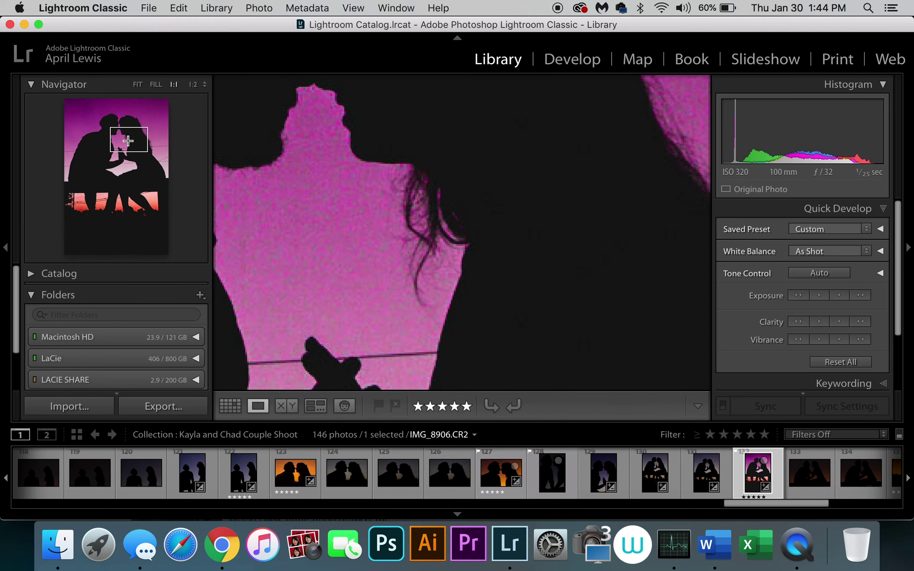
click(124, 143)
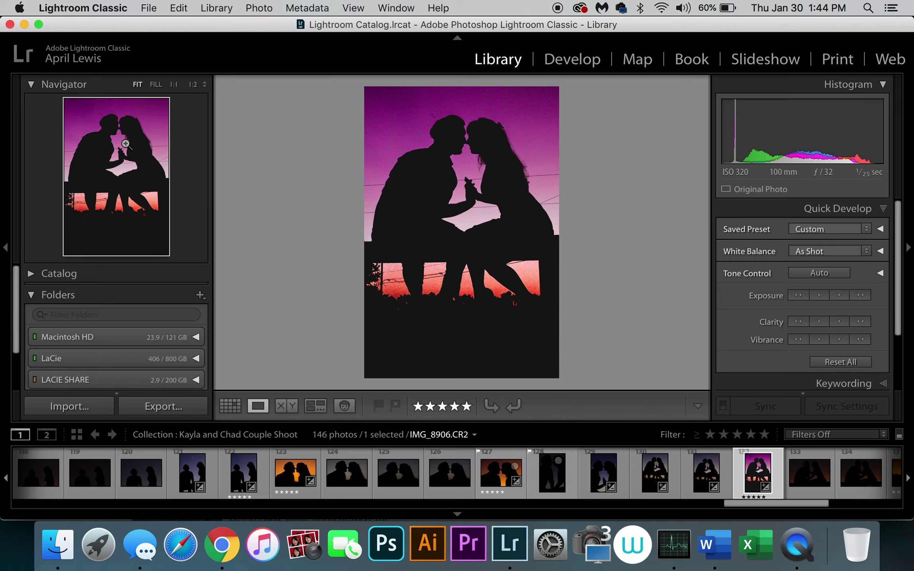
Collapse the Folders section and view the contents of the Catalog section, leaving it collapsed
click(30, 294)
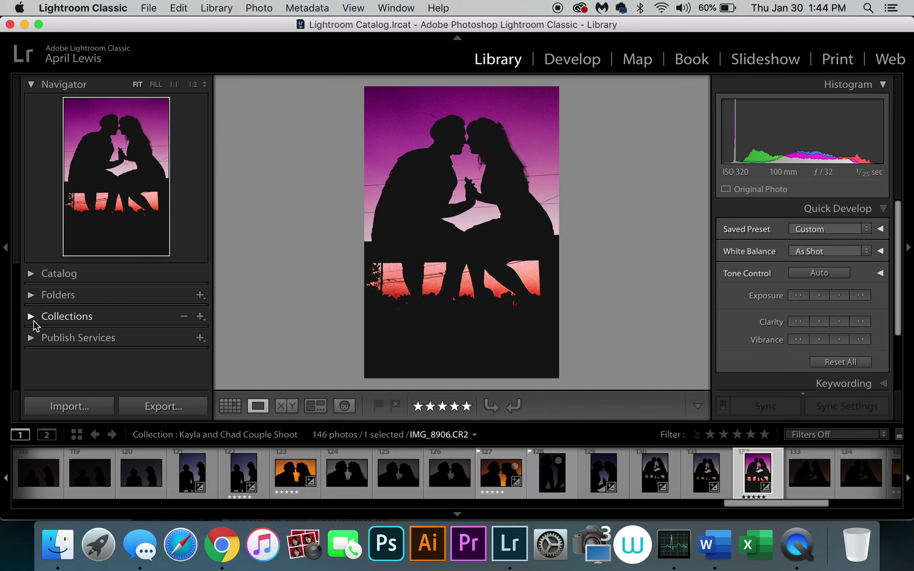
click(30, 274)
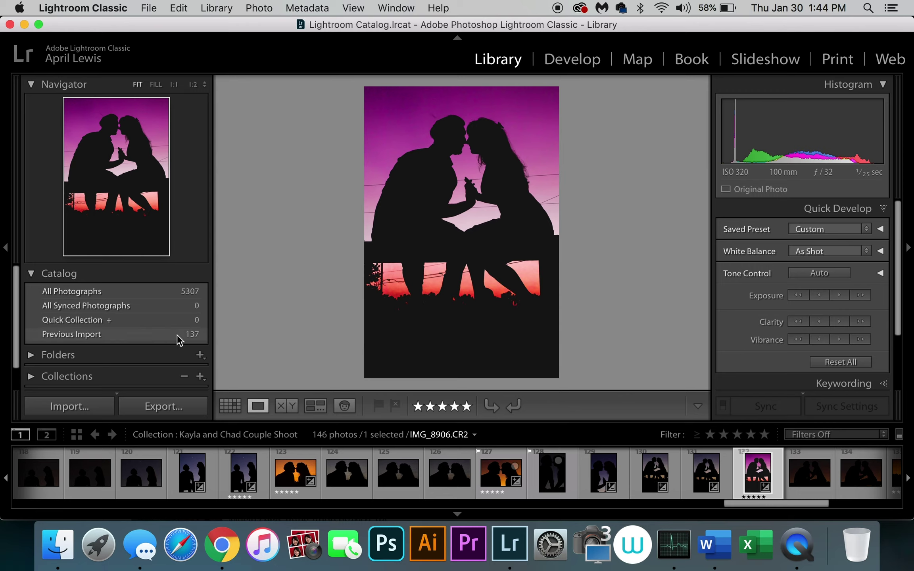
click(31, 273)
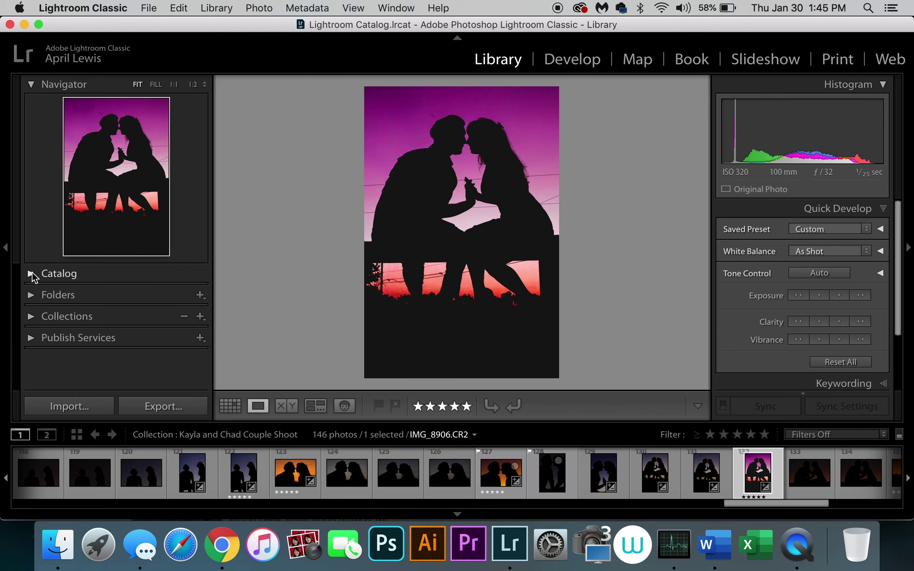
click(31, 273)
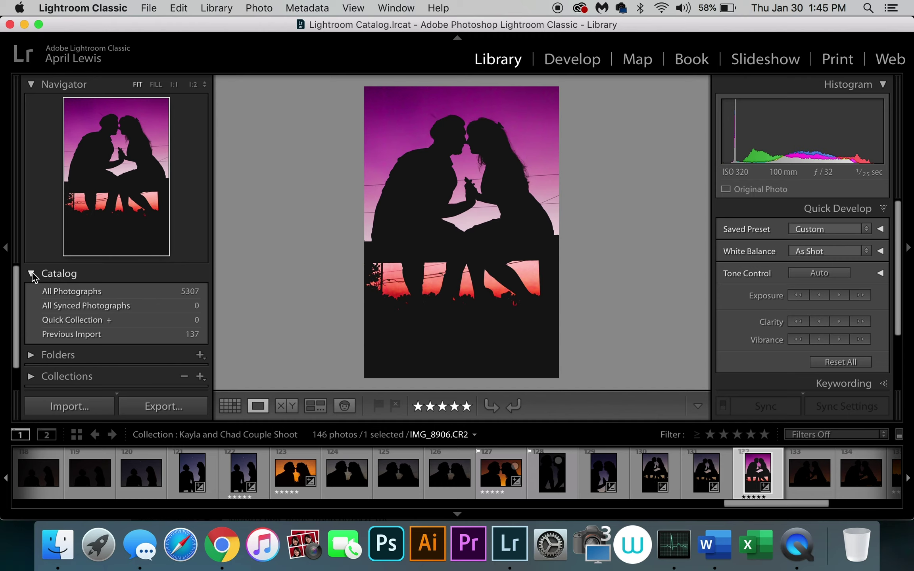
click(31, 272)
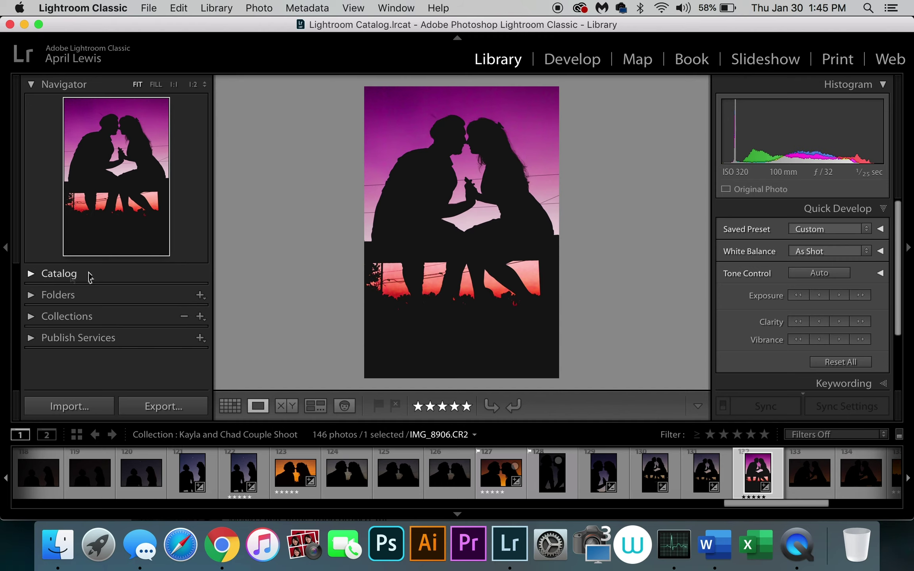
Expand the Folders section and look through the folders on the LaCie drive, leaving the drive's list collapsed
click(30, 294)
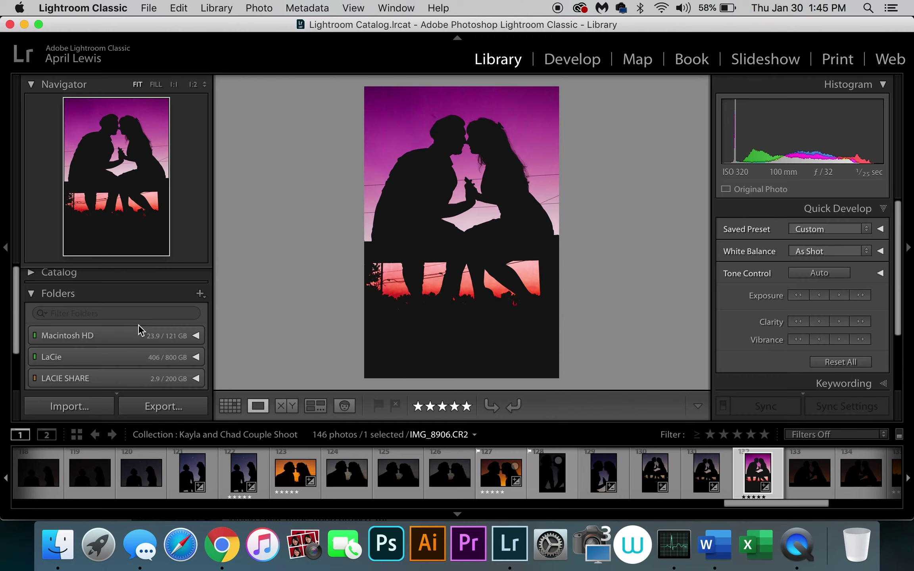
scroll(139, 325, down, 1)
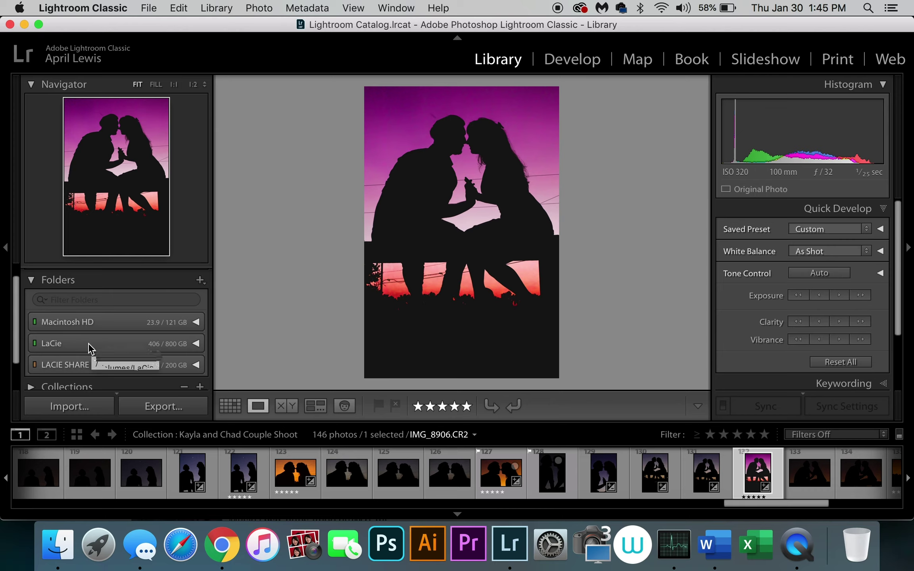
scroll(191, 342, down, 1)
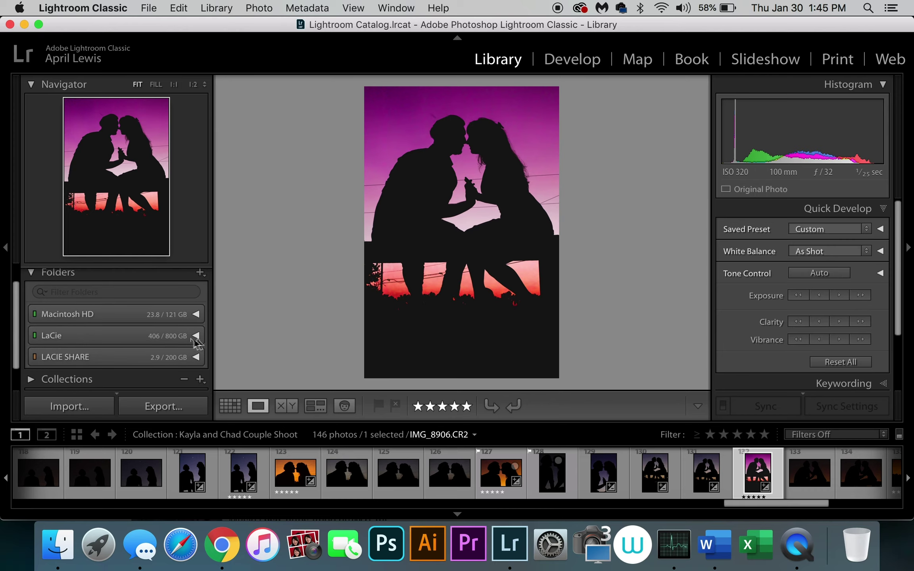
click(196, 335)
scroll(162, 337, down, 5)
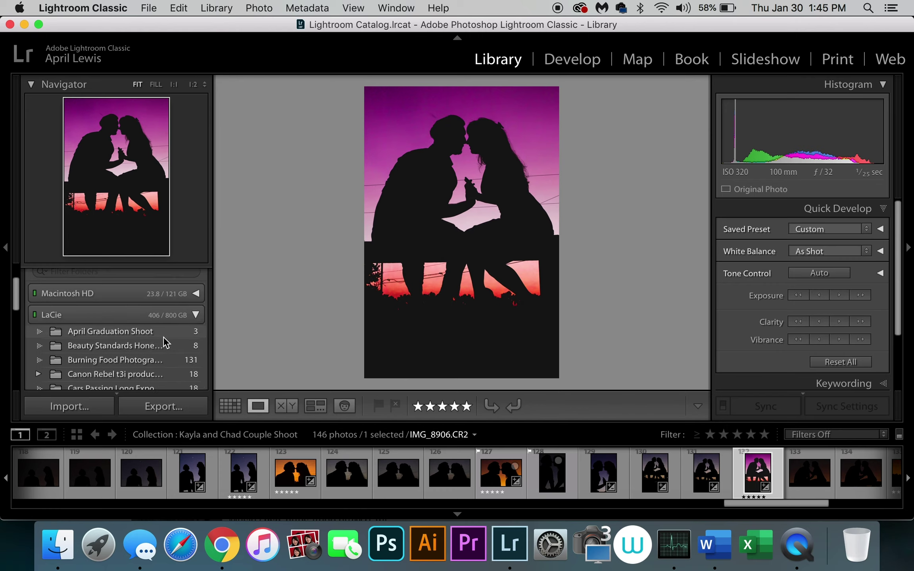
scroll(119, 365, down, 7)
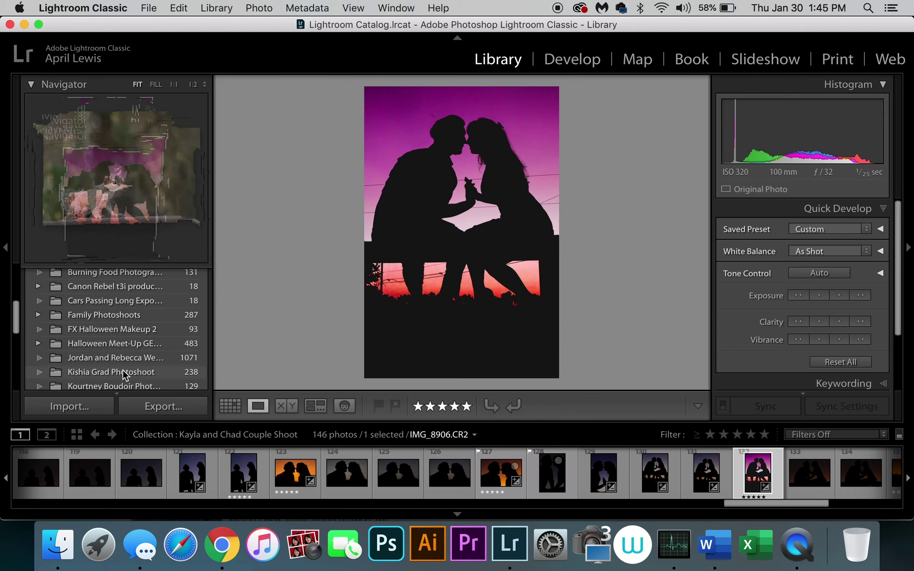
scroll(123, 358, down, 3)
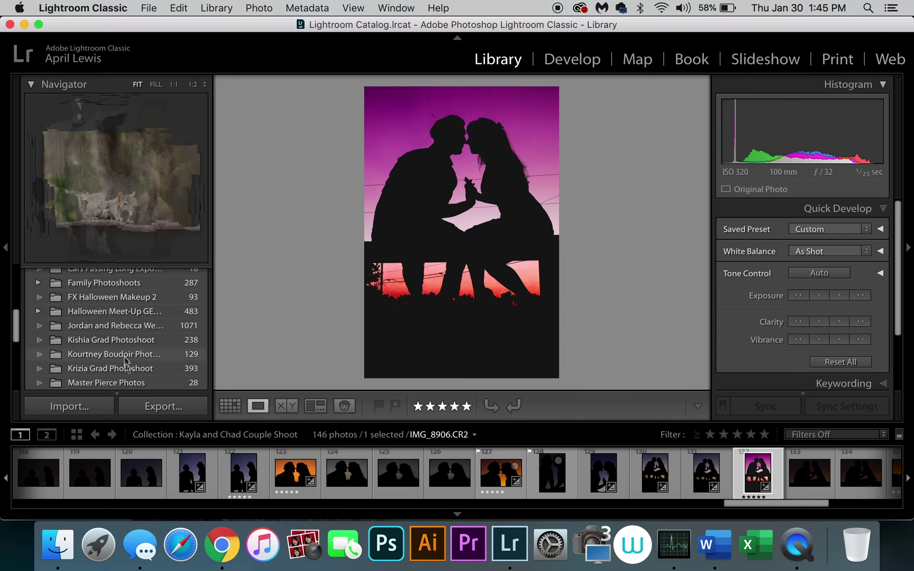
scroll(125, 365, down, 4)
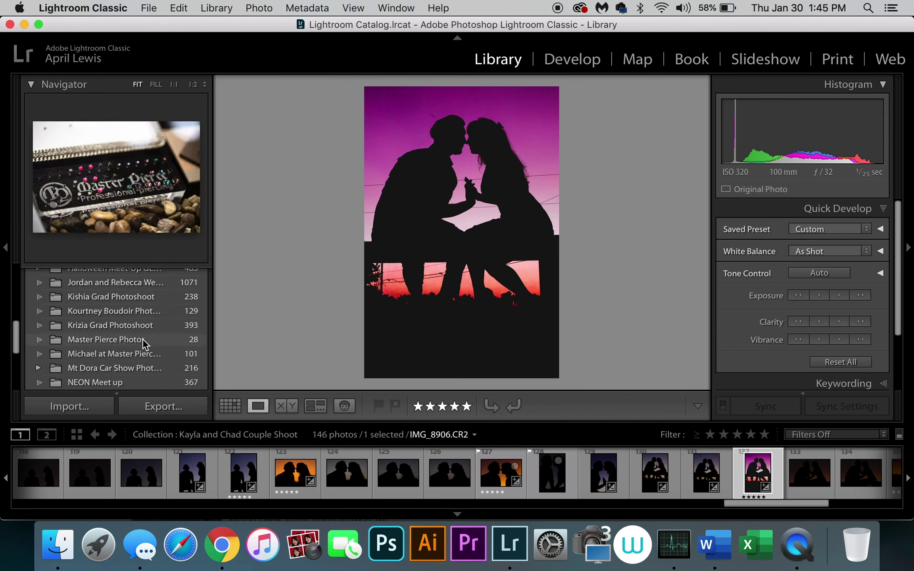
scroll(142, 338, up, 10)
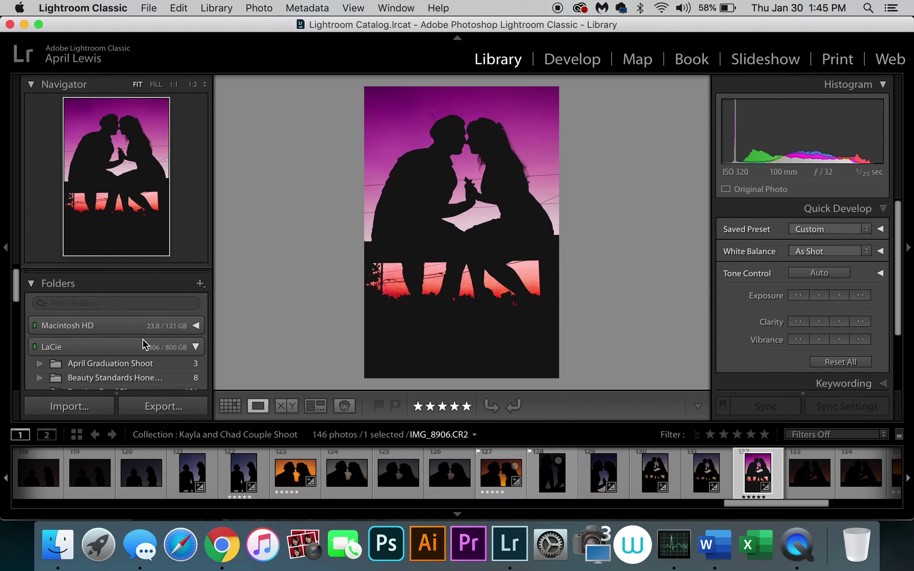
click(196, 346)
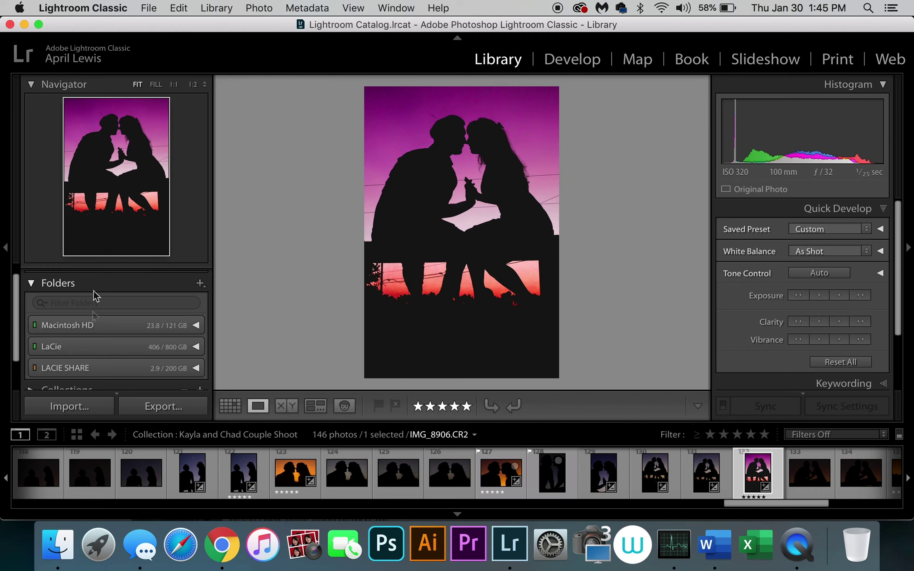
Expand the Collections section and look through the list of photo collections
scroll(174, 347, down, 2)
scroll(175, 347, down, 3)
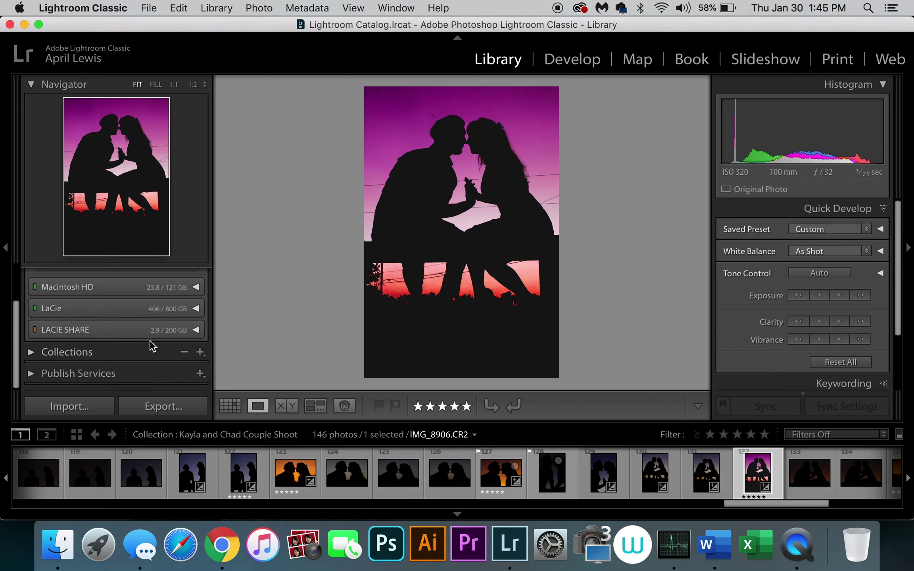
click(30, 350)
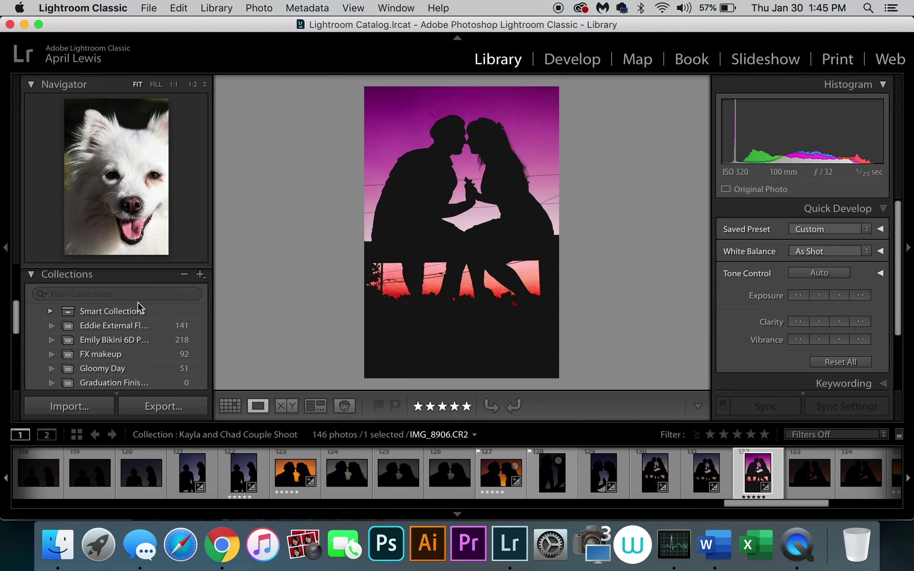
scroll(137, 341, down, 4)
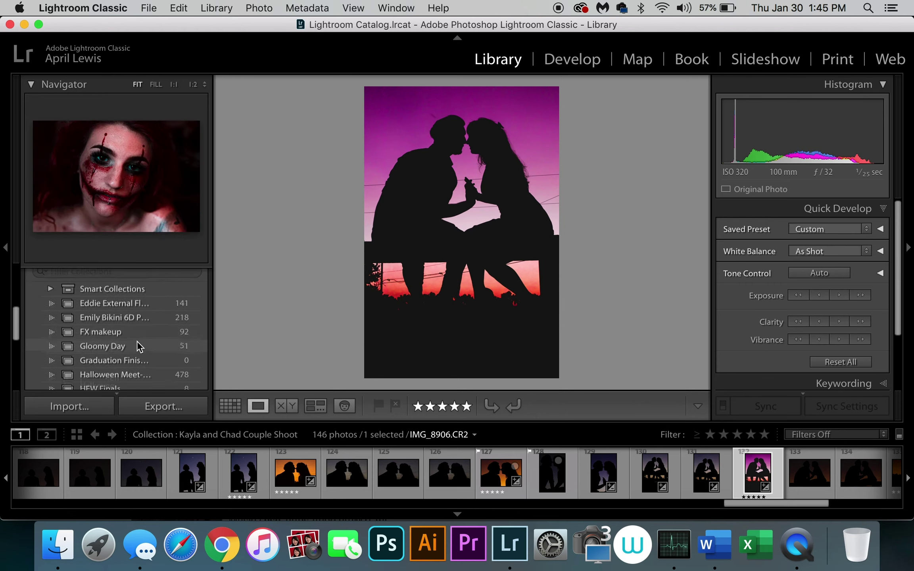
scroll(137, 340, down, 5)
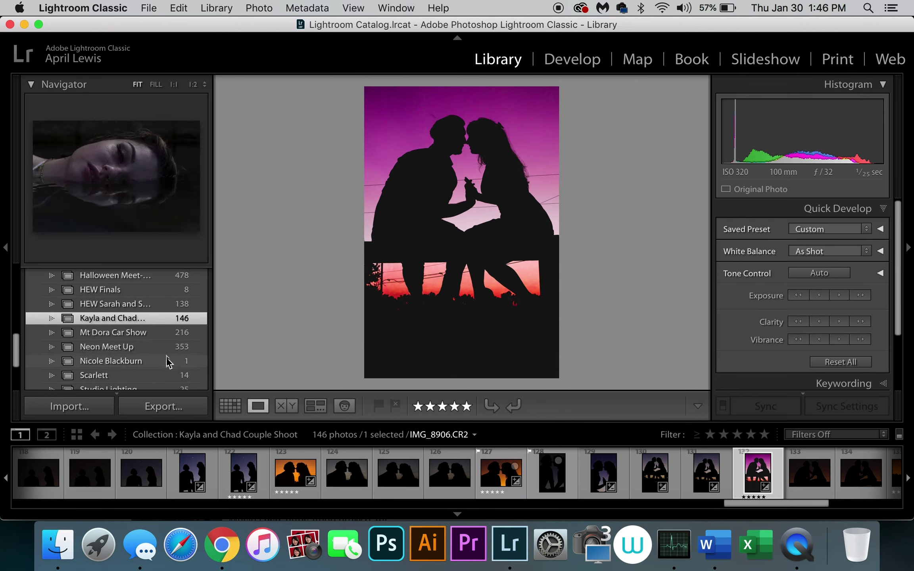
scroll(168, 379, down, 2)
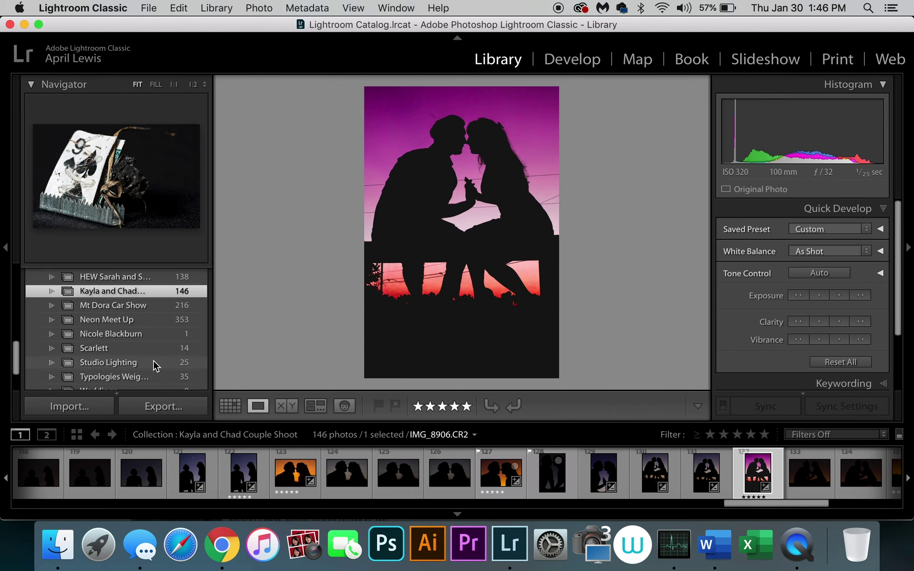
scroll(154, 363, up, 15)
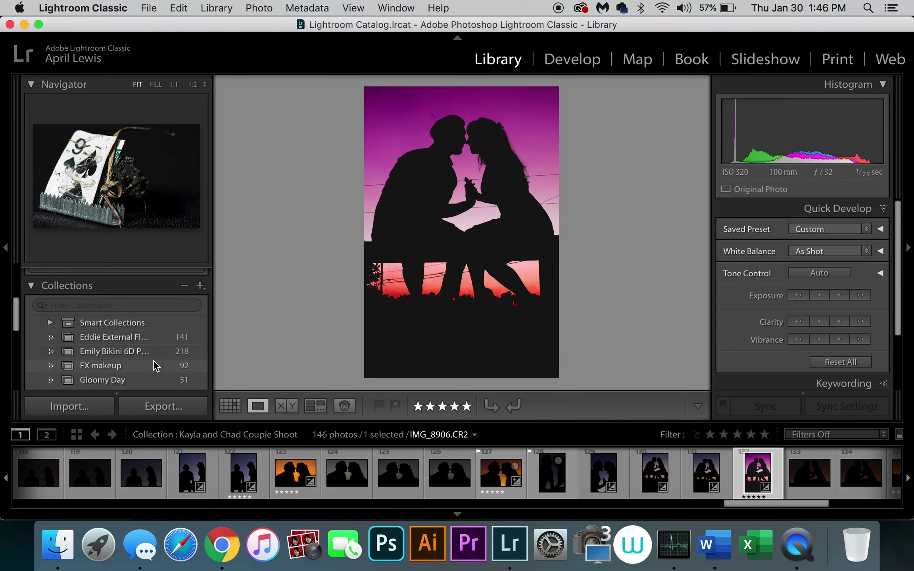
View the folder list of the LACIE SHARE drive in the Folders section, leaving it collapsed
scroll(187, 351, down, 3)
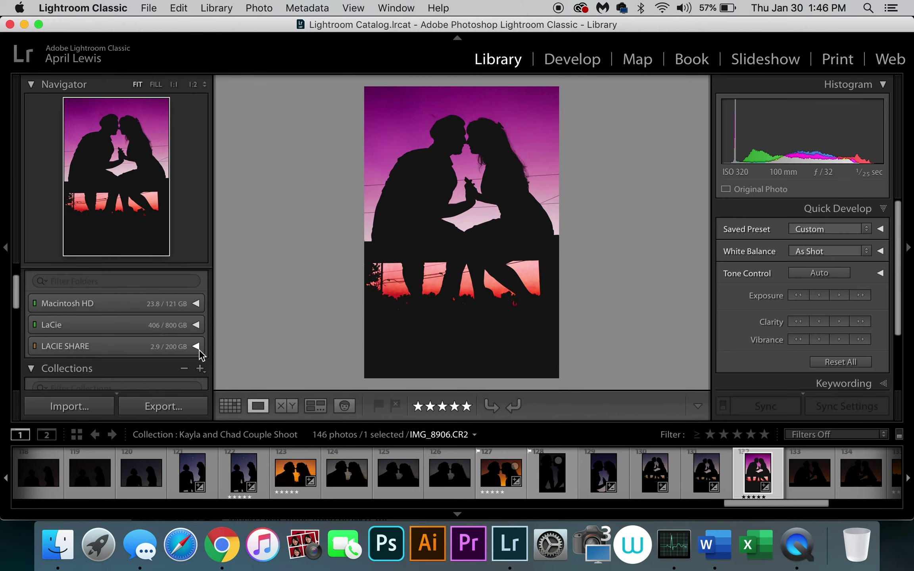
click(198, 349)
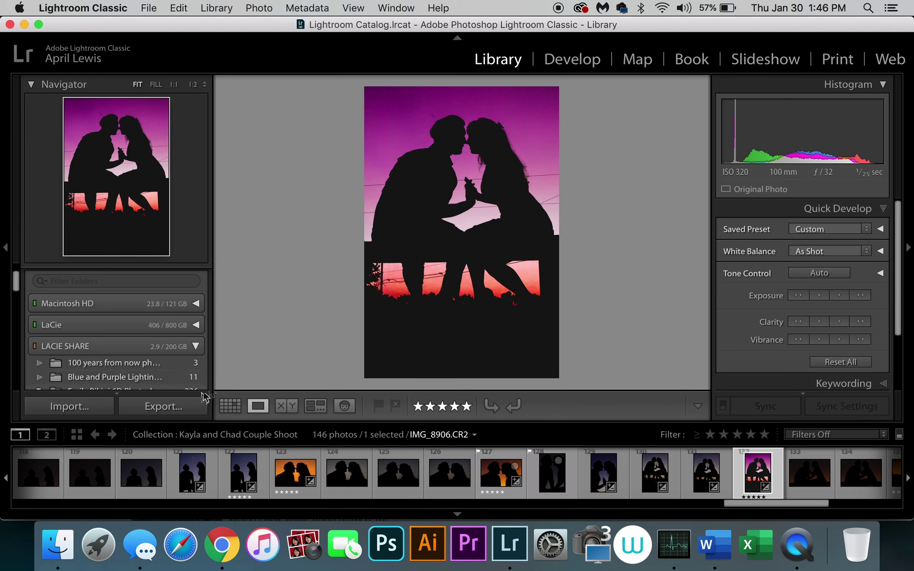
click(196, 346)
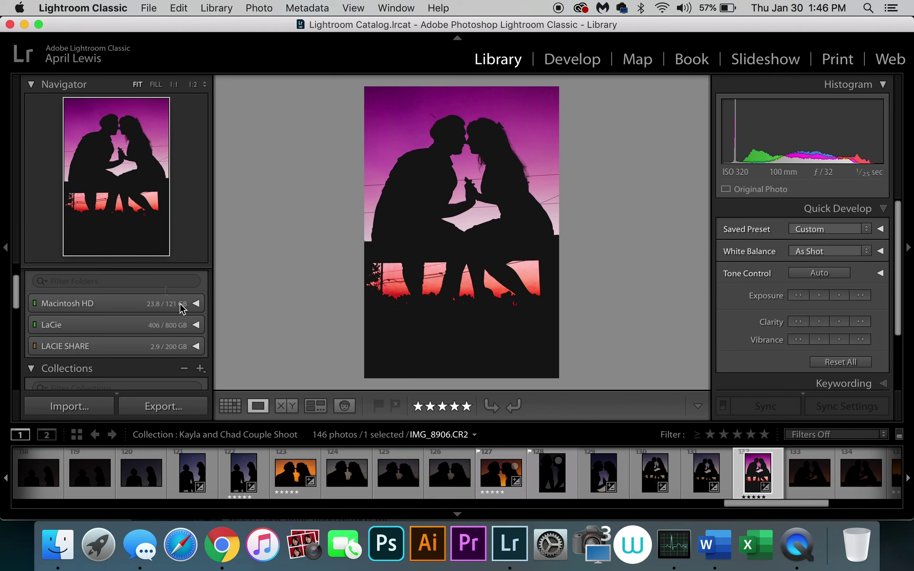
Start a photo import and choose the folder Project #3 Photography 5 RULES on LACIE SHARE as its source
click(78, 411)
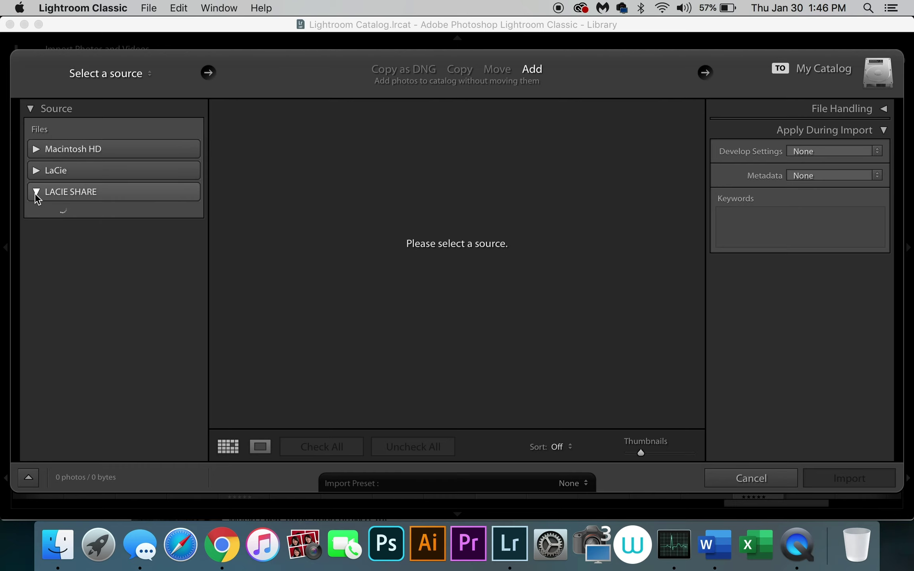
scroll(144, 350, down, 15)
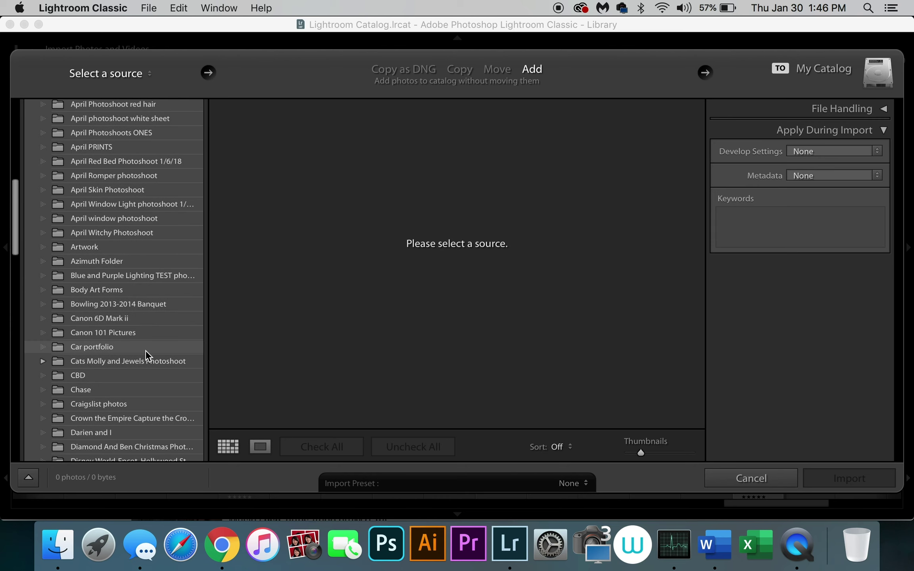
scroll(135, 364, down, 20)
click(149, 348)
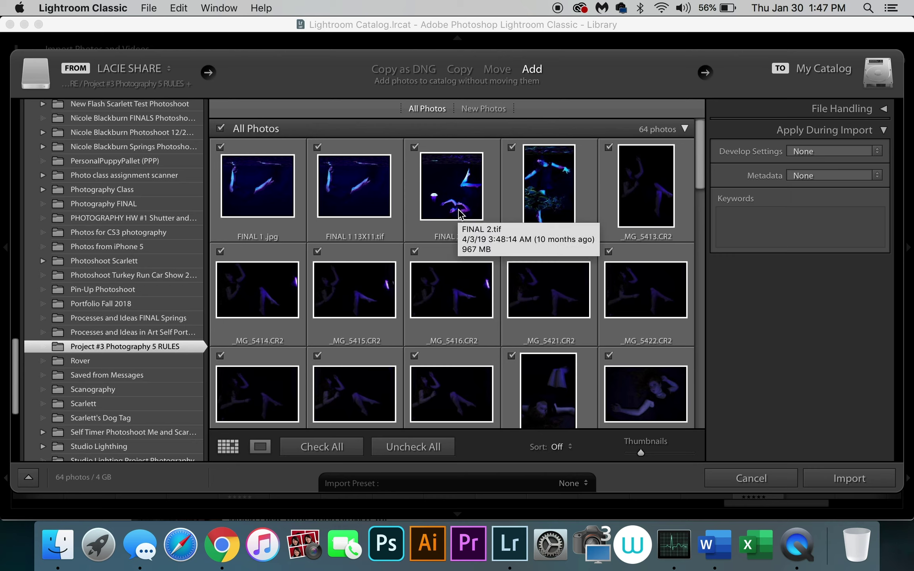
Exclude all of the source folder's photos from the import and include them all again
click(416, 447)
click(344, 447)
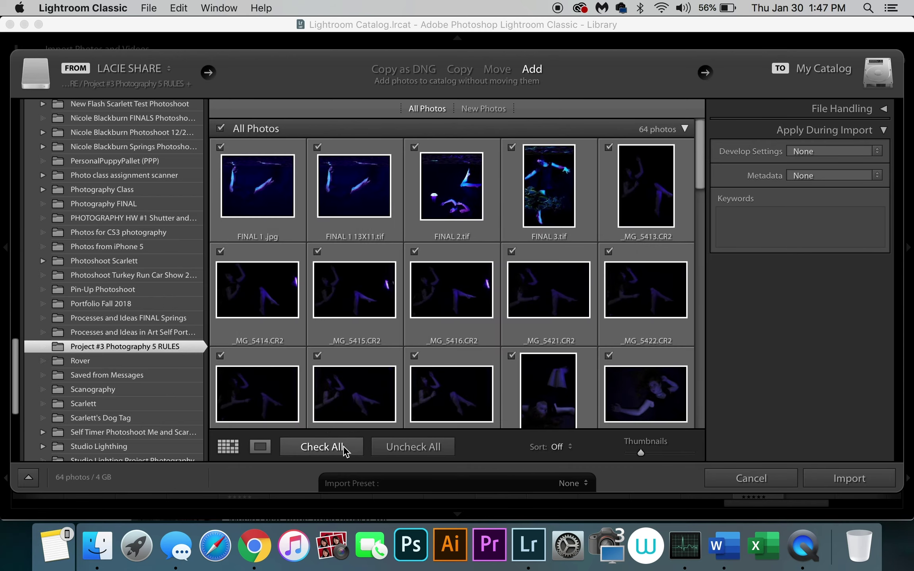
Preview FINAL 1 .jpg as a single enlarged image, return to the grid and lower the thumbnail size setting slightly
click(261, 447)
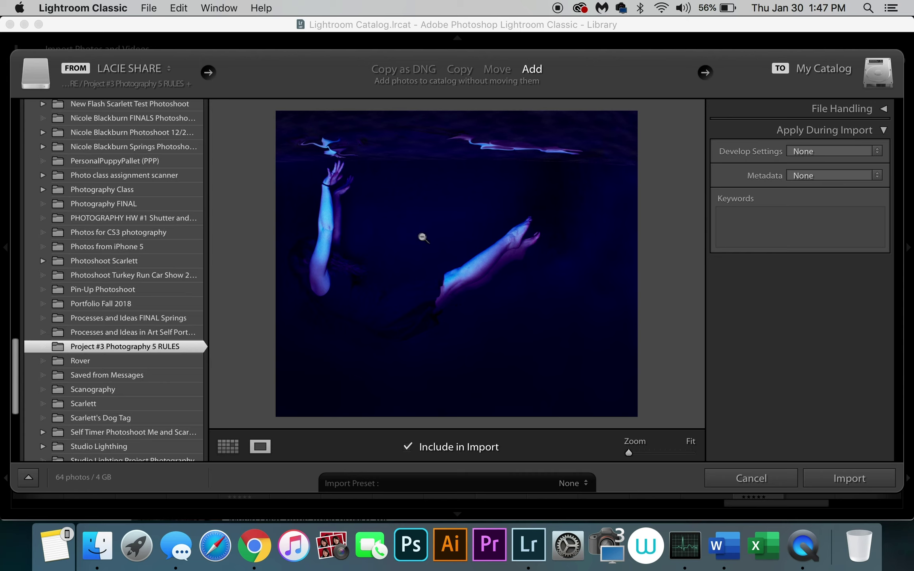
click(228, 447)
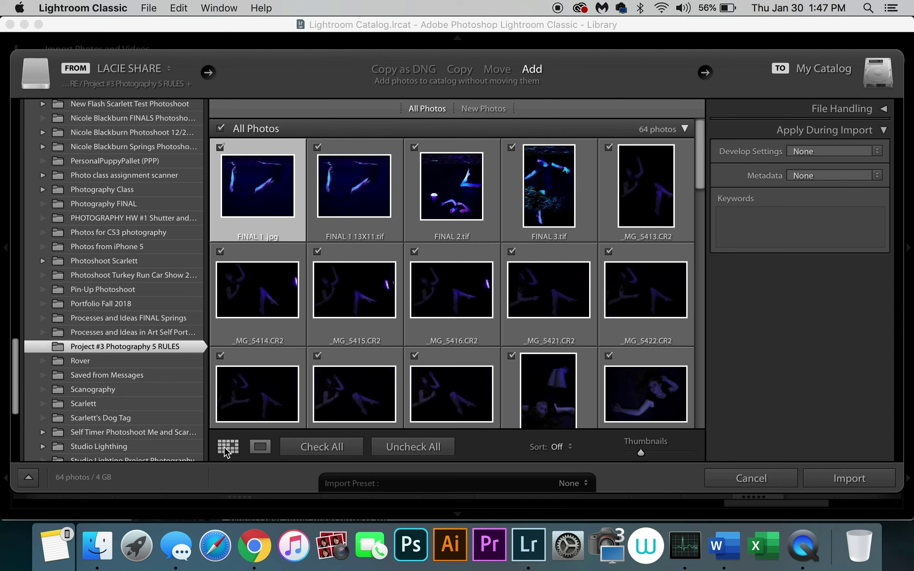
scroll(559, 282, down, 2)
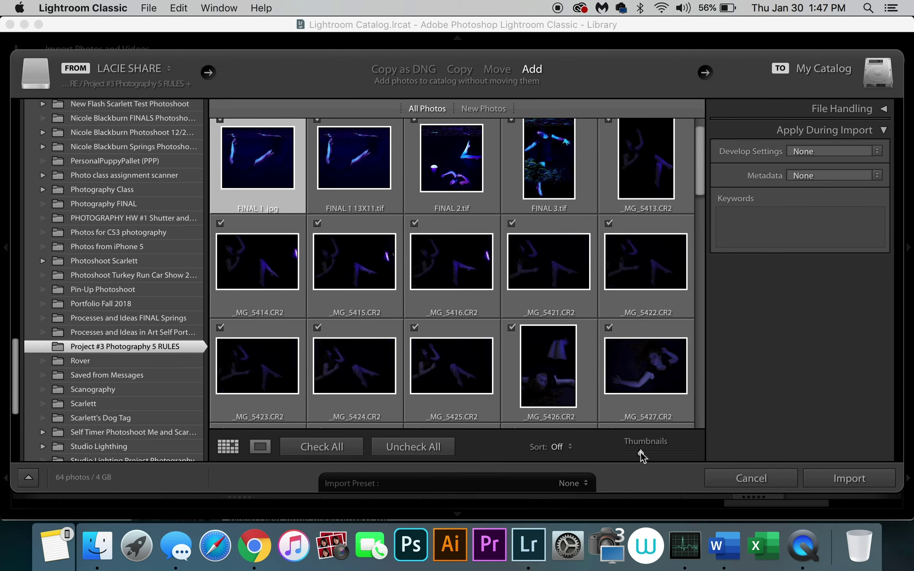
drag(640, 451, 634, 452)
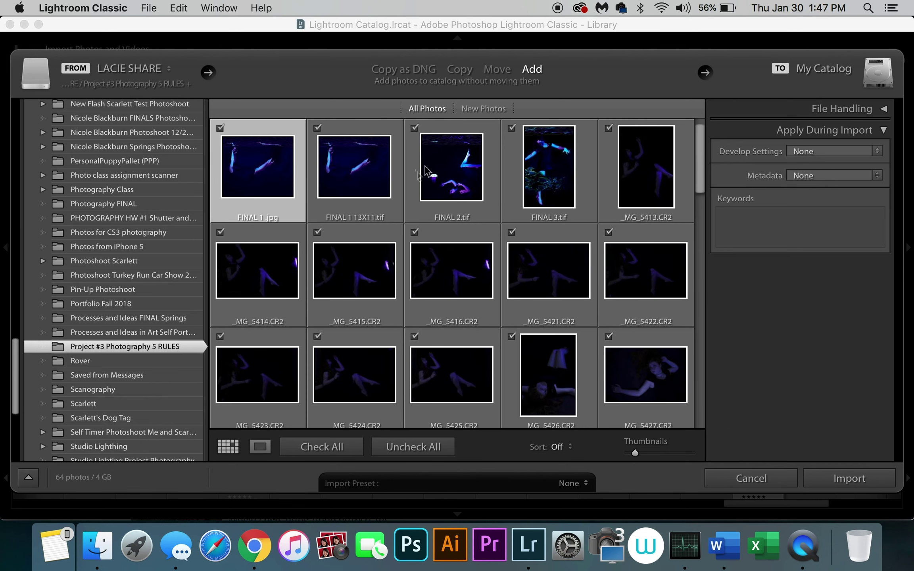
Uncheck every photo for the import and select FINAL 1 13X11.tif in the grid
click(407, 451)
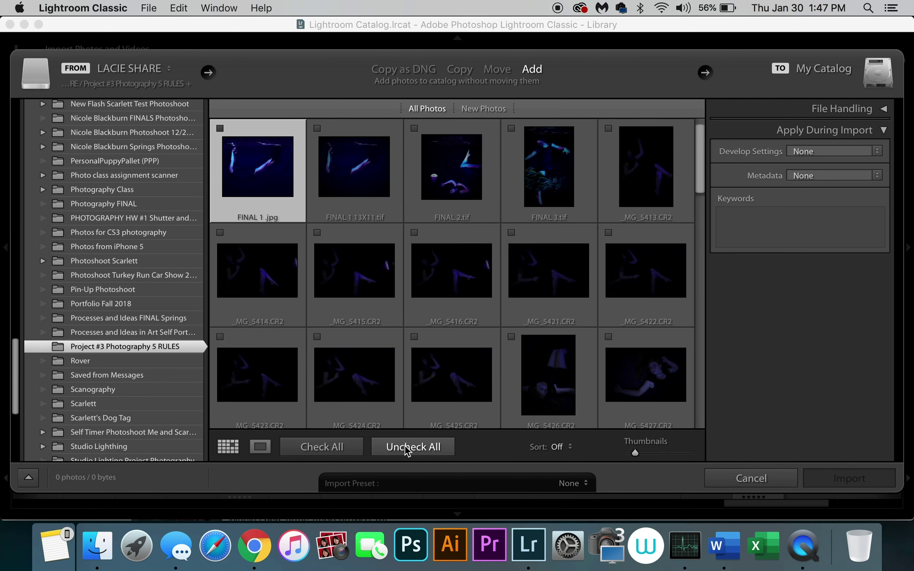
click(350, 193)
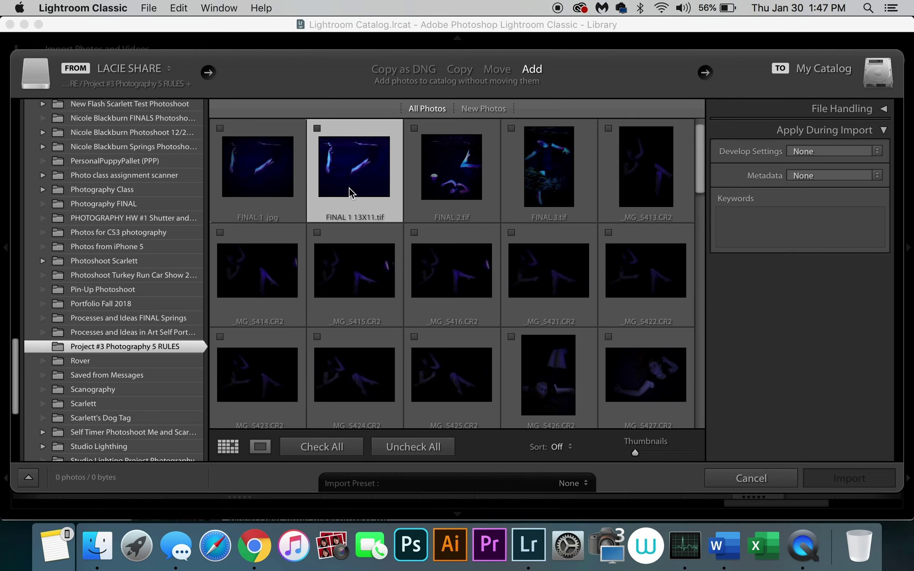
Import only FINAL 1 13X11.tif, FINAL 2.tif and FINAL 3.tif and open their folder, Project #3 Photography 5 RULES, in the library
shift+click(559, 172)
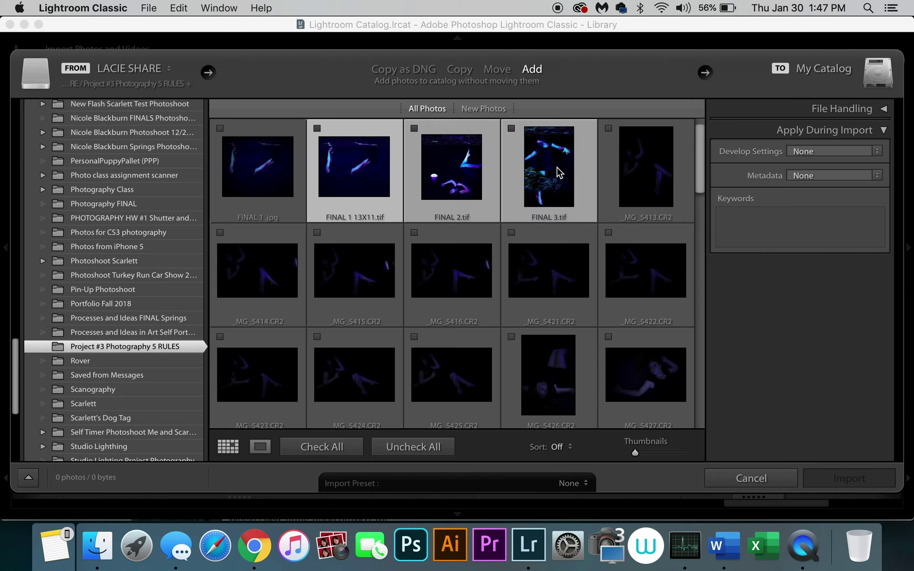
click(511, 128)
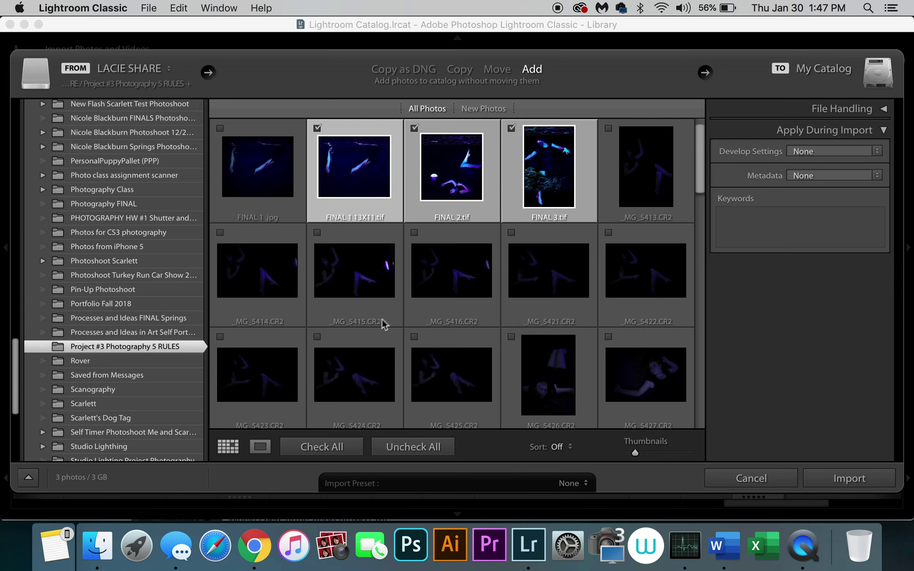
click(365, 183)
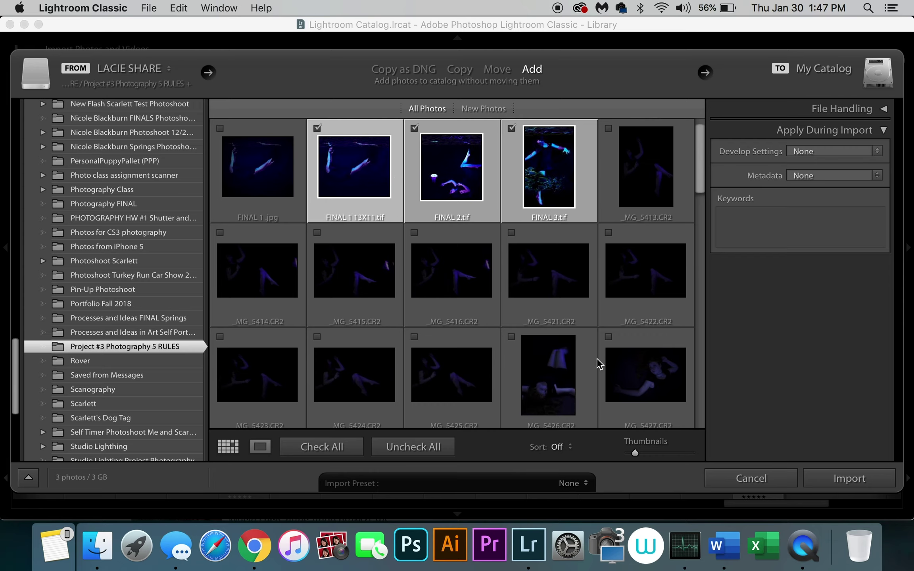
scroll(548, 377, down, 2)
scroll(552, 329, up, 3)
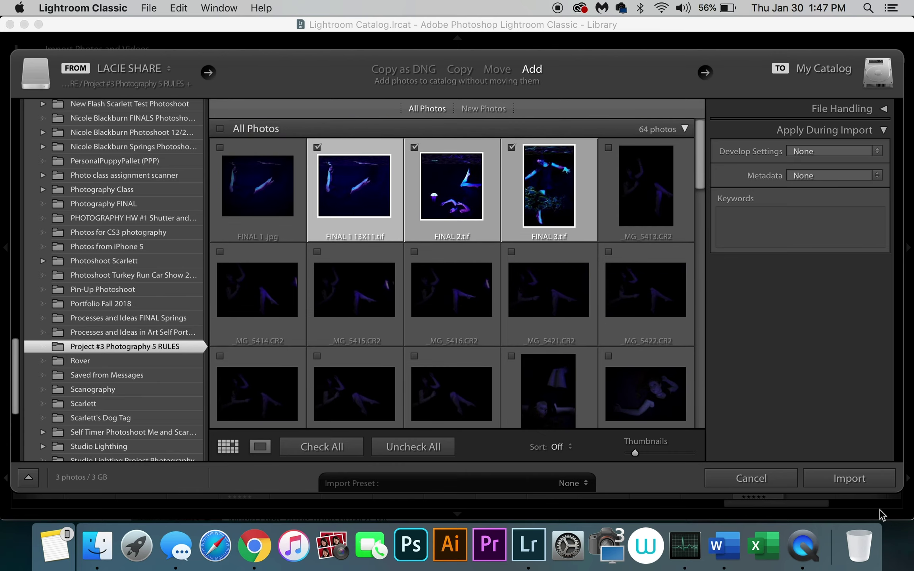
click(865, 479)
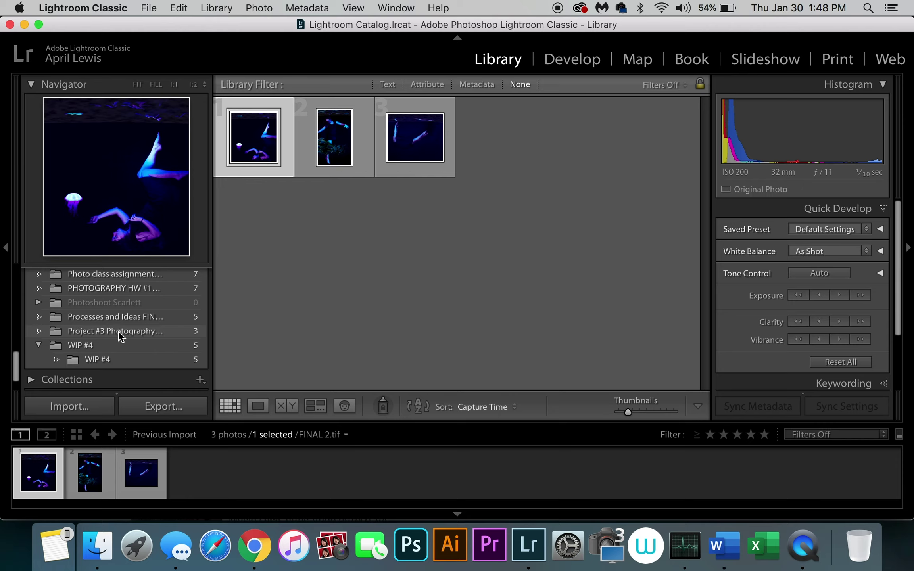
click(121, 335)
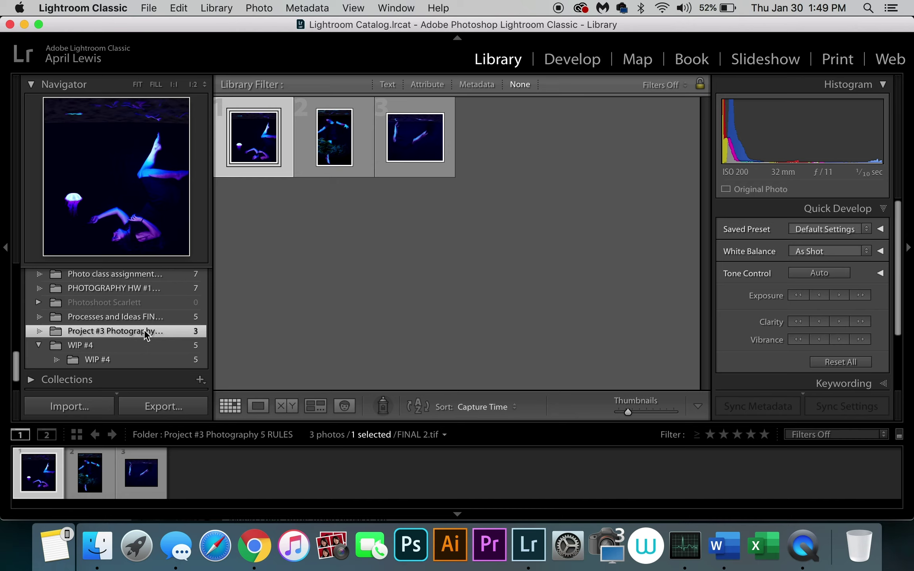
Expand the collections list, view the Scarlett collection's photos and collapse the list again
scroll(144, 329, down, 2)
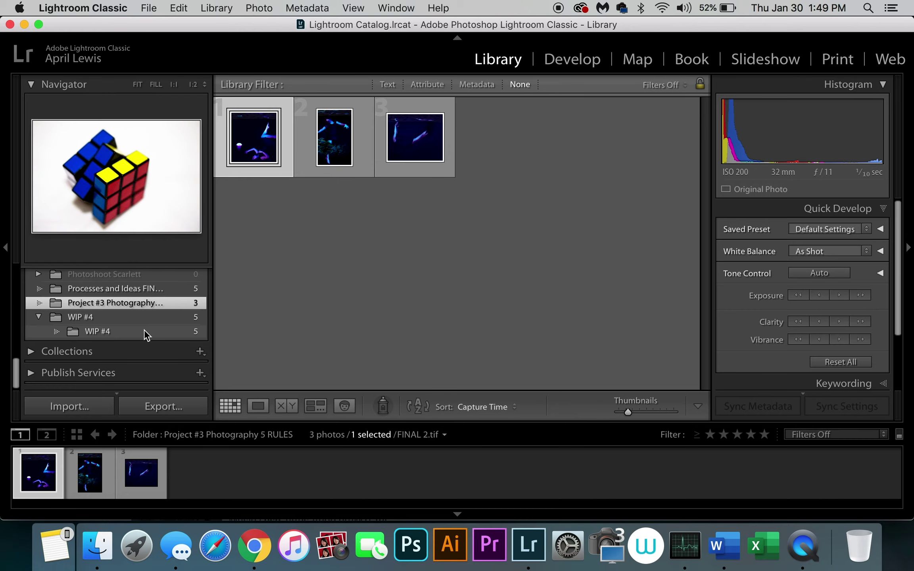
click(31, 353)
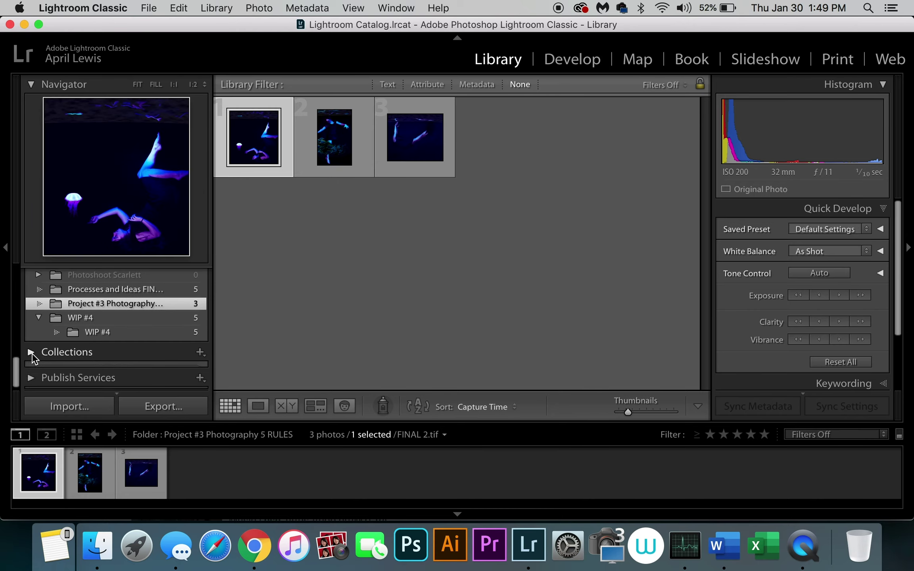
scroll(155, 341, down, 5)
scroll(153, 341, down, 2)
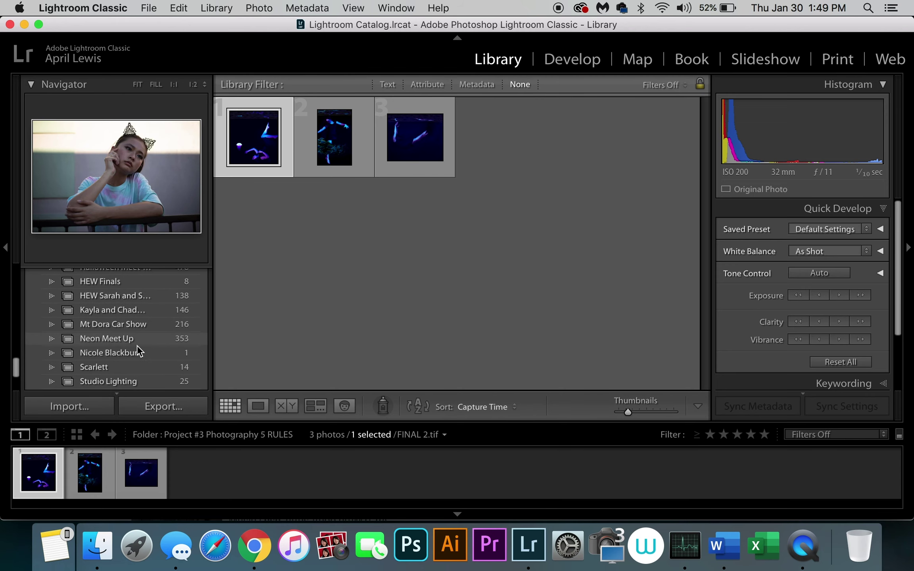
click(124, 367)
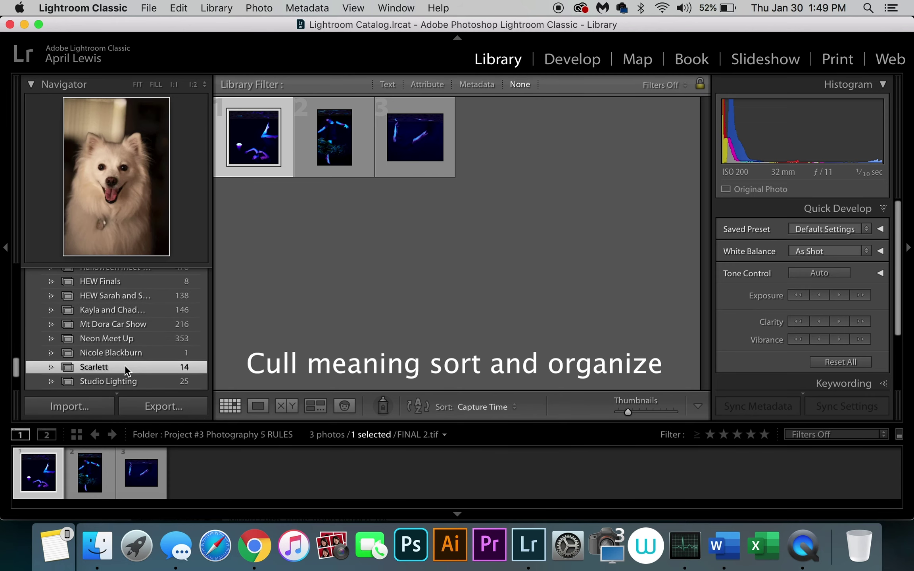
scroll(152, 320, up, 2)
scroll(153, 319, up, 8)
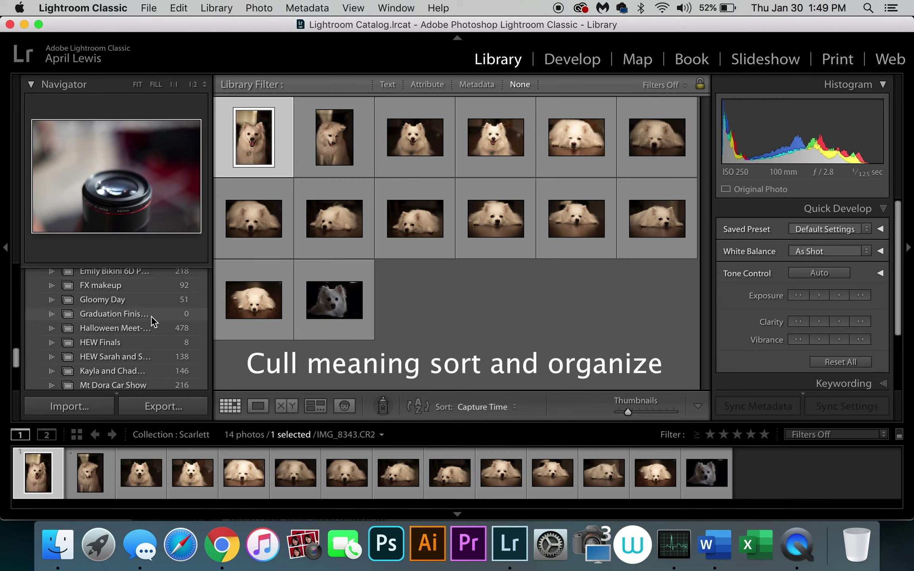
click(31, 309)
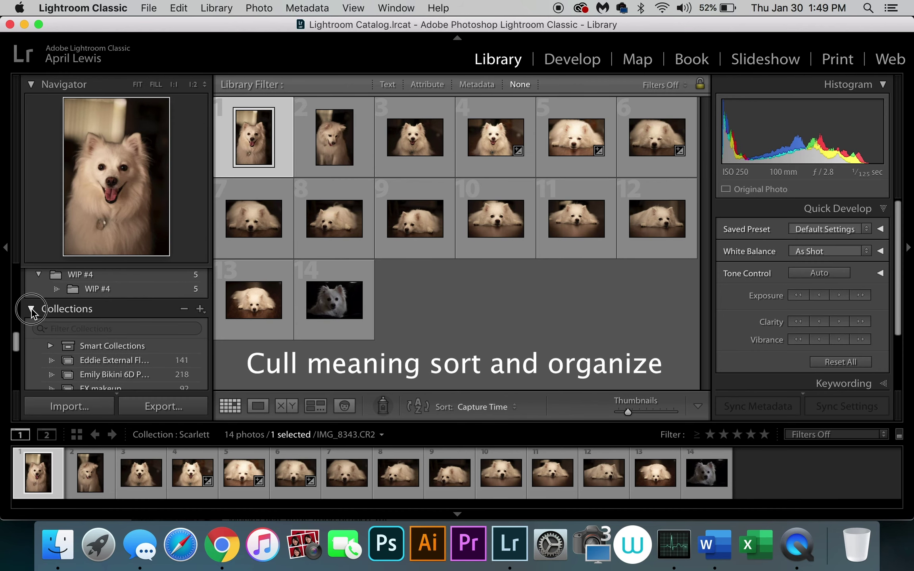
Create a collection named Project #3 that includes all photos of the Project #3 Photography 5 RULES folder
click(123, 331)
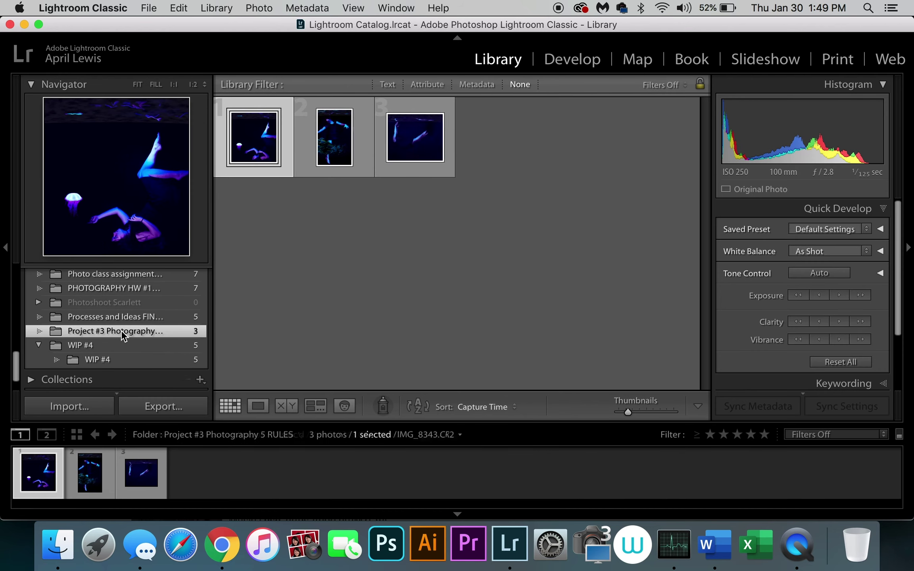
key(super+a)
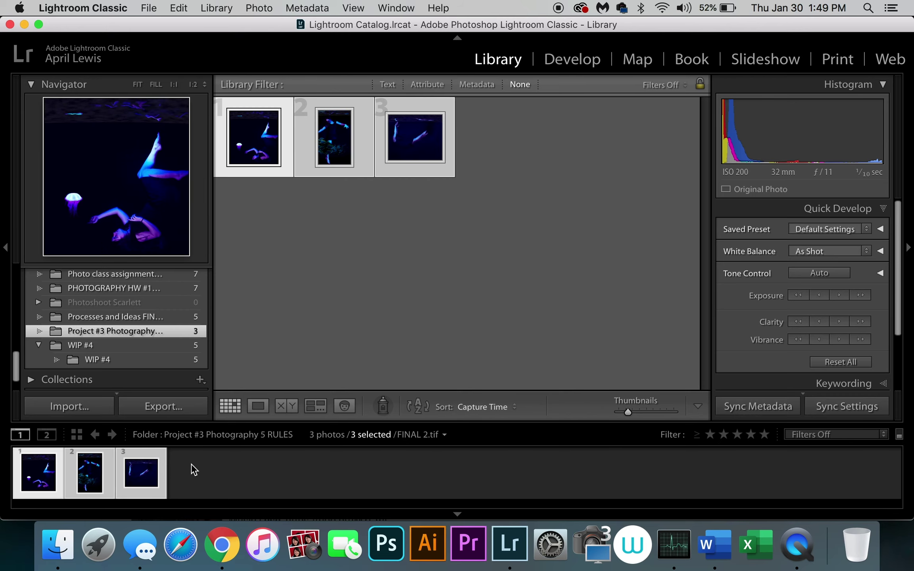
right_click(153, 472)
mouse_move(238, 323)
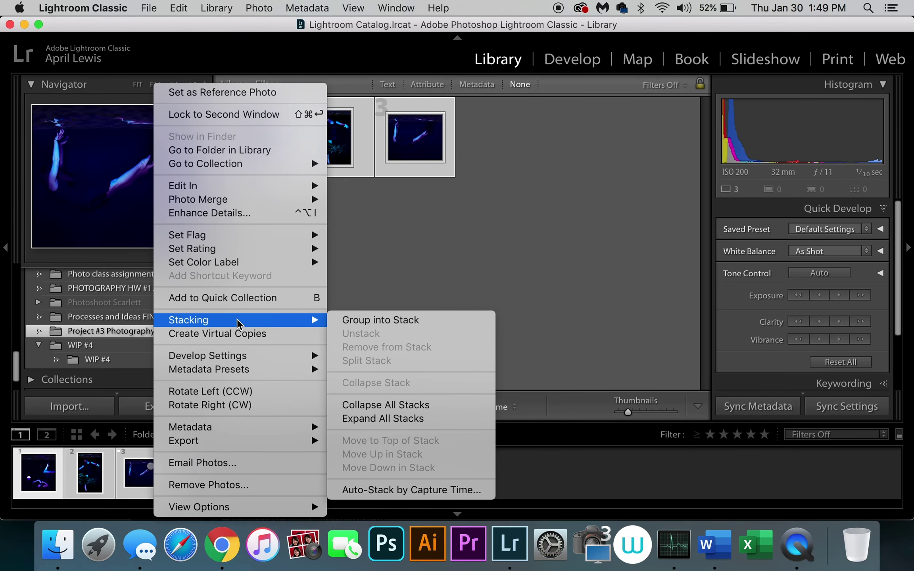
click(117, 357)
scroll(162, 327, down, 2)
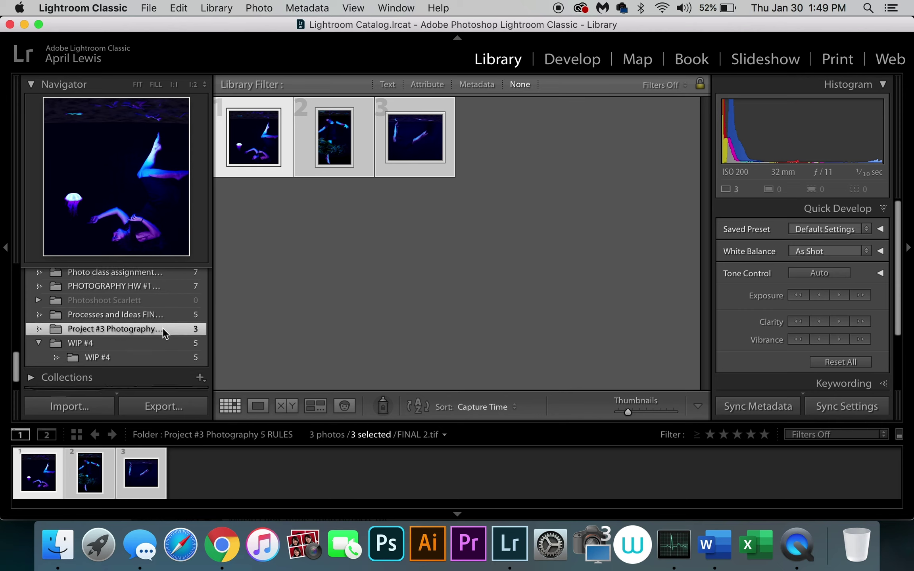
click(200, 351)
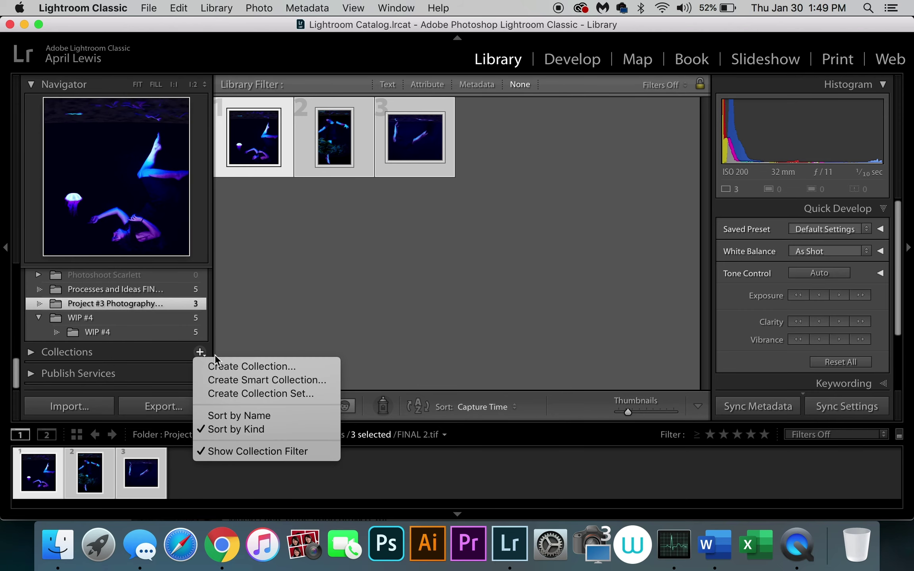
click(230, 368)
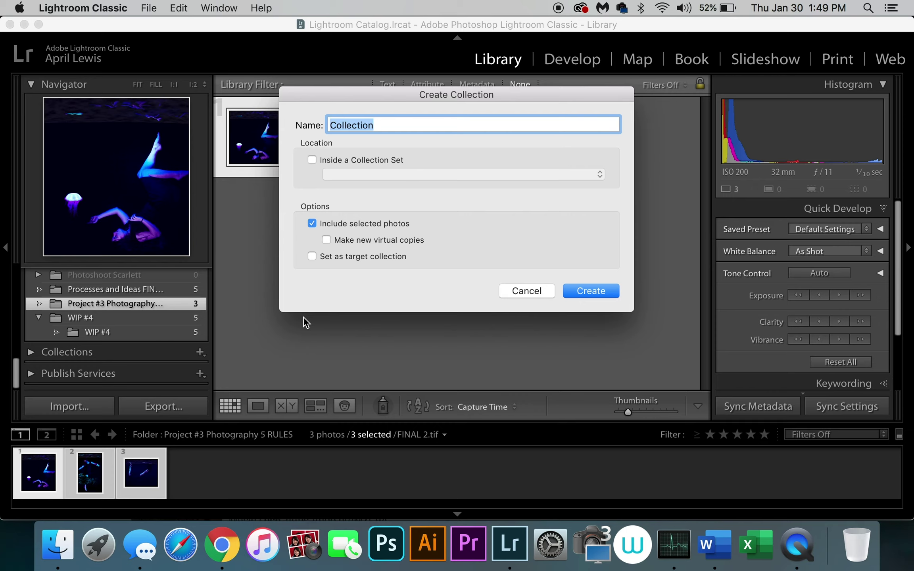
text(Project #3)
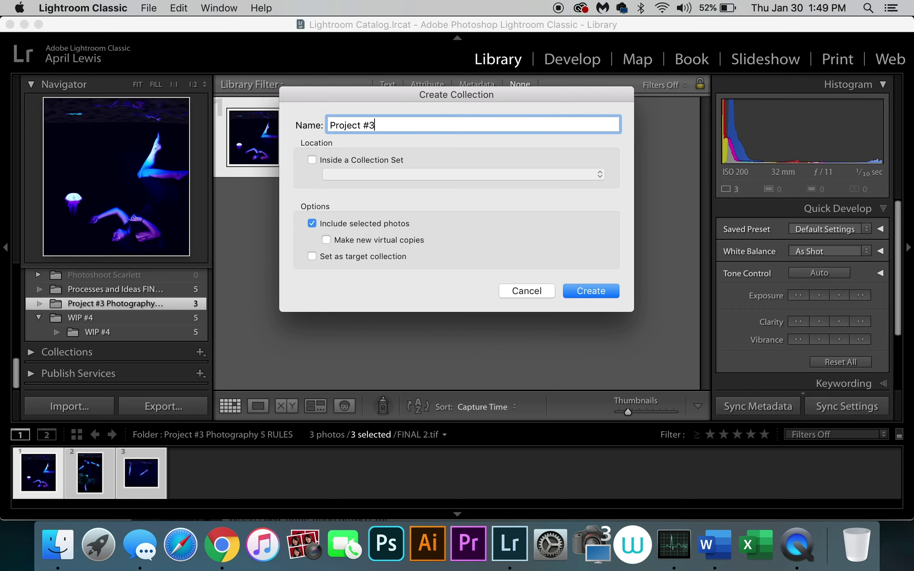
key(Return)
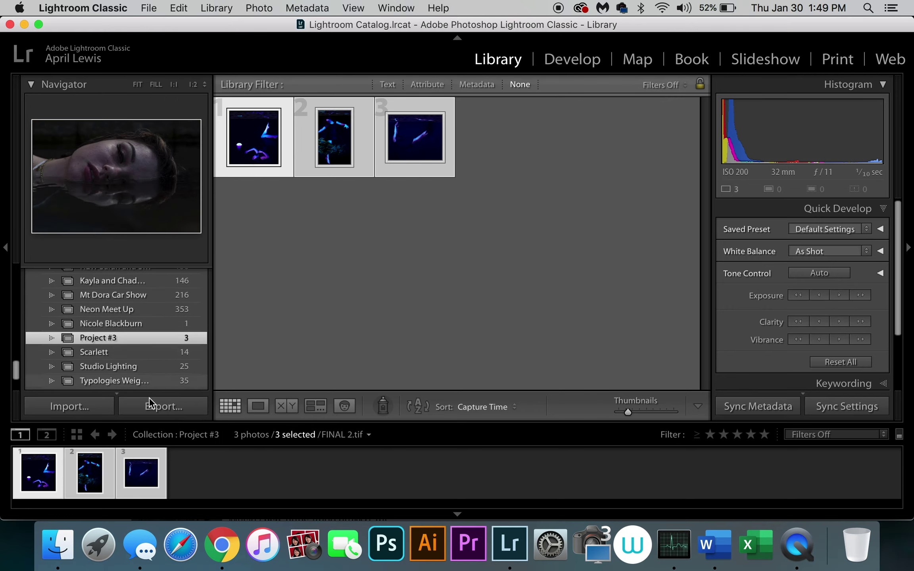
Remove only FINAL 1 13X11.tif from the Project #3 collection
scroll(136, 338, up, 10)
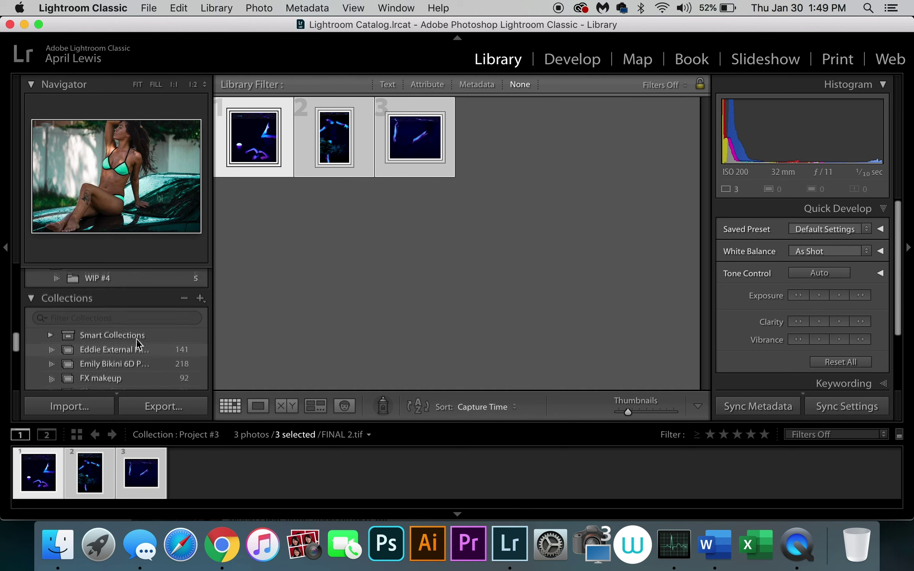
scroll(136, 338, down, 8)
click(147, 482)
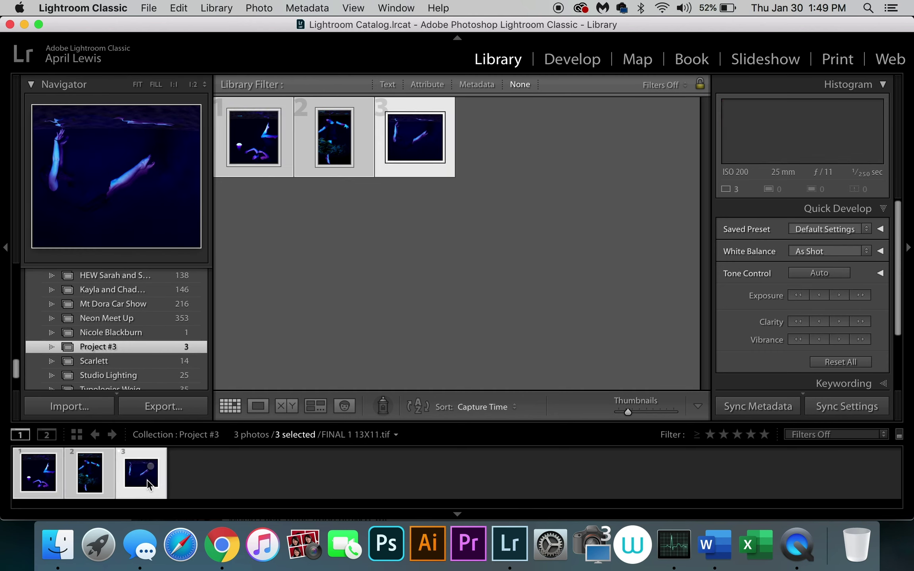
click(194, 480)
click(140, 483)
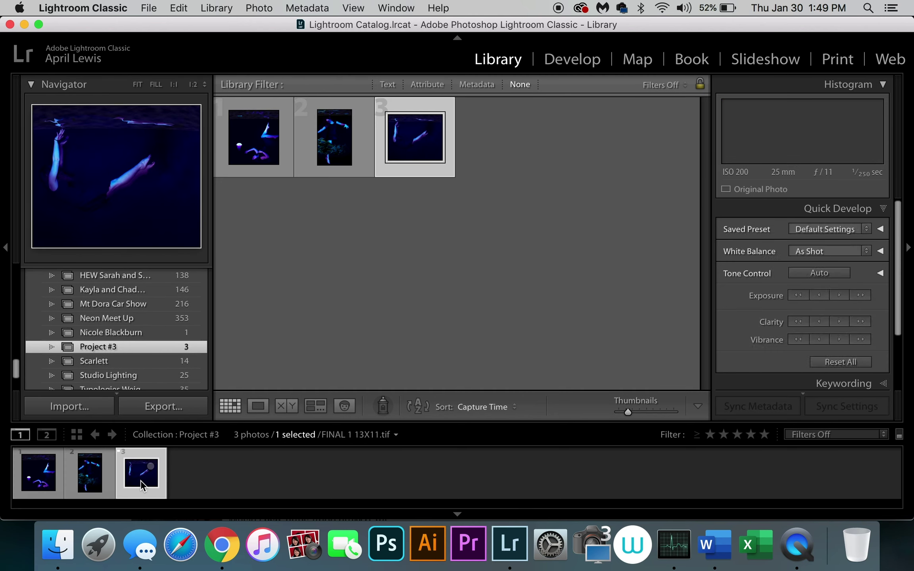
key(Delete)
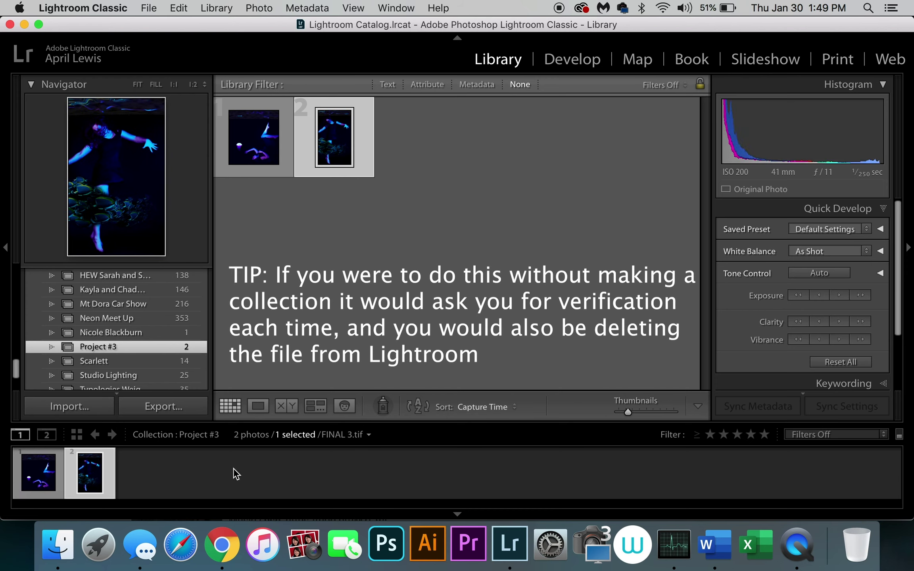
Delete the Project #3 collection and collapse the collections list
click(129, 347)
right_click(128, 347)
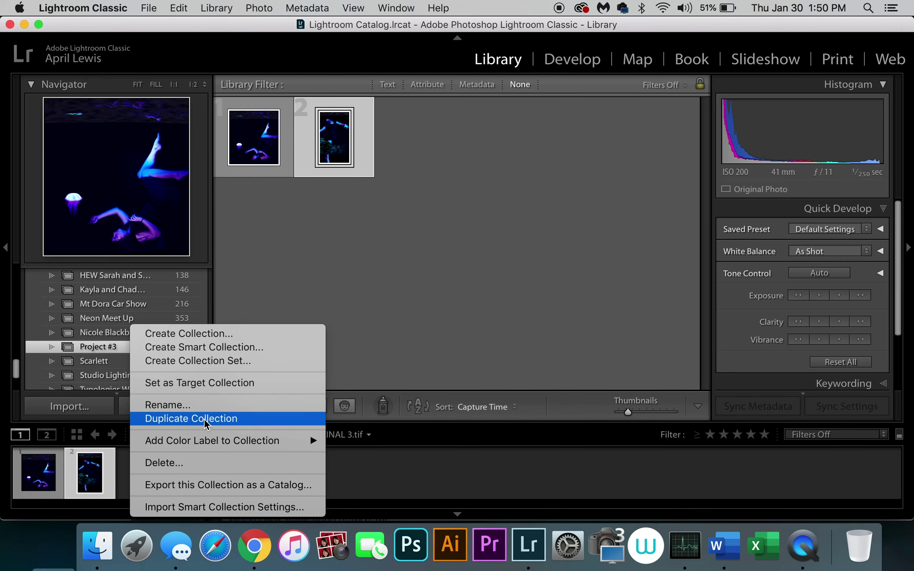
key(Escape)
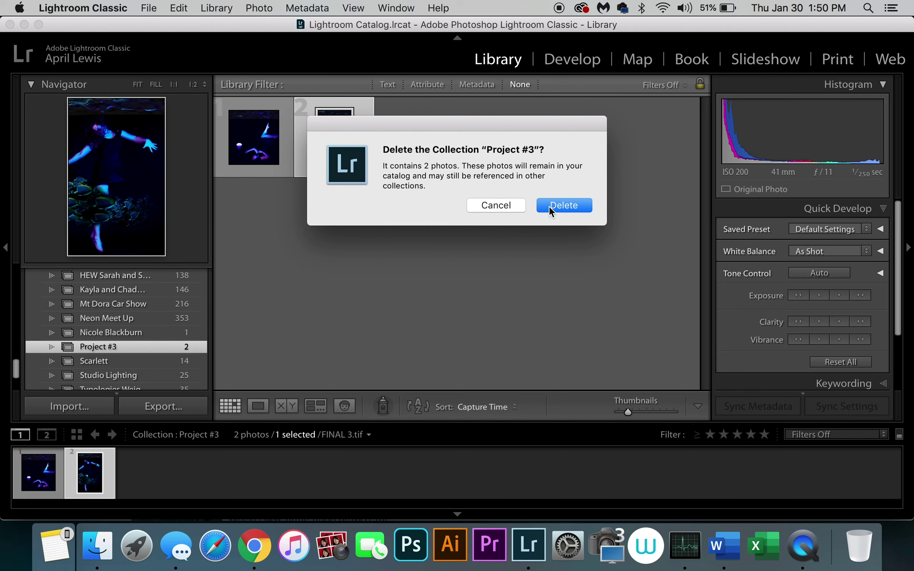
click(550, 203)
scroll(140, 308, up, 15)
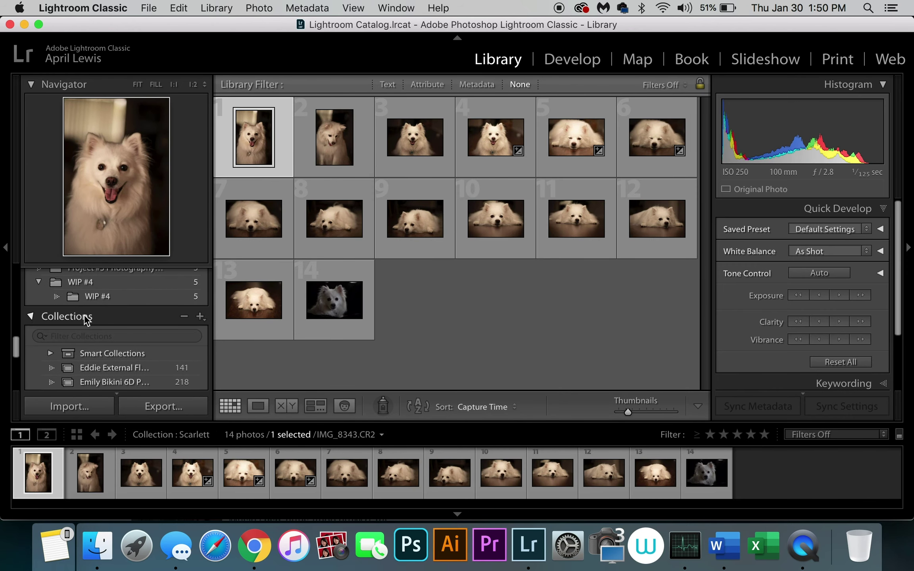
click(32, 316)
Compare photos 182 to 185 of the couples photoshoot folder, starting with IMG_8906.CR2, side by side in Survey view
scroll(106, 314, up, 5)
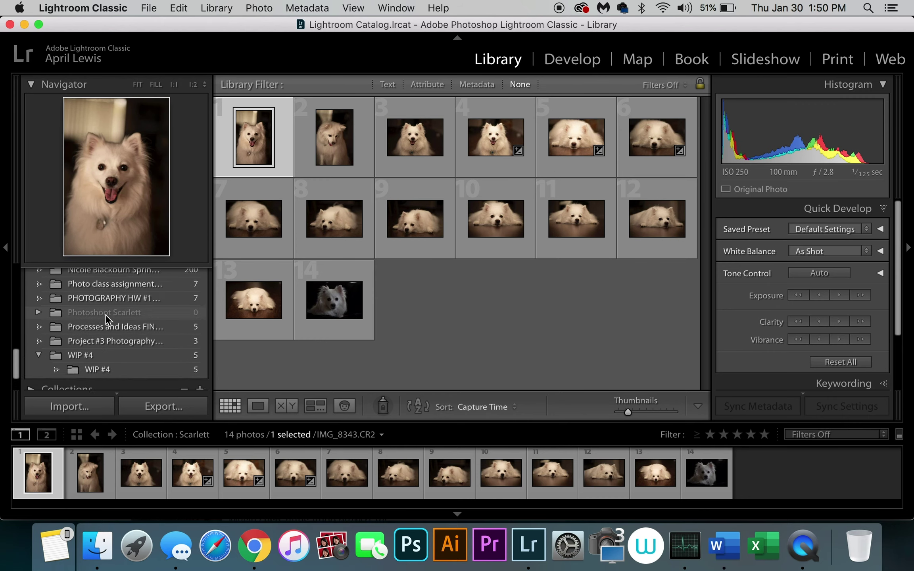
scroll(105, 315, up, 3)
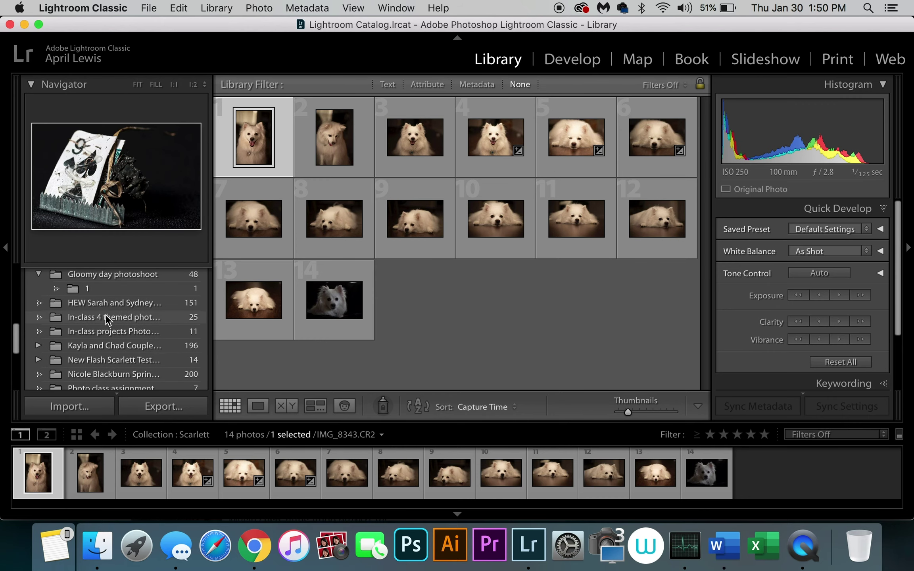
scroll(132, 332, up, 5)
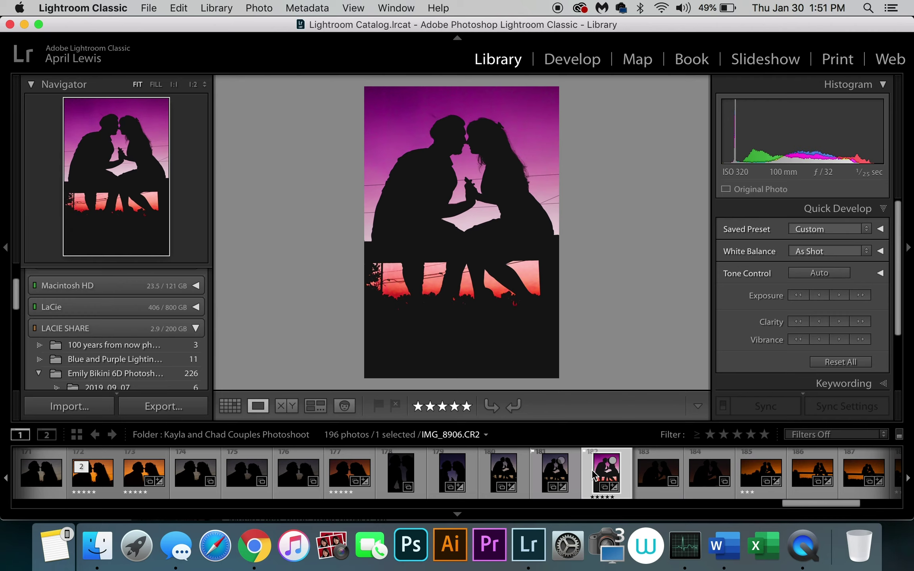
shift+click(759, 473)
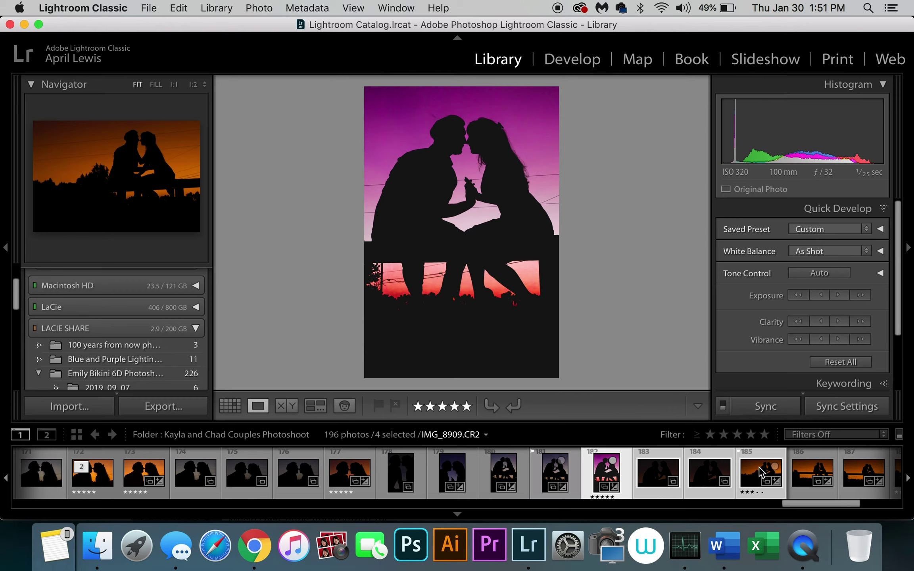
click(230, 405)
key(n)
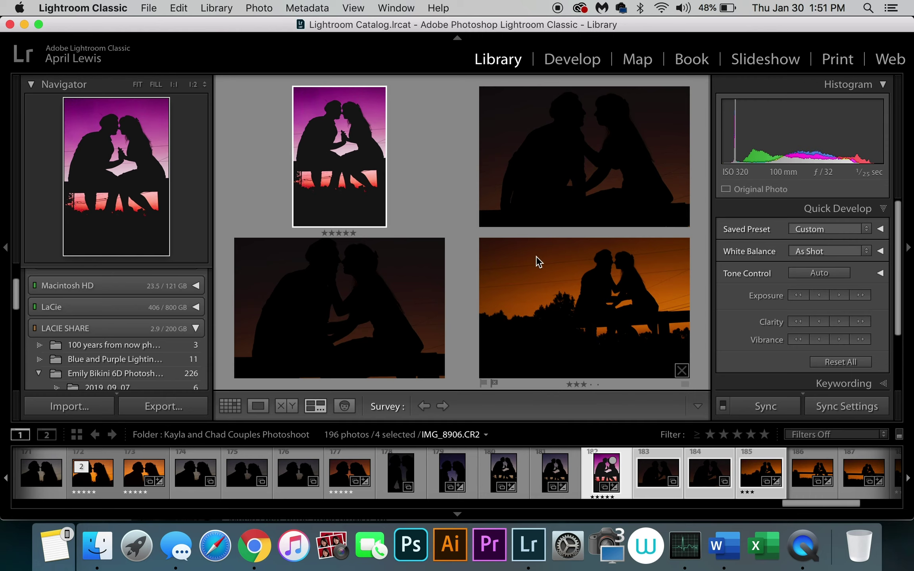
Compare photos 185 to 188 of the couples photoshoot folder, starting with IMG_8909.CR2, in Survey view
click(258, 408)
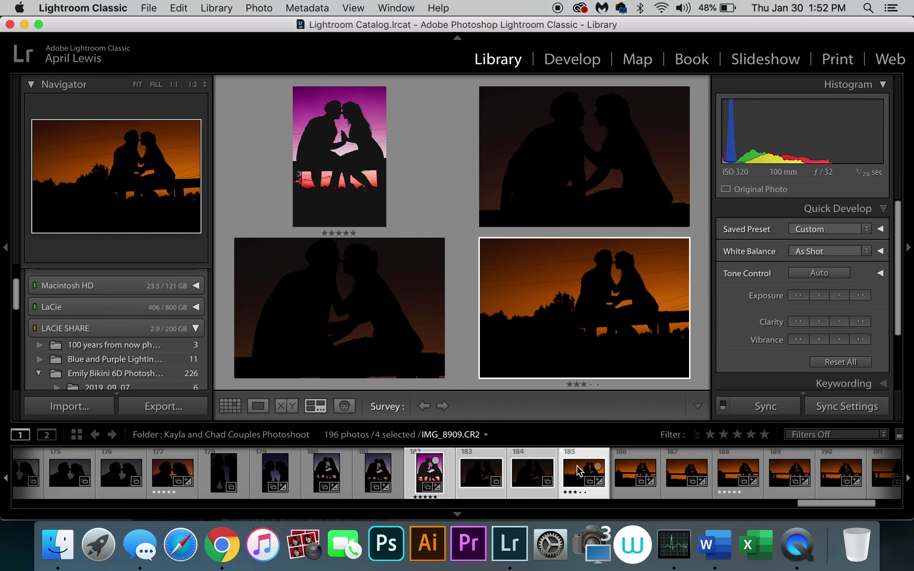
click(577, 471)
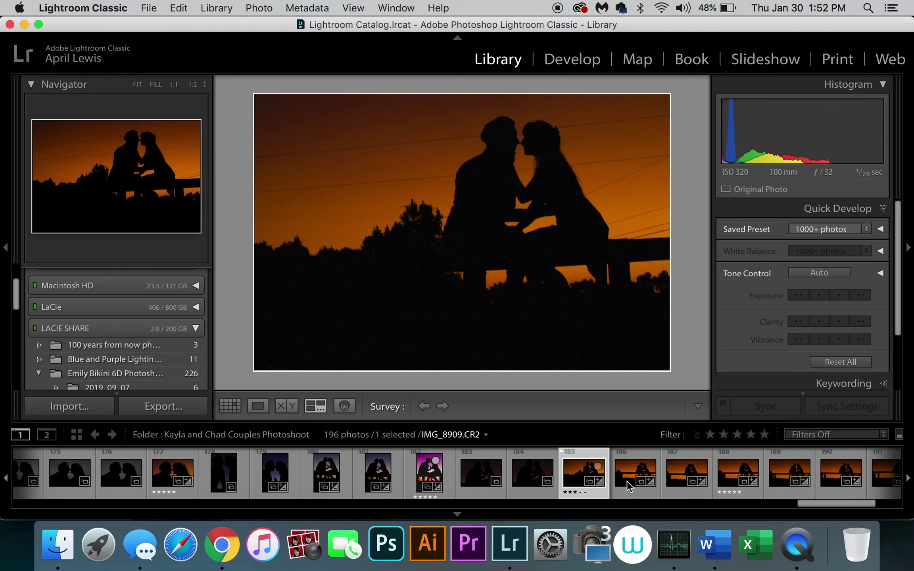
shift+click(734, 474)
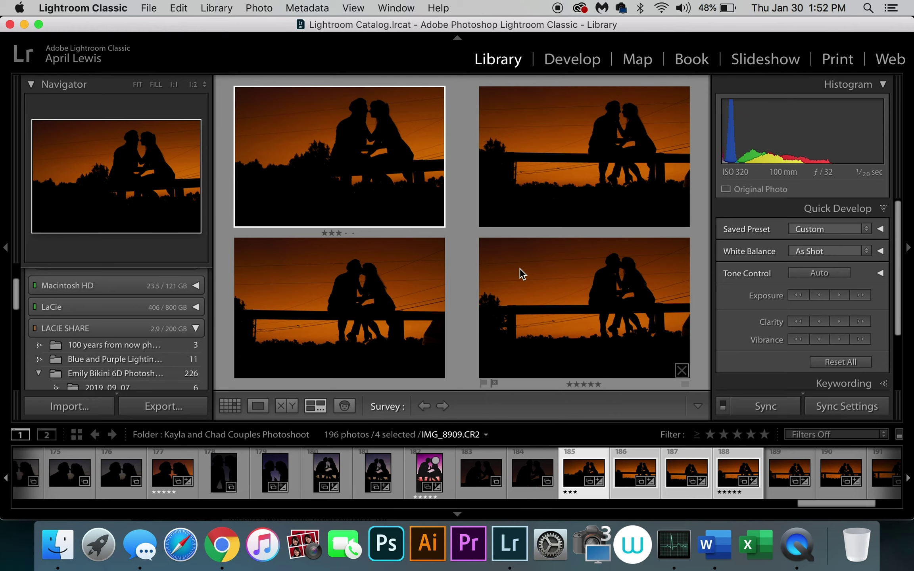
Leave Survey view and show photo 182, IMG_8906.CR2, on its own in Loupe view
click(257, 406)
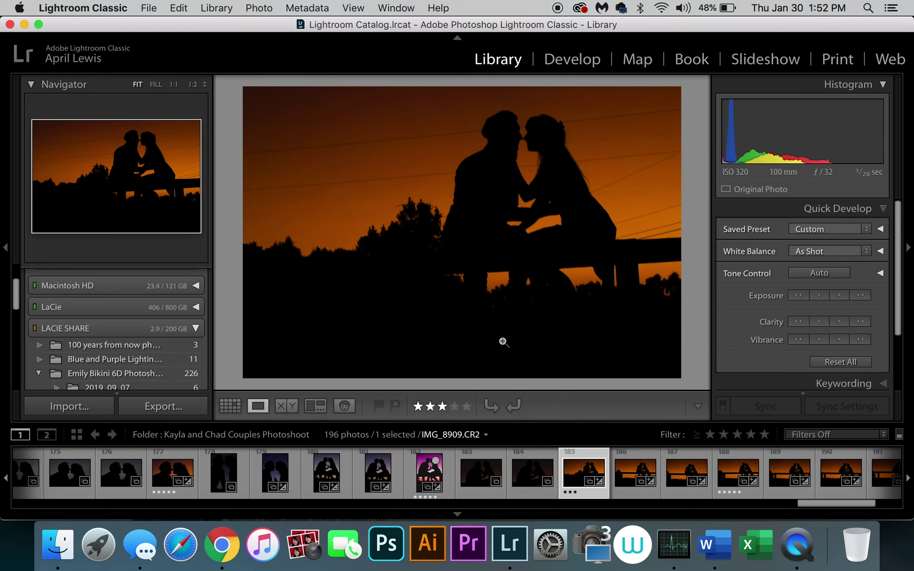
scroll(693, 479, down, 3)
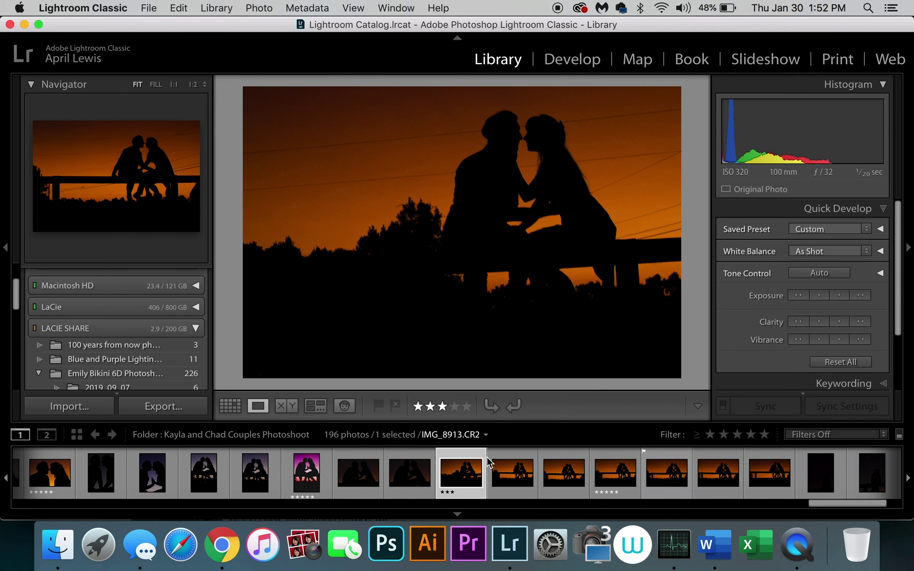
click(307, 472)
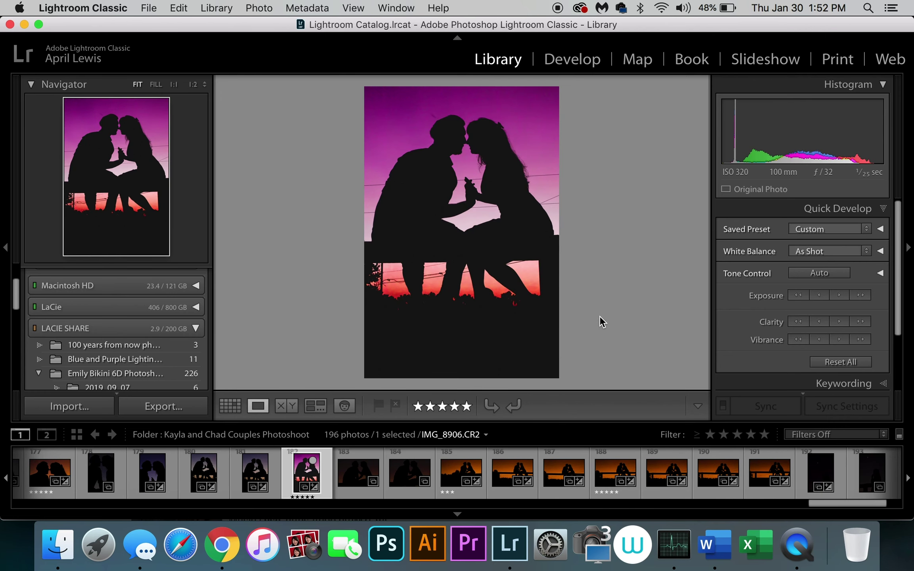
Compare photo pairs in Compare view: 182 with 185, 187 with 185, and 188 with 191
click(290, 409)
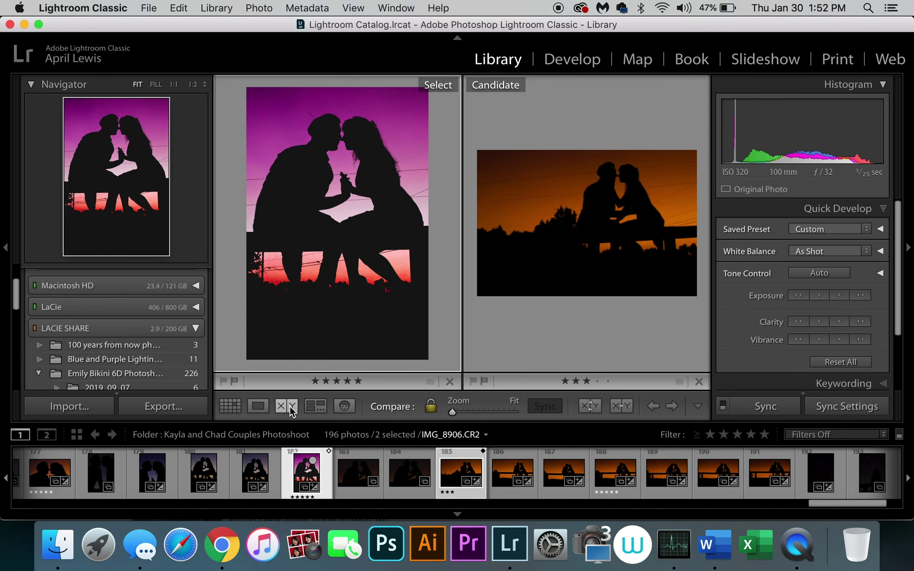
click(565, 479)
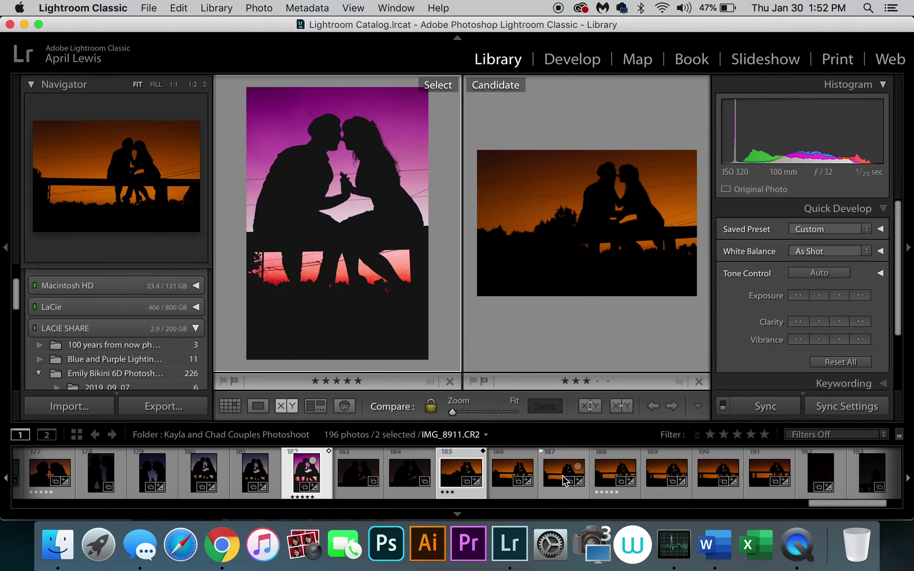
click(301, 475)
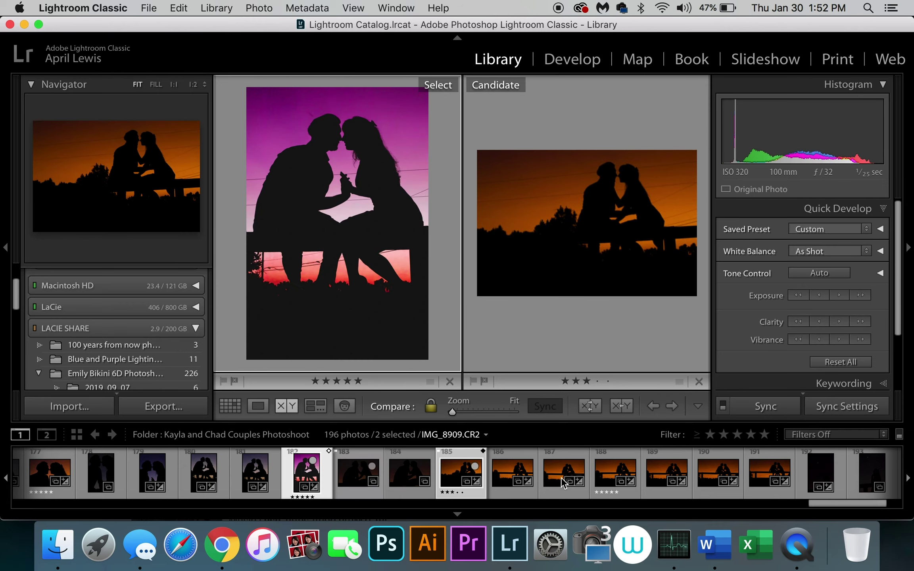
click(562, 480)
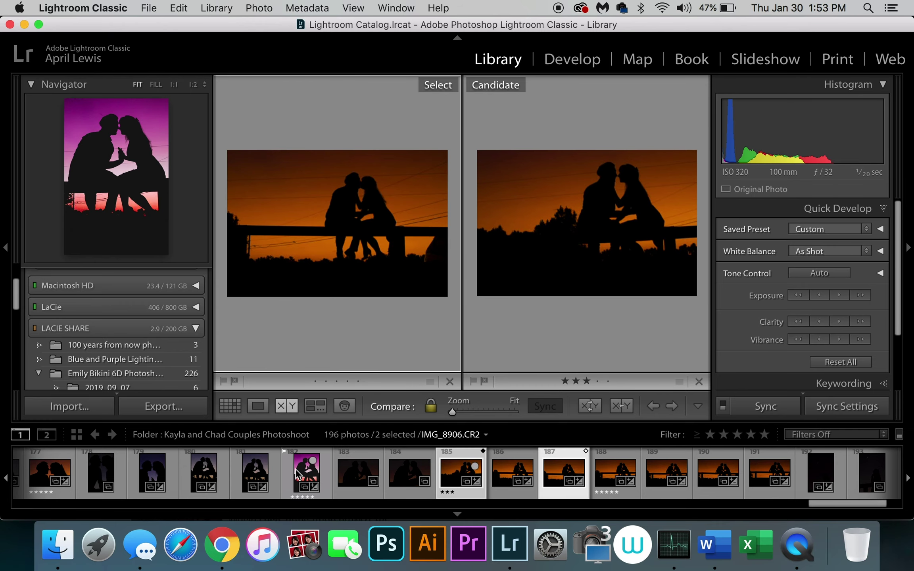
click(347, 292)
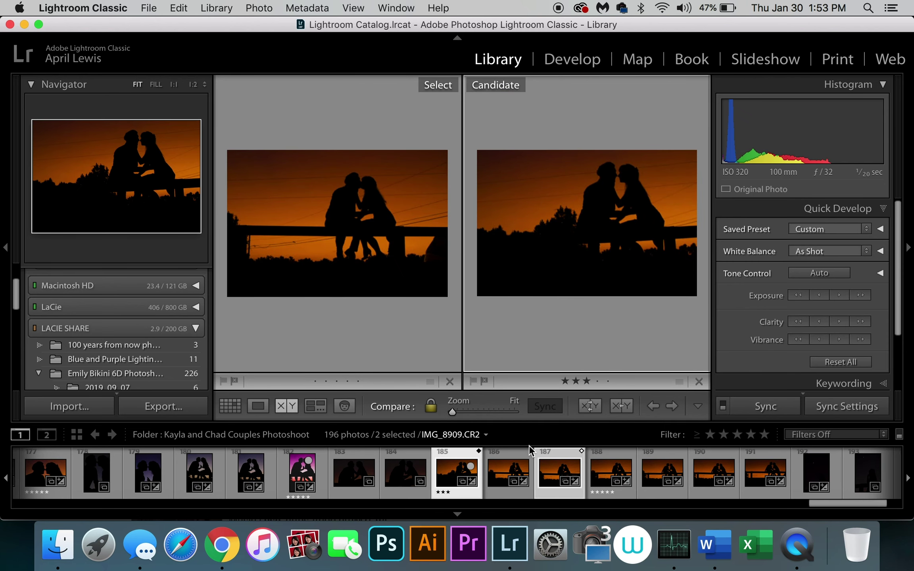
click(664, 477)
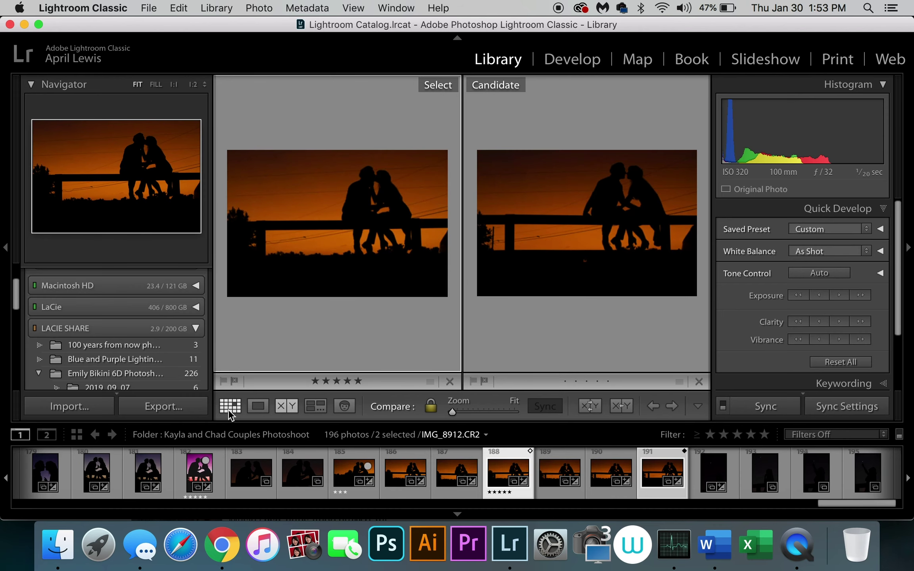
Switch between Loupe and Grid views, ending with only IMG_8906.CR2 selected in Loupe view
click(255, 411)
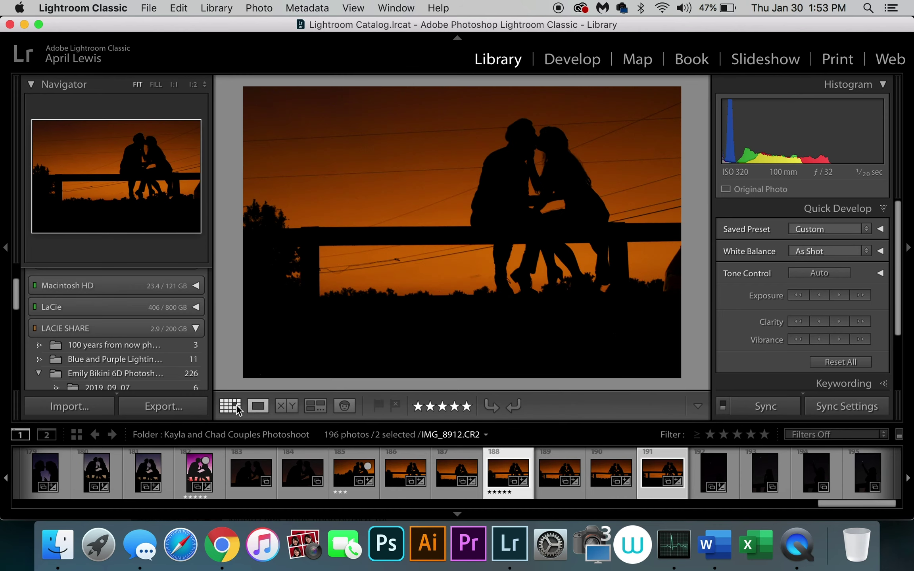
click(237, 410)
click(258, 405)
click(199, 473)
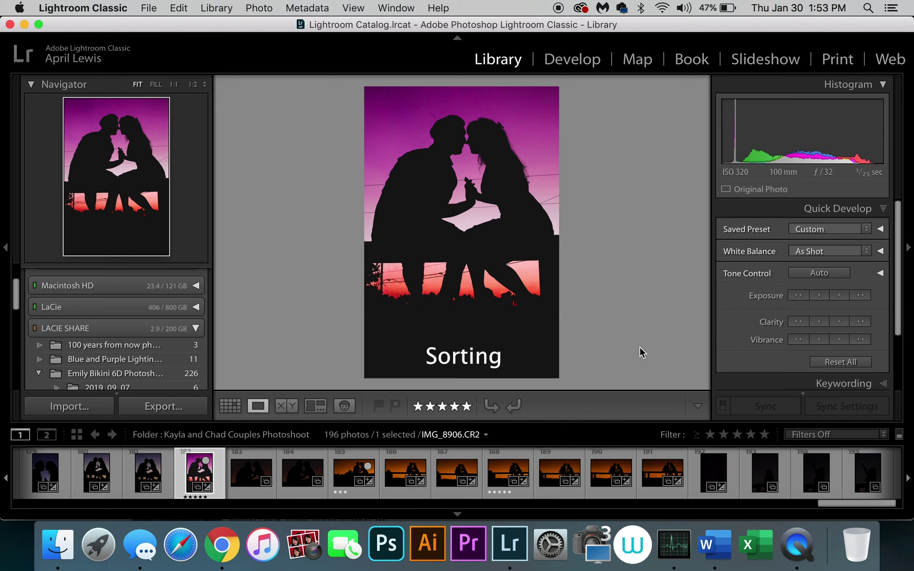
Browse the photoshoot's filmstrip and review the star rating and color label options for IMG_8906.CR2 without changing them
scroll(483, 471, left, 10)
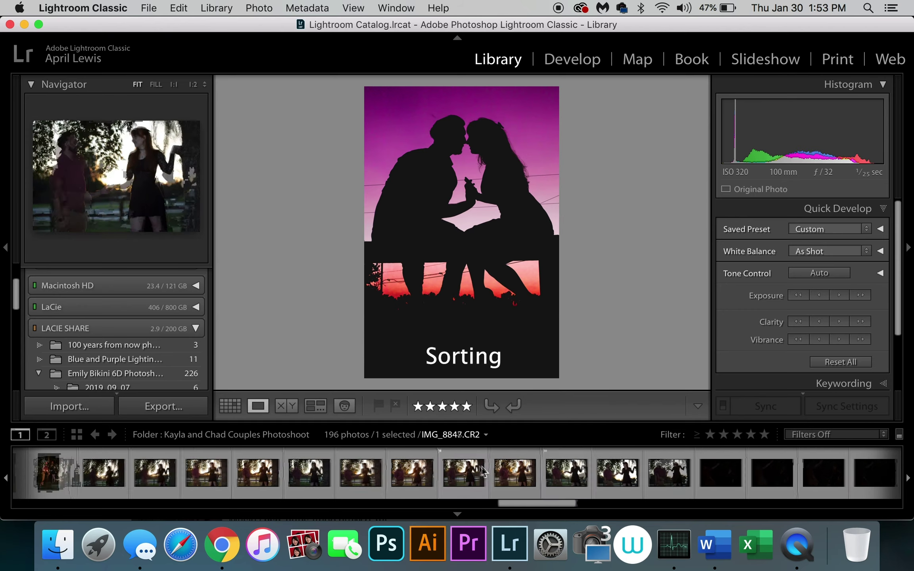
scroll(483, 472, right, 10)
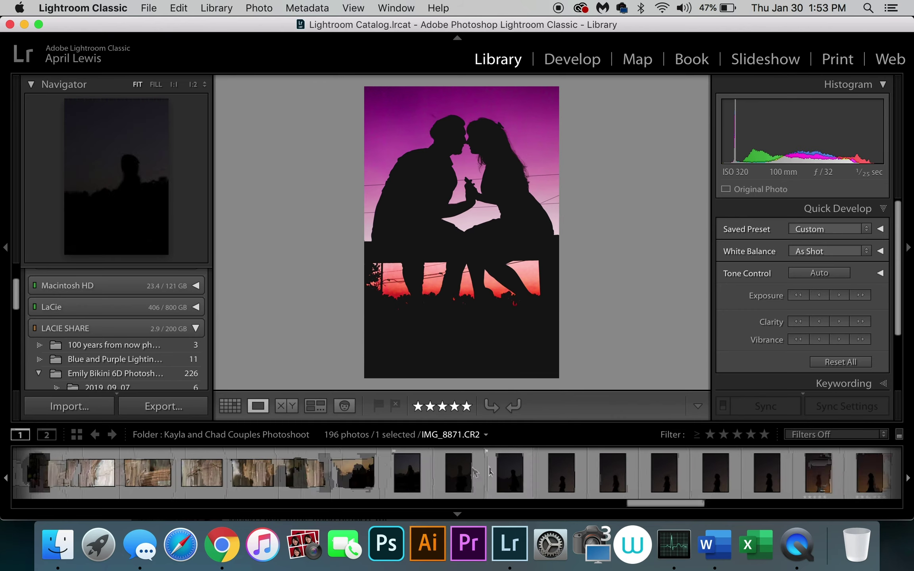
scroll(490, 472, right, 10)
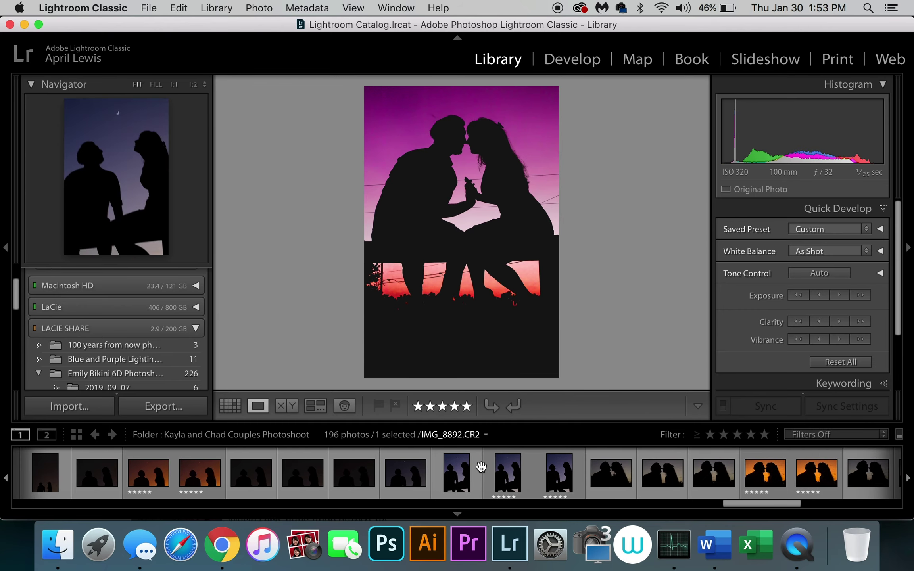
scroll(480, 467, right, 10)
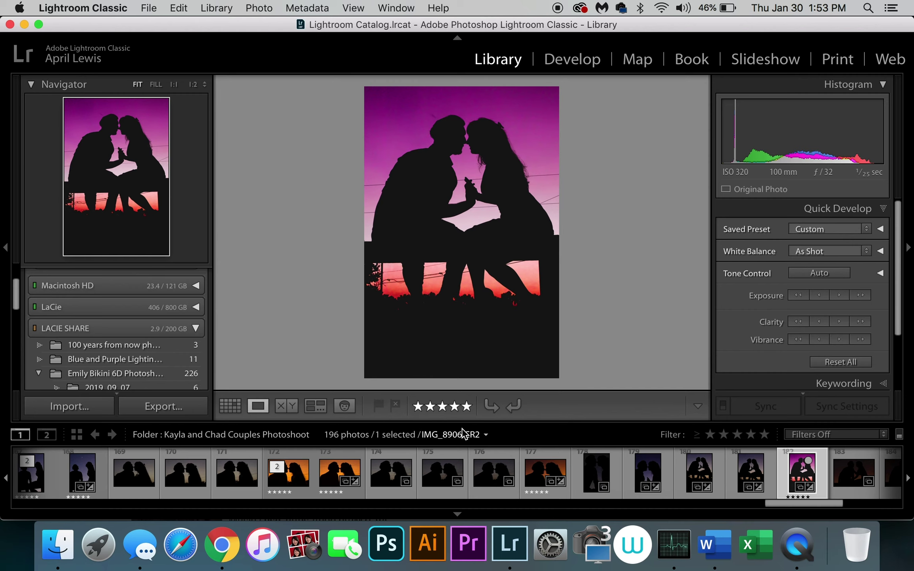
right_click(795, 475)
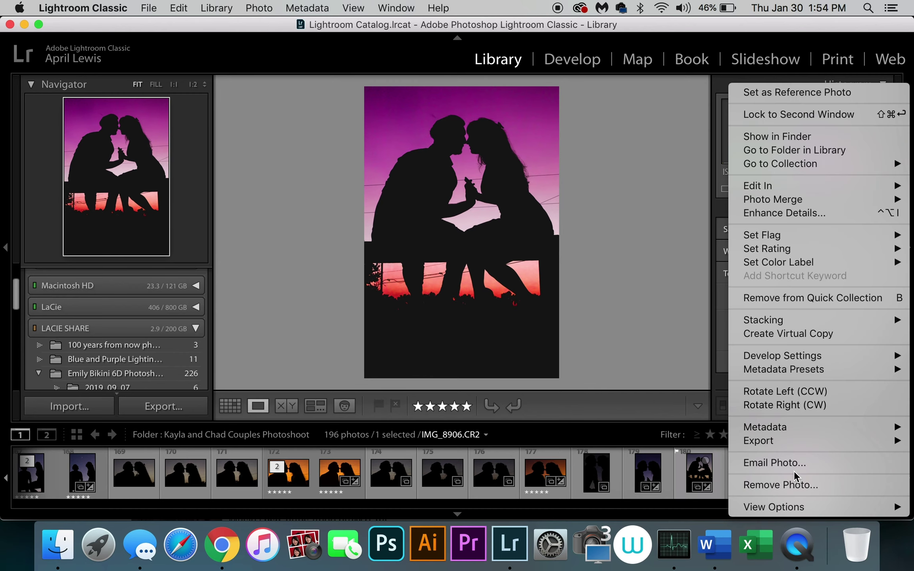
mouse_move(800, 251)
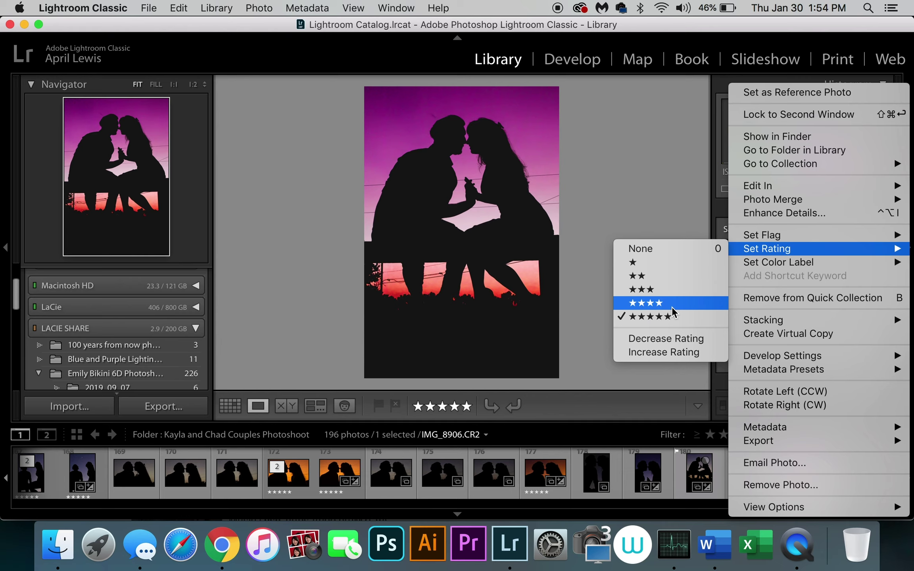
mouse_move(762, 267)
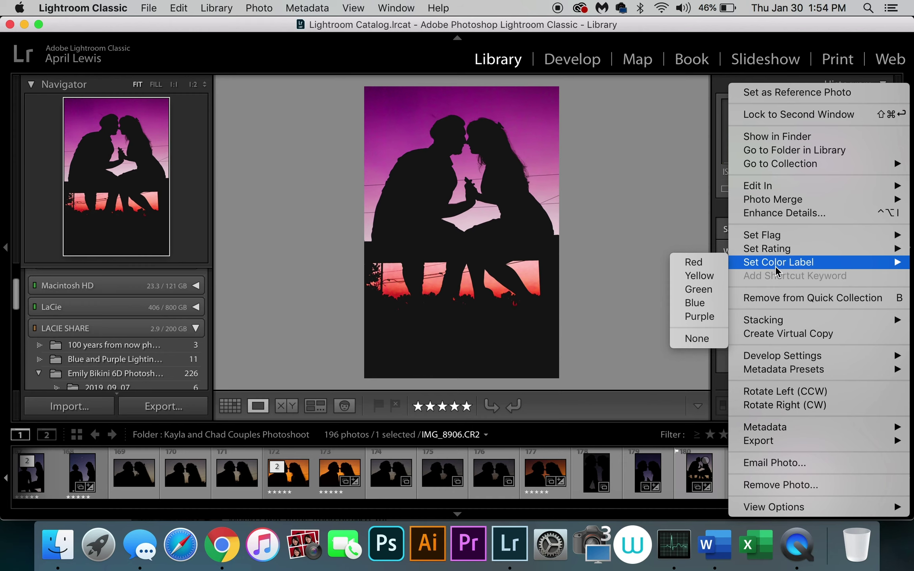
click(650, 432)
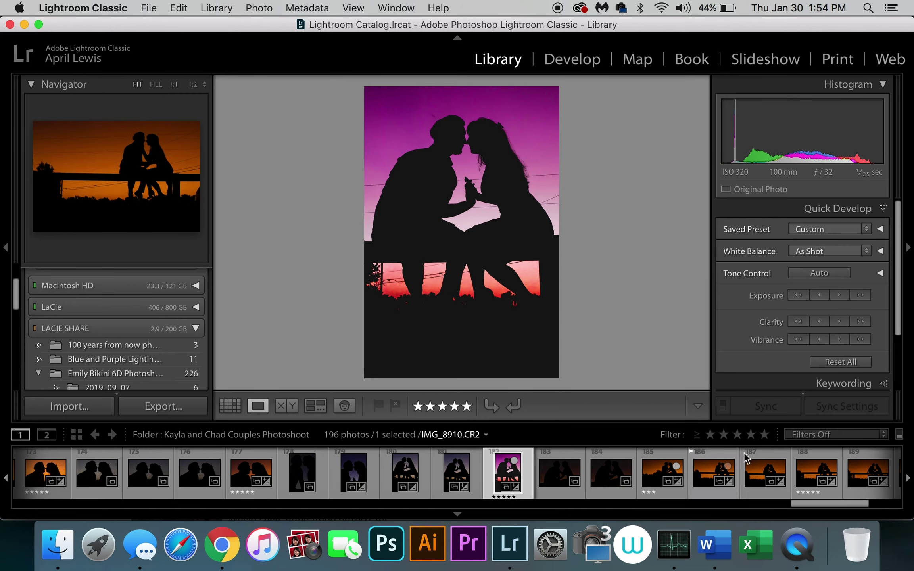
Start deleting the dark photo 183, IMG_8907.CR2, and cancel at the choice between deleting from disk and removing
click(560, 475)
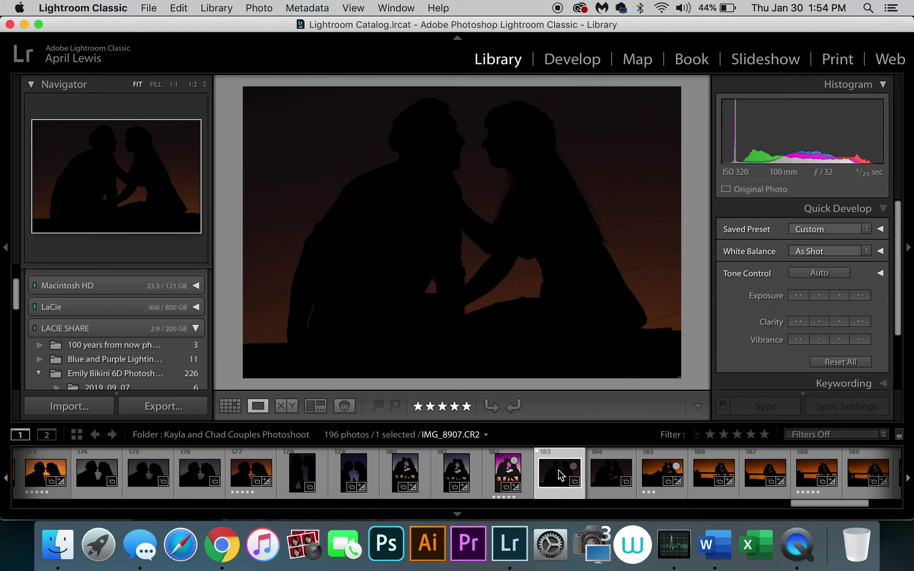
click(503, 474)
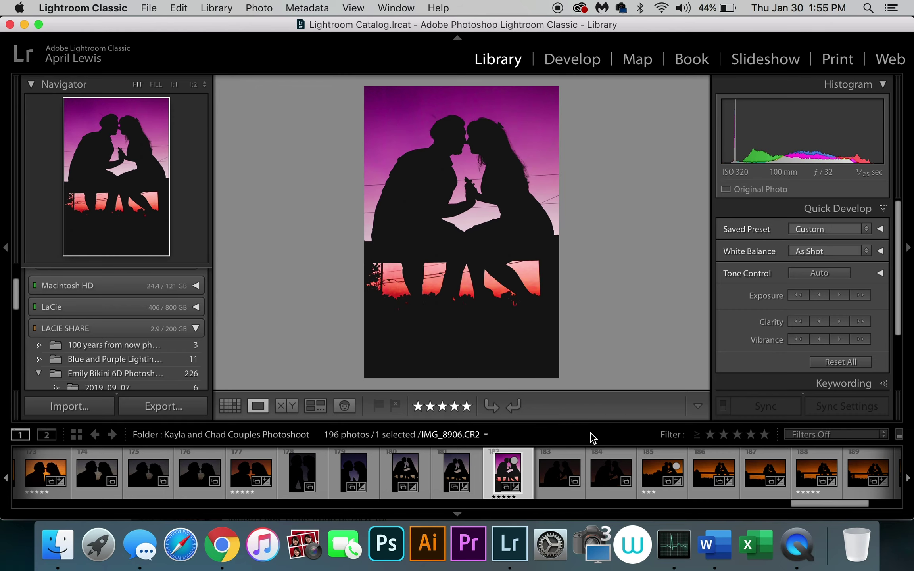
click(552, 478)
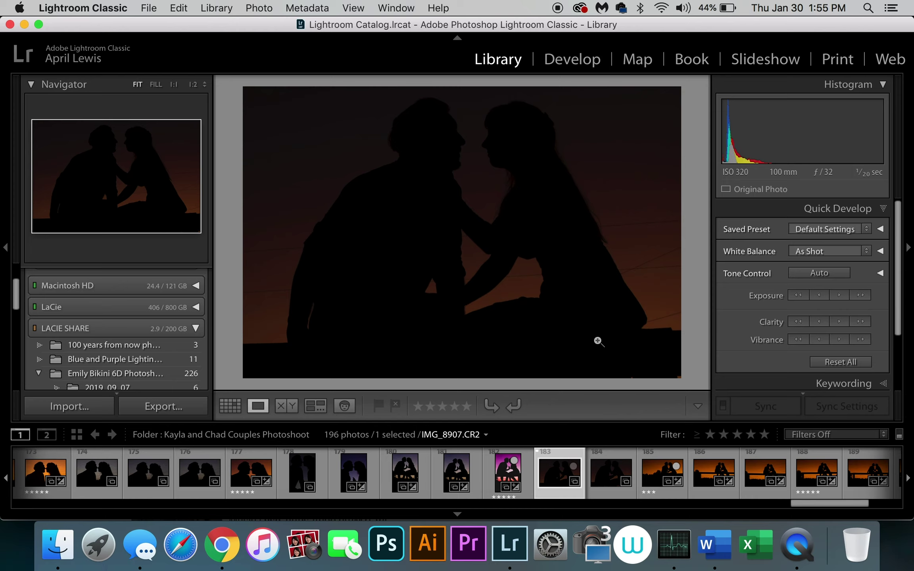
key(Delete)
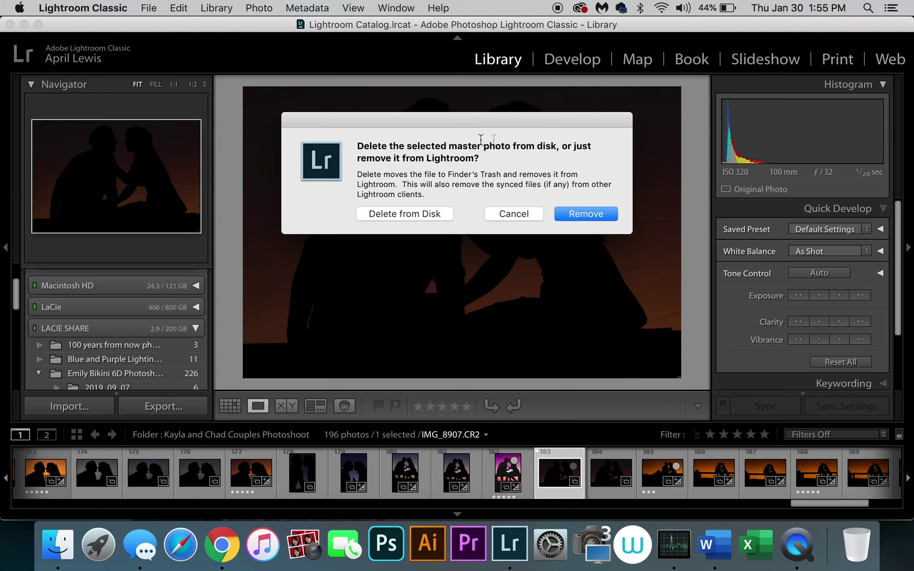
click(507, 216)
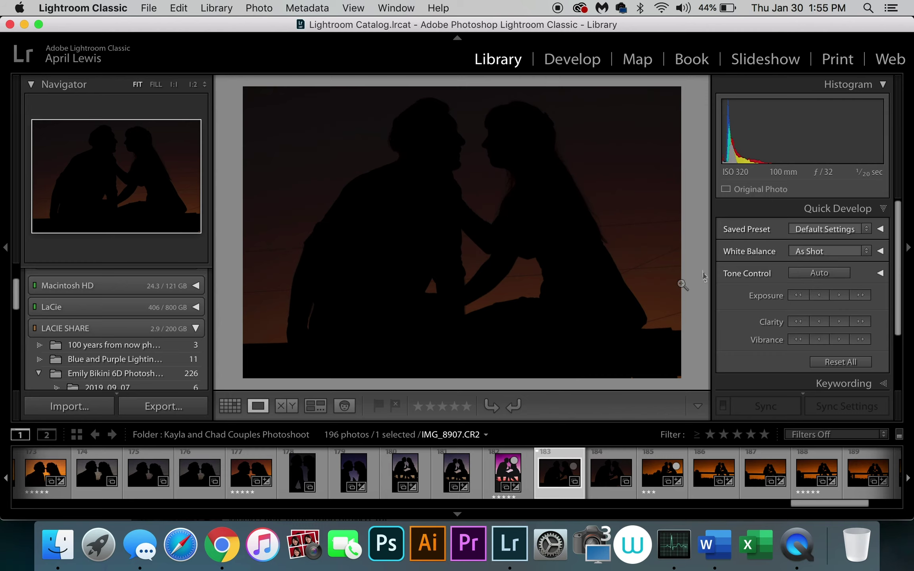
Open IMG_8906.CR2 in the Develop module and bring its Presets list into view
click(500, 472)
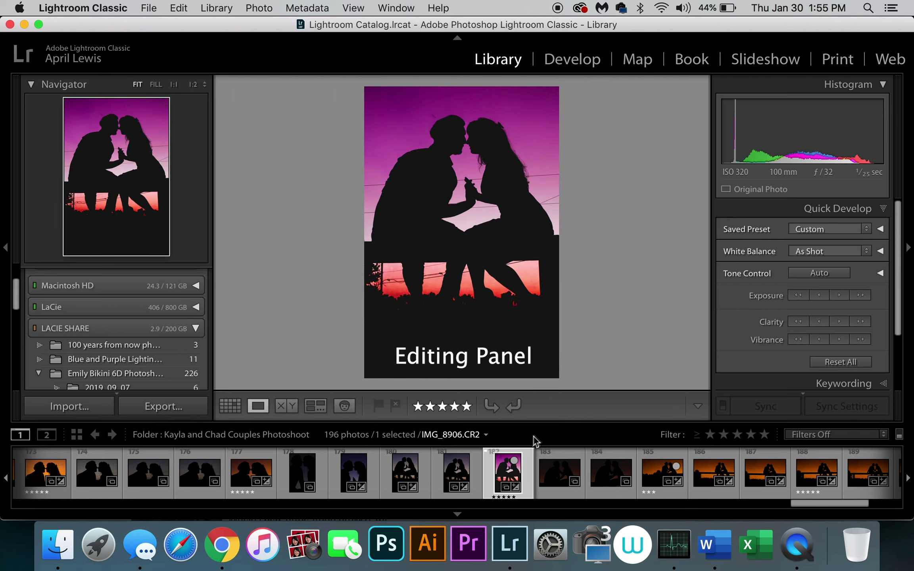
click(580, 62)
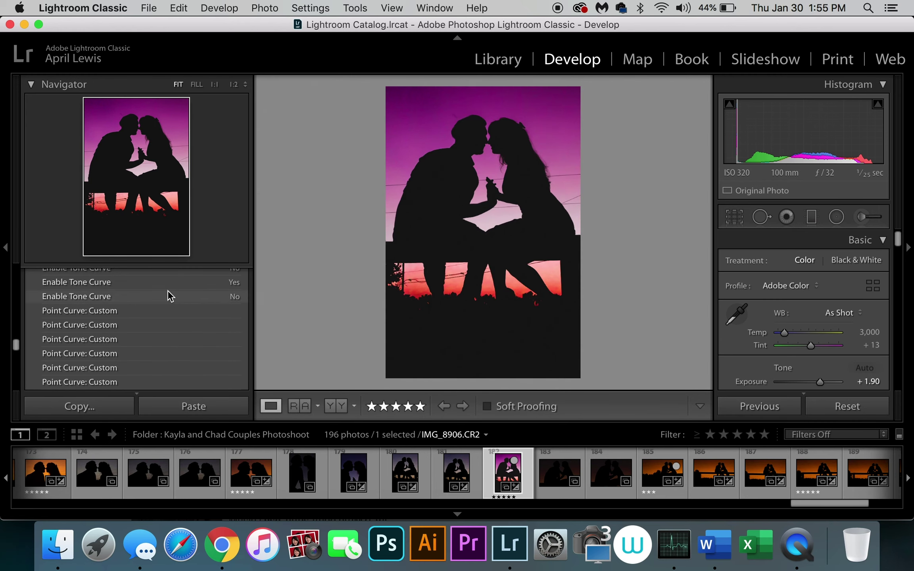
scroll(162, 296, up, 5)
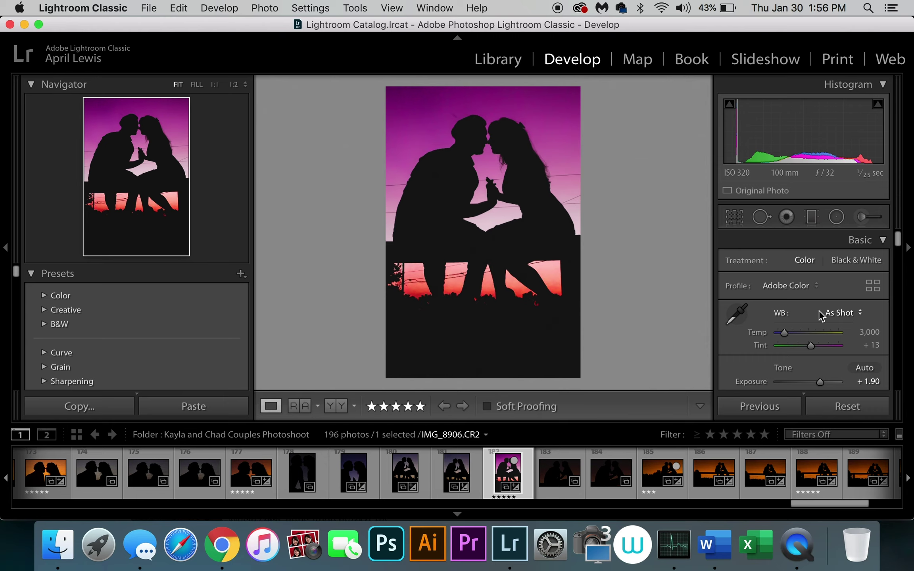
Examine the Basic tone and presence sliders and the Tone Curve of IMG_8906.CR2
scroll(819, 310, down, 5)
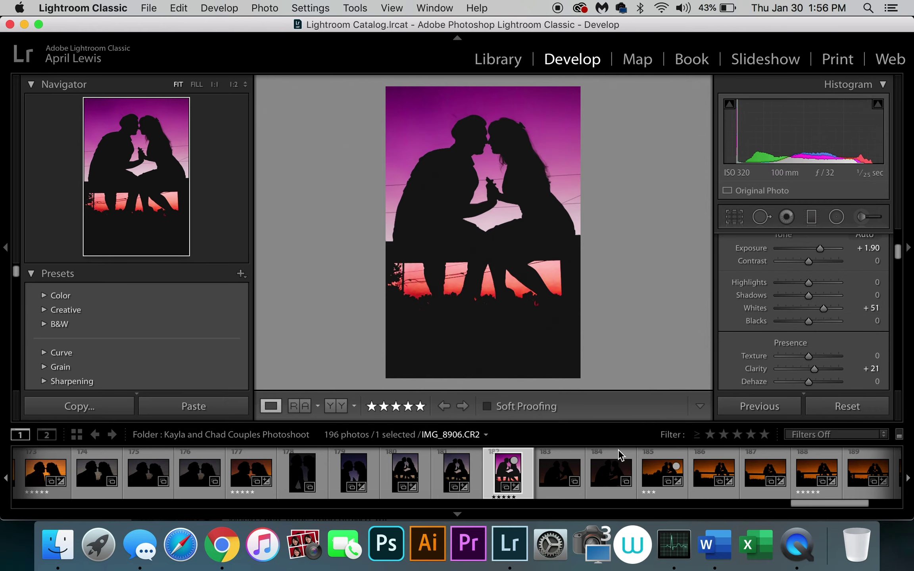
scroll(809, 308, up, 3)
scroll(809, 309, up, 1)
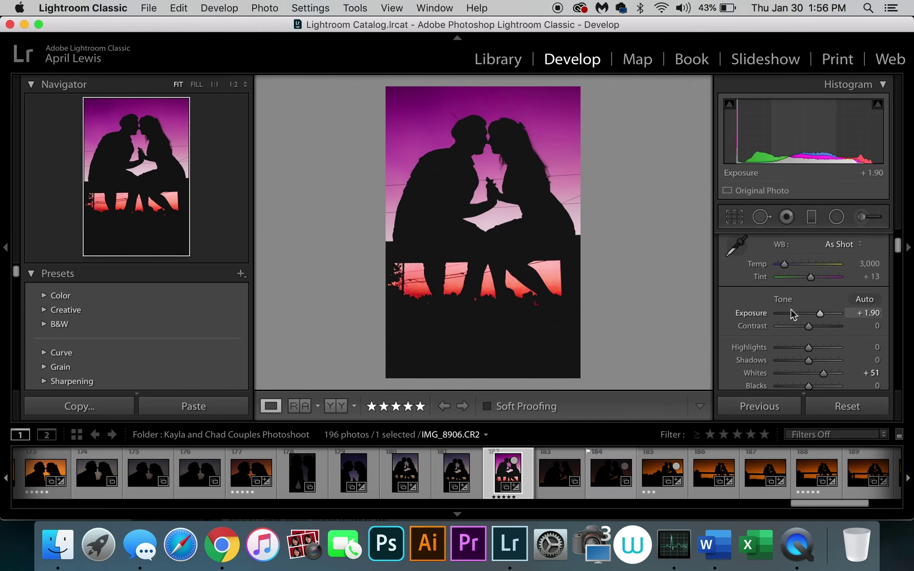
scroll(823, 325, down, 1)
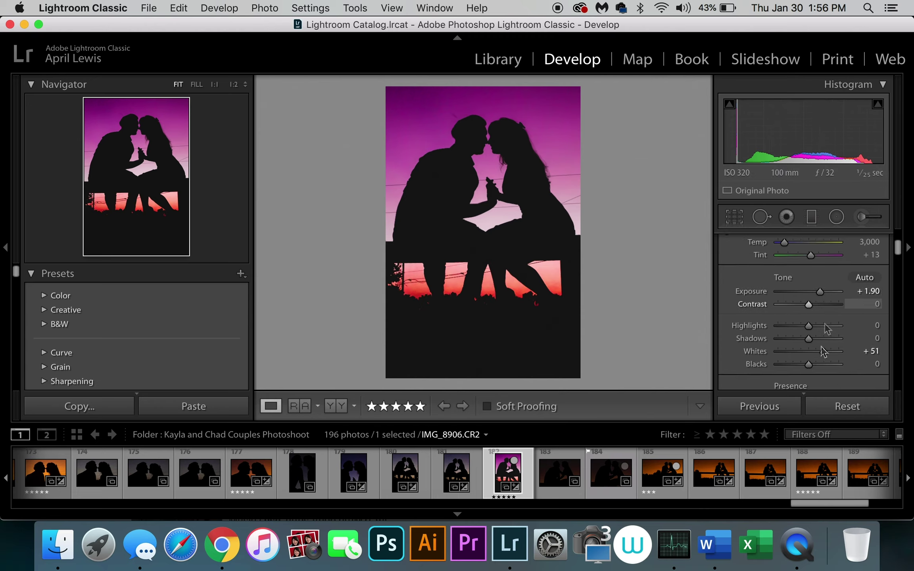
scroll(821, 353, down, 5)
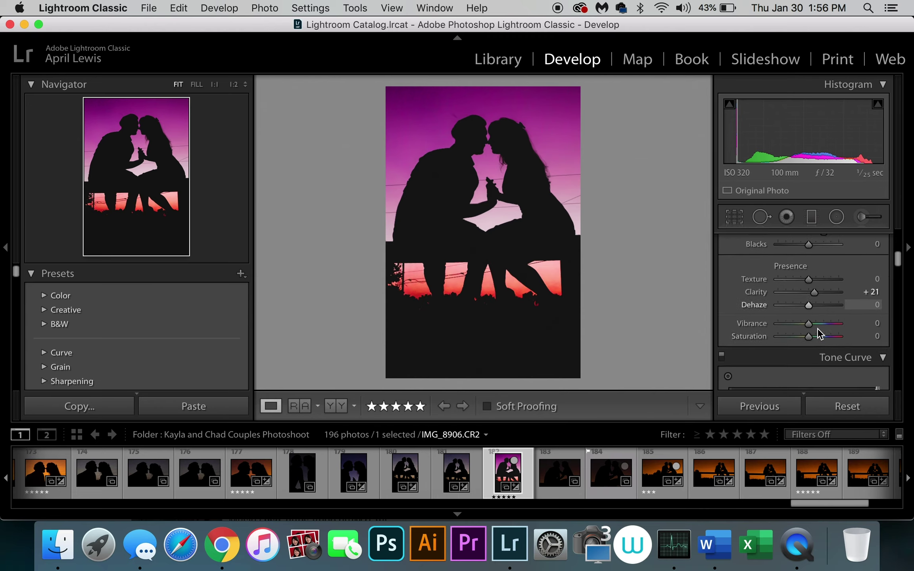
scroll(814, 330, down, 5)
scroll(817, 330, down, 2)
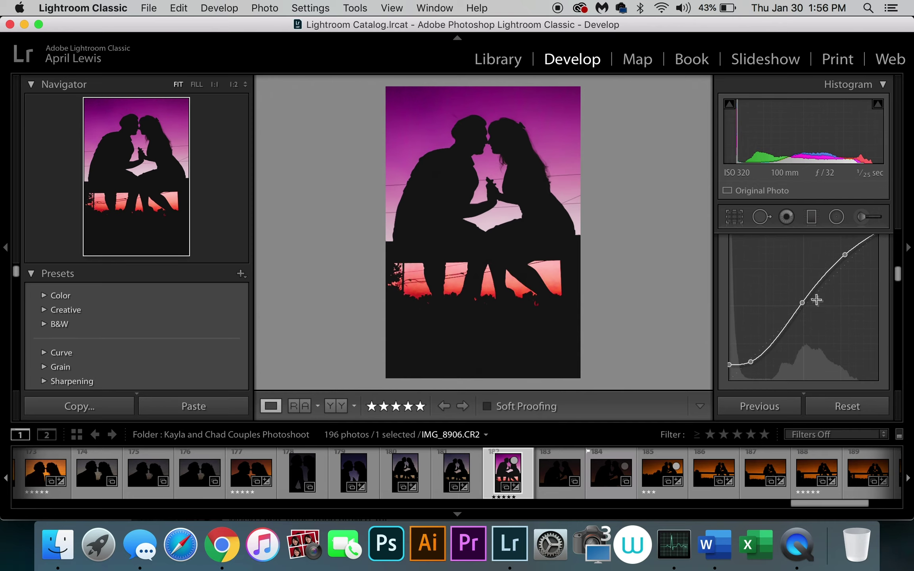
scroll(810, 299, up, 3)
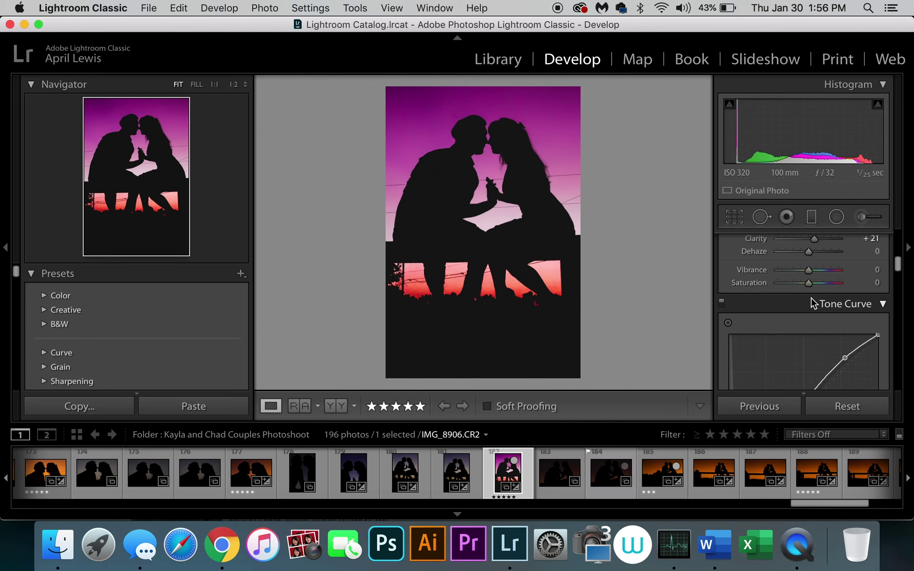
scroll(810, 298, down, 3)
scroll(810, 299, down, 6)
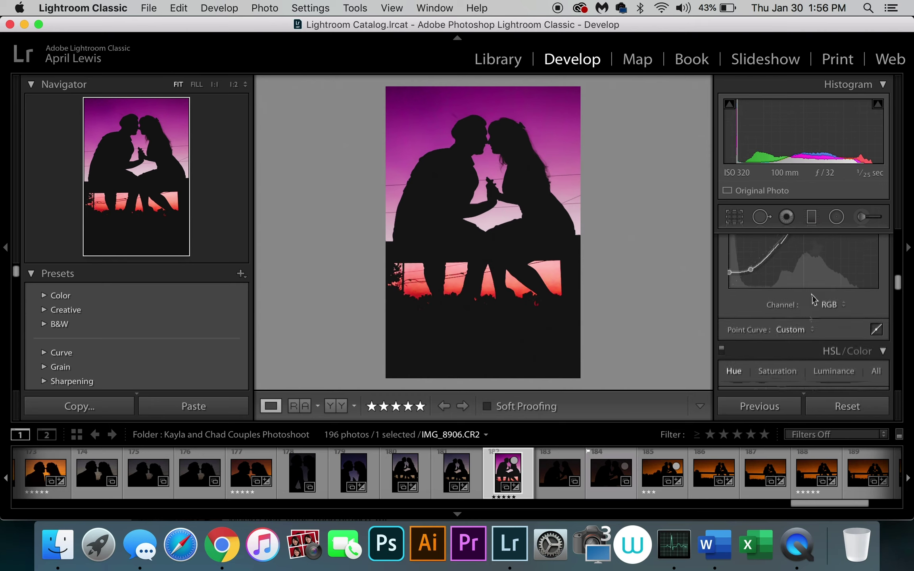
Examine the HSL color sliders of IMG_8906.CR2, showing Saturation and returning to Hue
scroll(851, 311, up, 3)
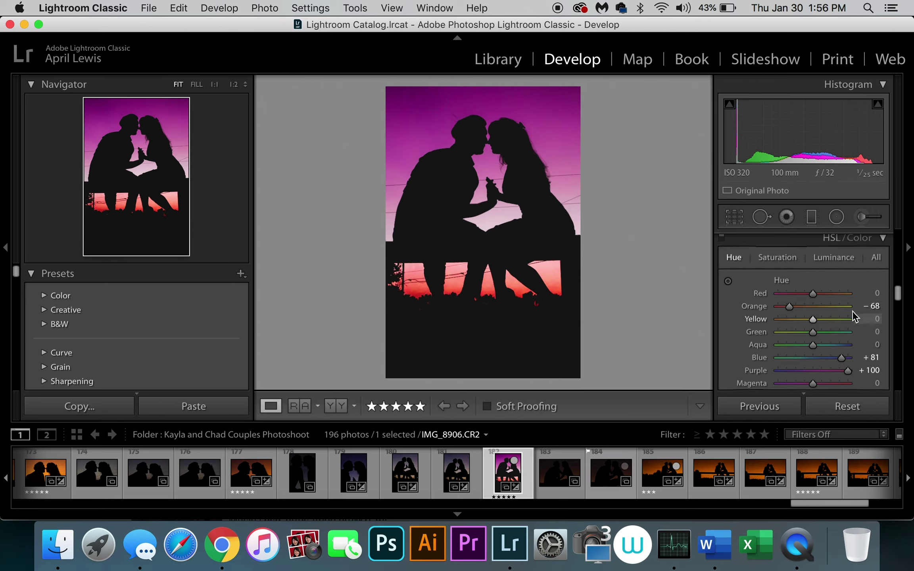
scroll(853, 316, up, 1)
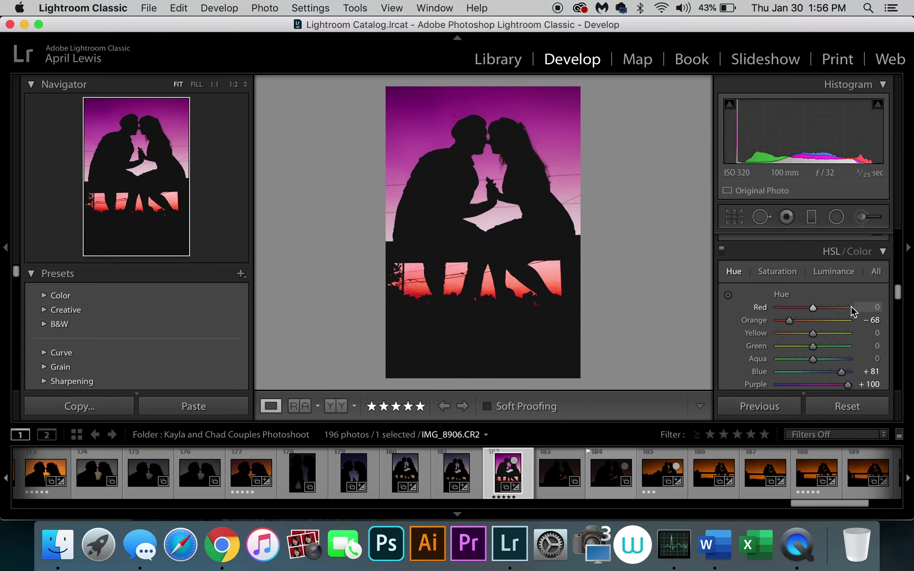
scroll(850, 306, down, 2)
click(778, 242)
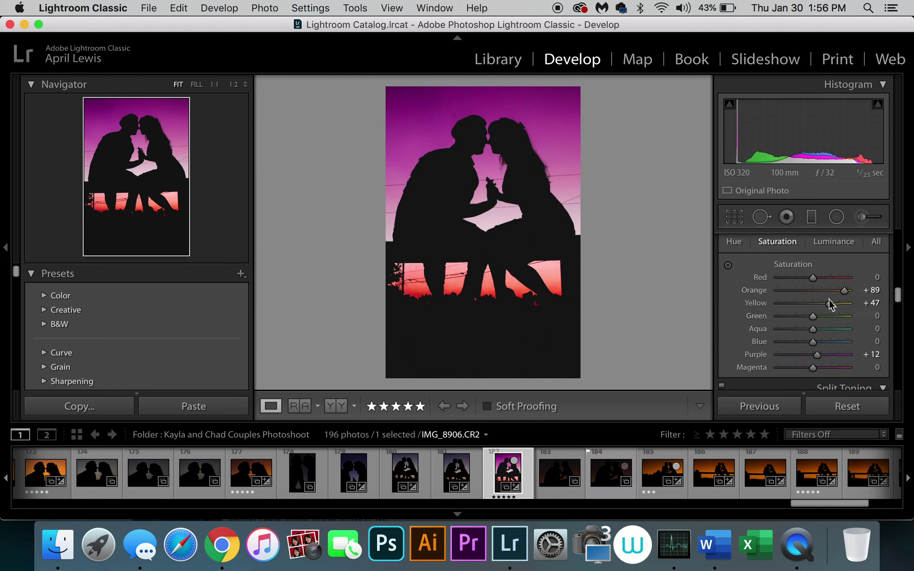
scroll(773, 296, up, 1)
click(734, 260)
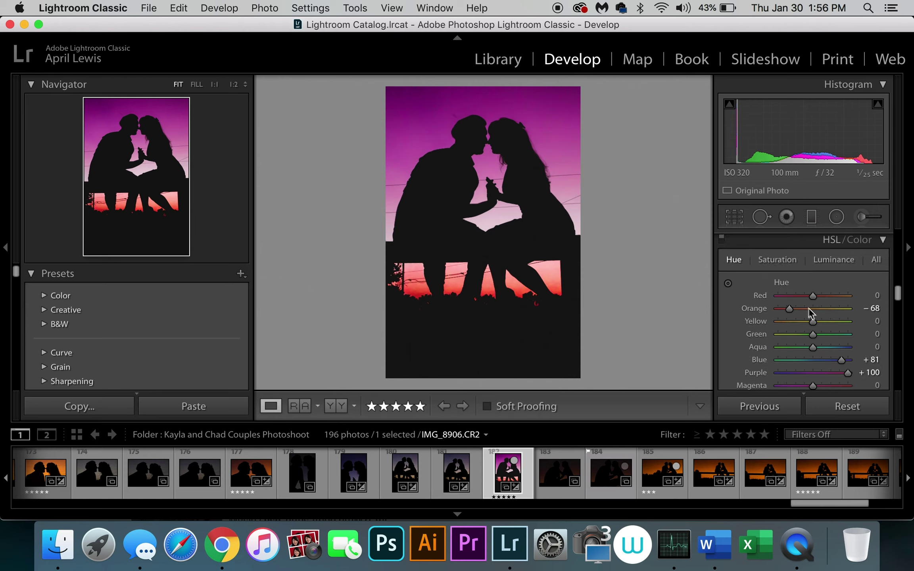
Look through the Split Toning, Detail, Effects and Calibration settings of IMG_8906.CR2
scroll(840, 324, down, 8)
scroll(840, 323, down, 8)
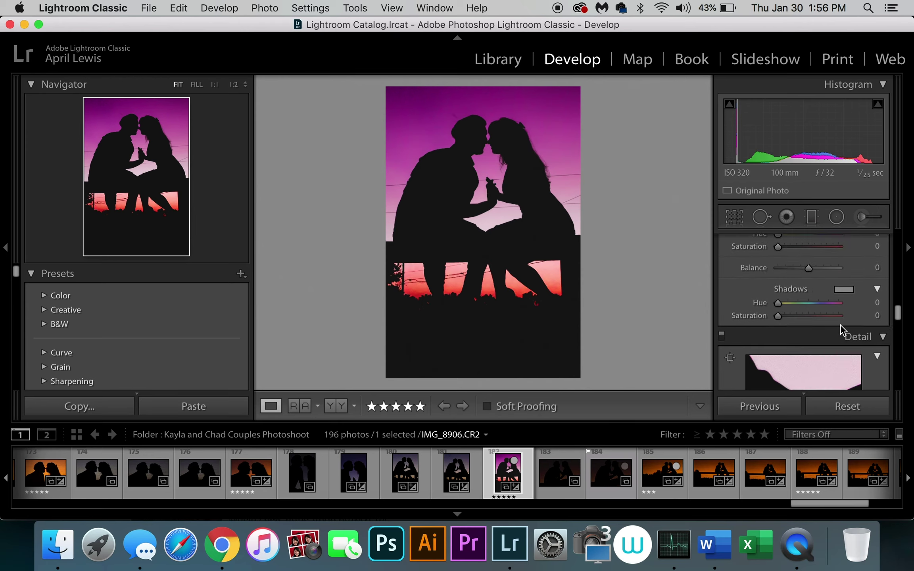
scroll(840, 323, down, 10)
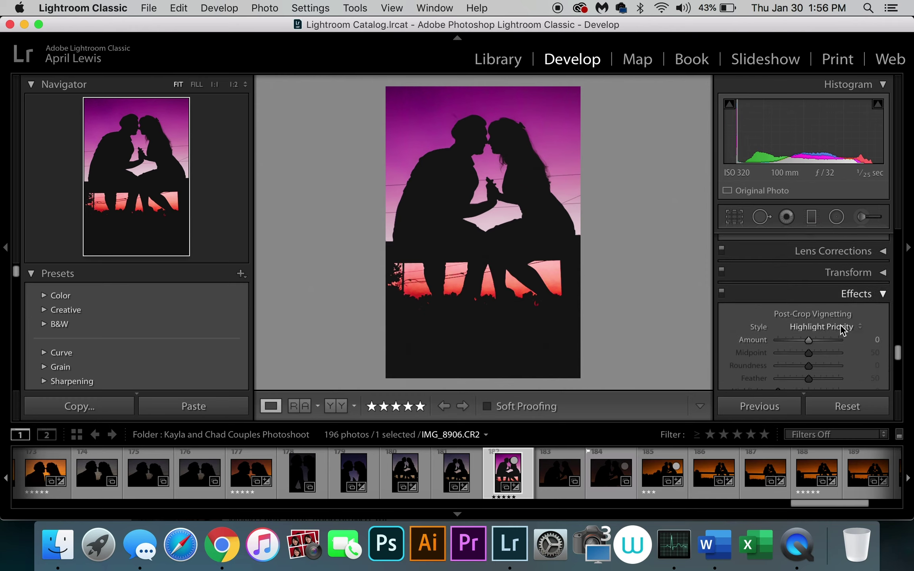
scroll(839, 324, down, 5)
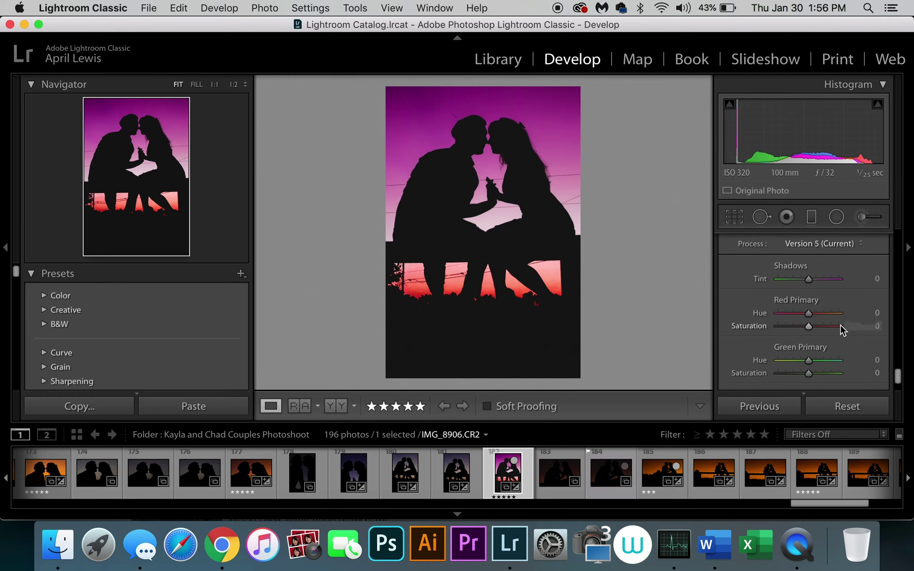
scroll(840, 324, up, 2)
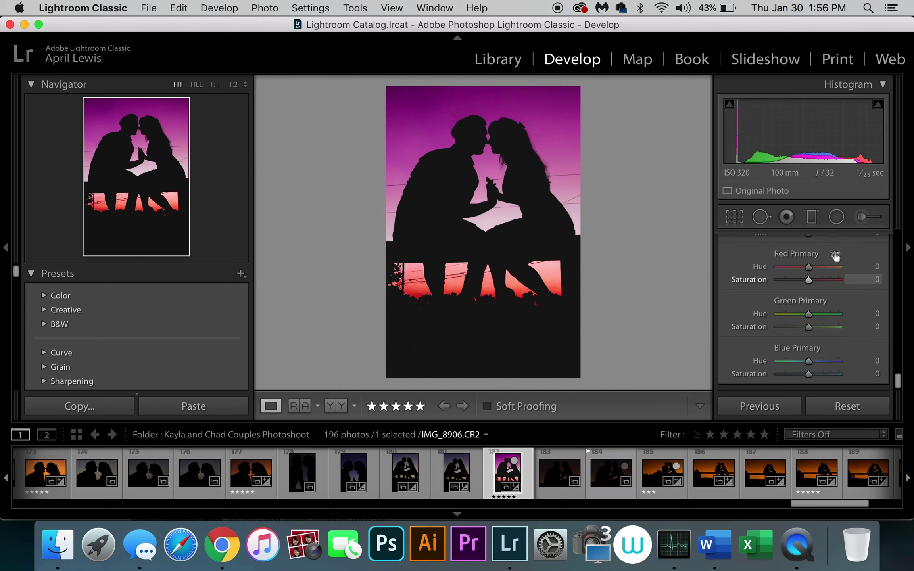
Review the Sharpening and Noise Reduction sliders, then expand and collapse Lens Corrections and return to the Basic settings
scroll(838, 316, up, 12)
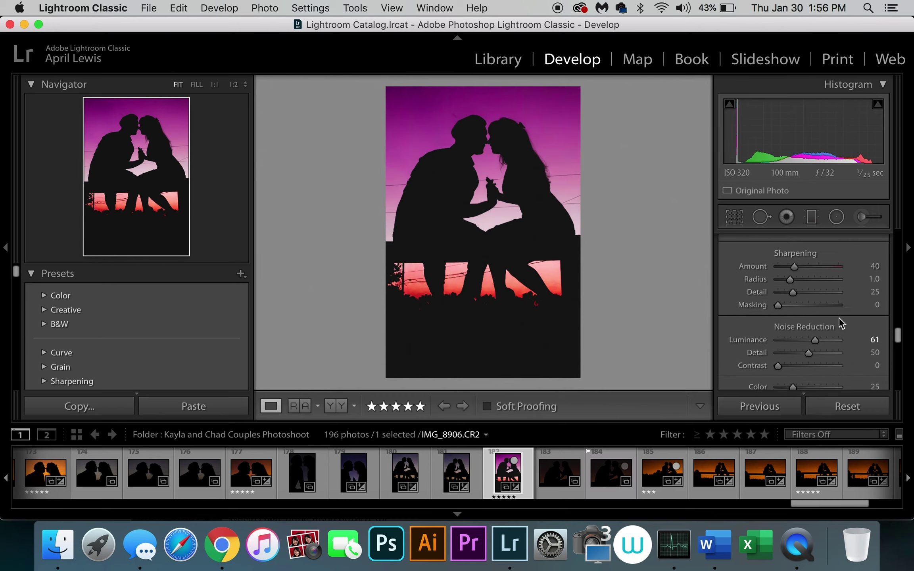
scroll(838, 317, down, 8)
scroll(838, 317, up, 2)
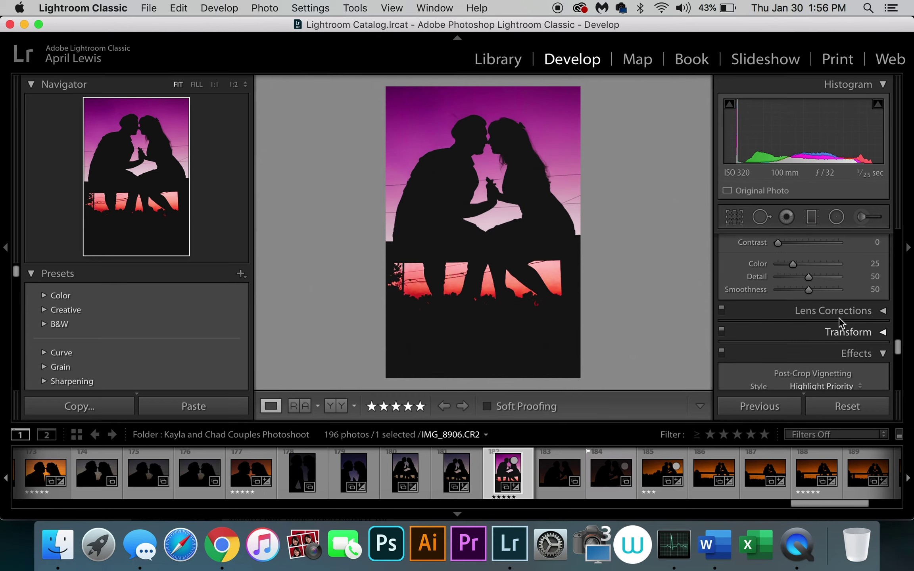
click(878, 311)
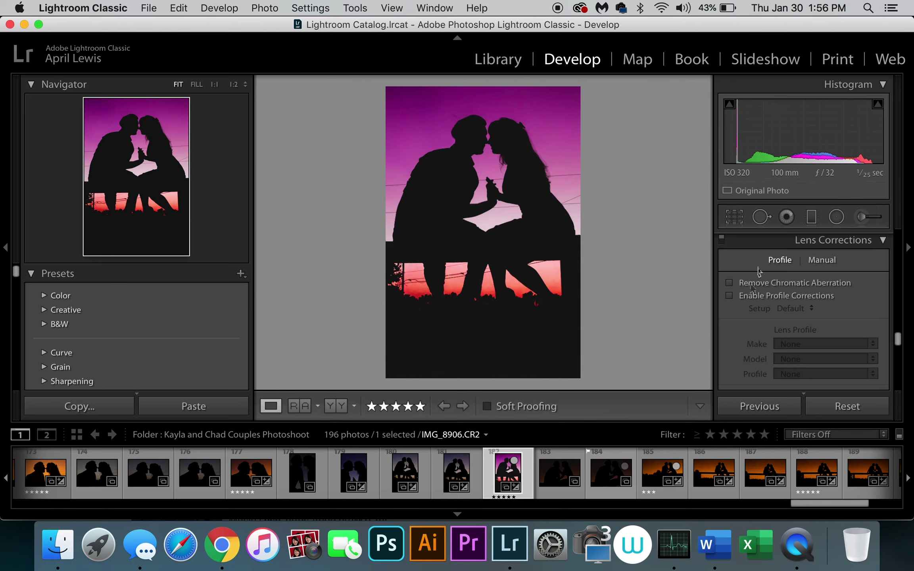
click(883, 241)
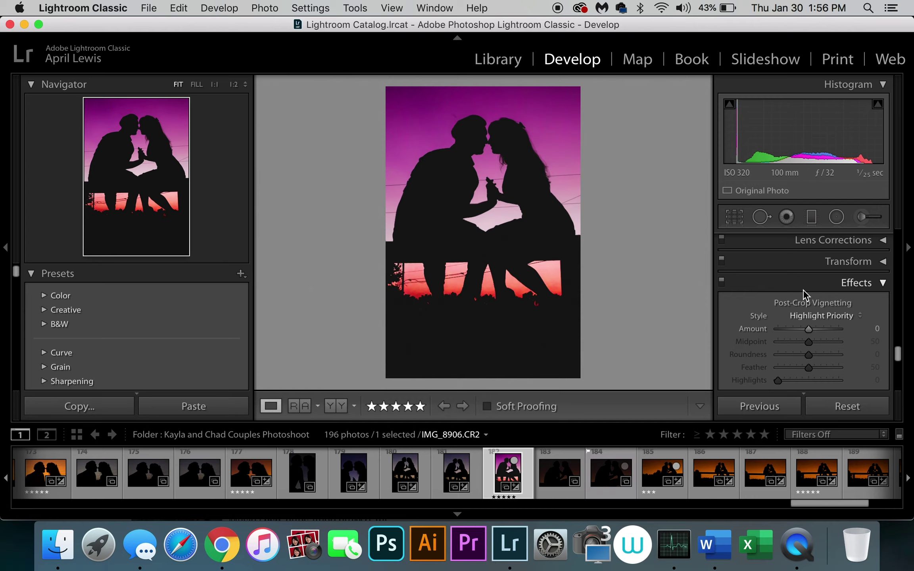
scroll(803, 294, up, 10)
scroll(805, 292, up, 10)
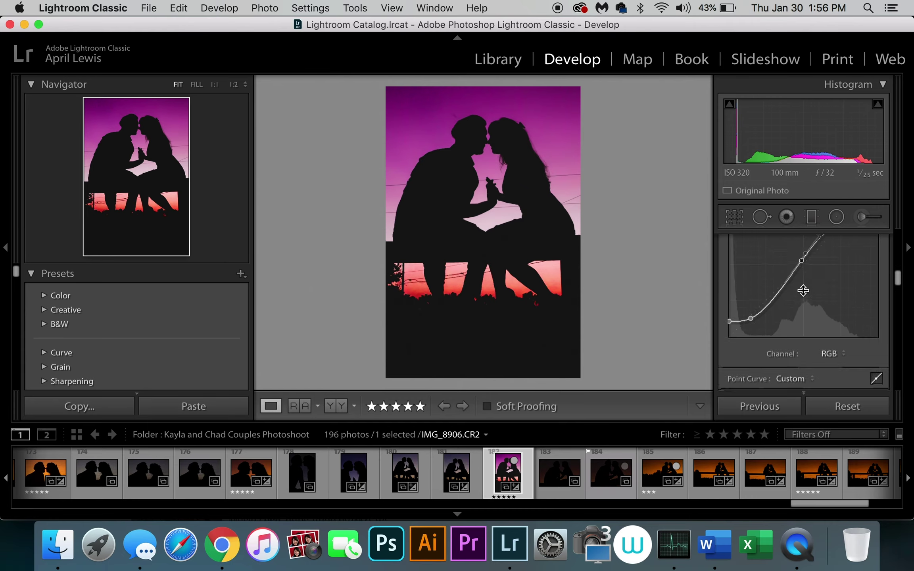
scroll(805, 294, down, 1)
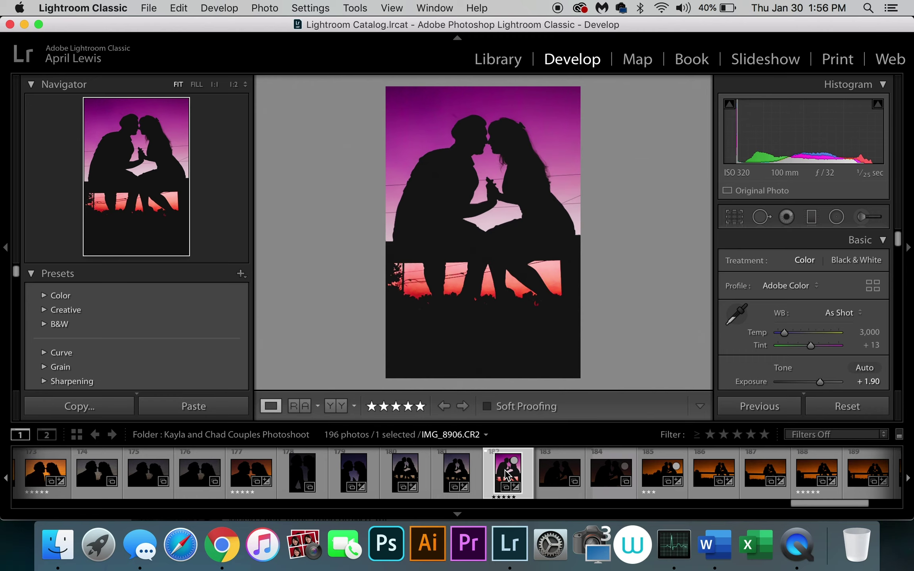
Synchronize the develop settings of IMG_8906.CR2, including Noise Reduction, to photo 183, IMG_8907.CR2, and compare both photos
super+click(560, 477)
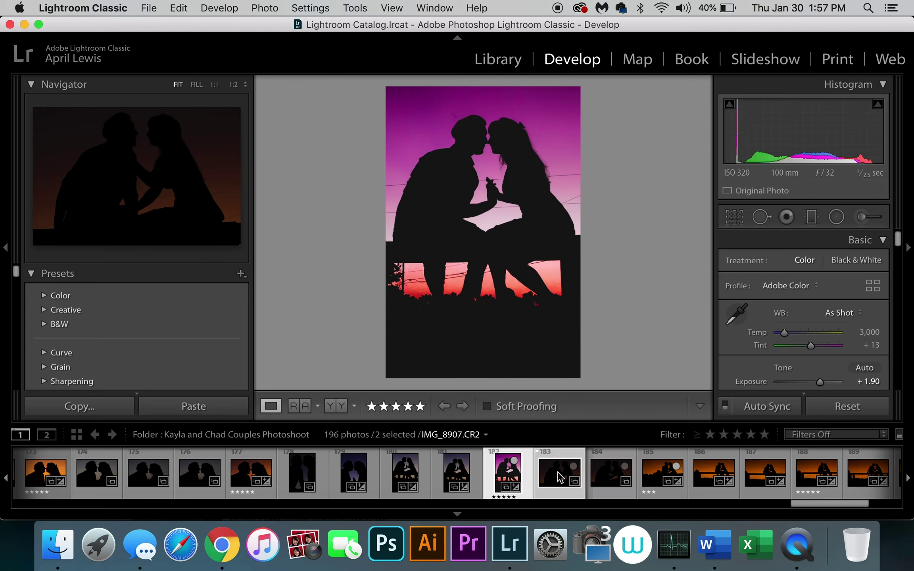
click(763, 408)
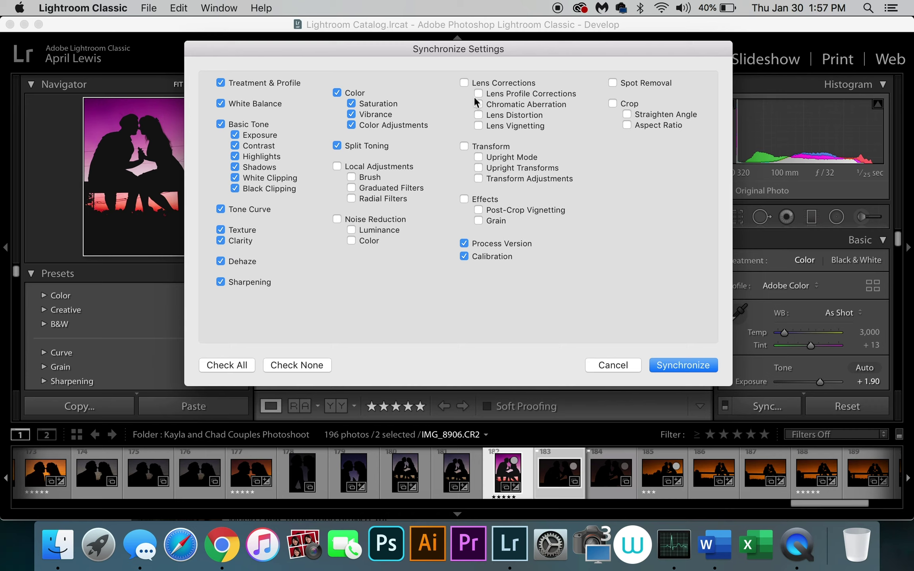
click(337, 219)
click(674, 365)
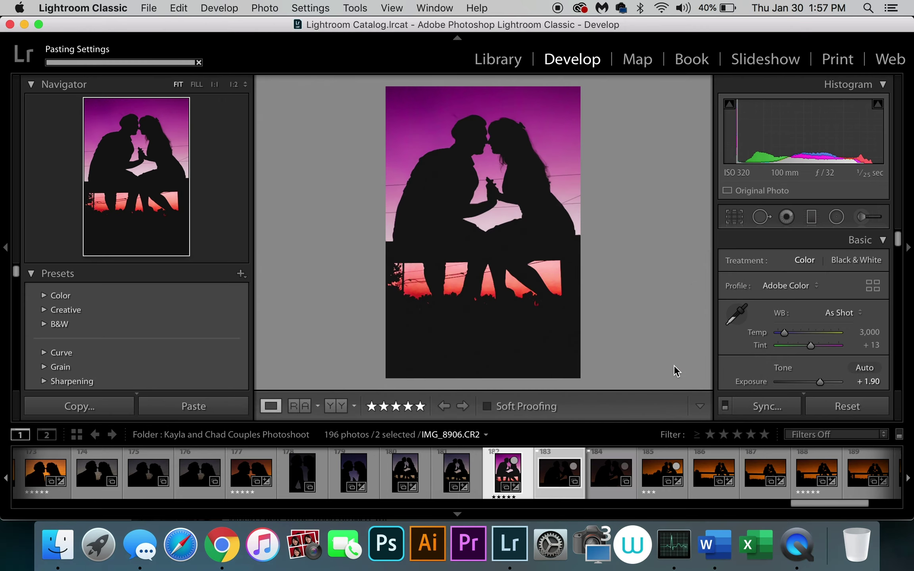
click(553, 475)
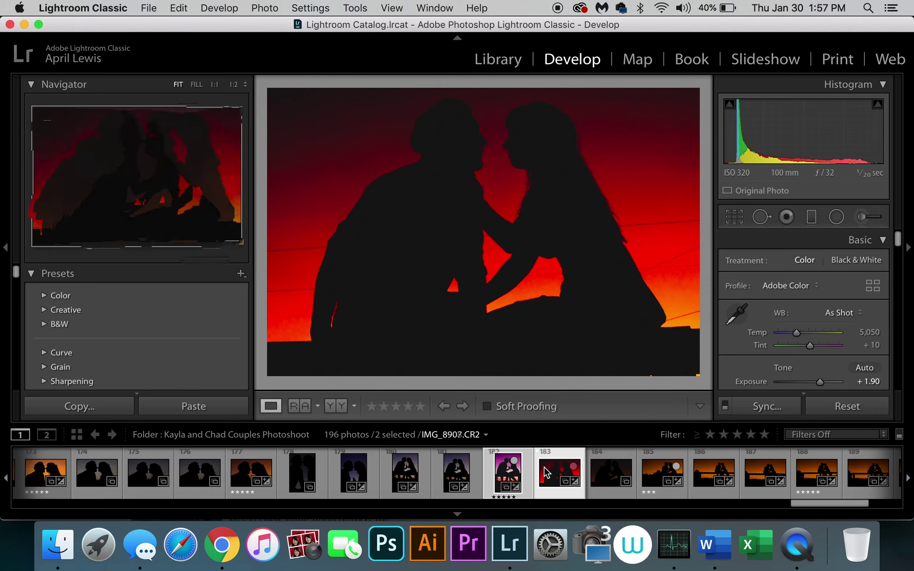
click(504, 474)
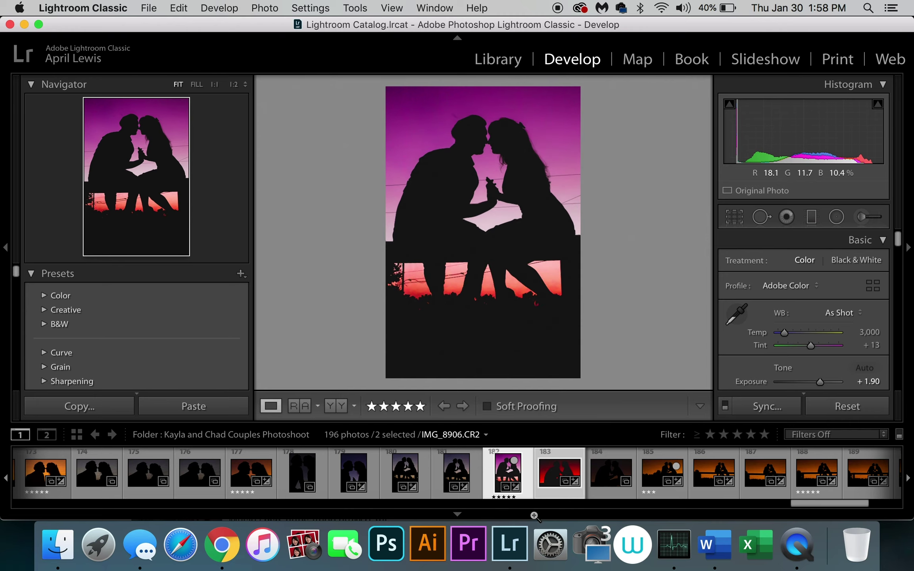
Select photos 182 through 190, starting from IMG_8906.CR2, and synchronize its develop settings to all of them
key(super+d)
click(455, 480)
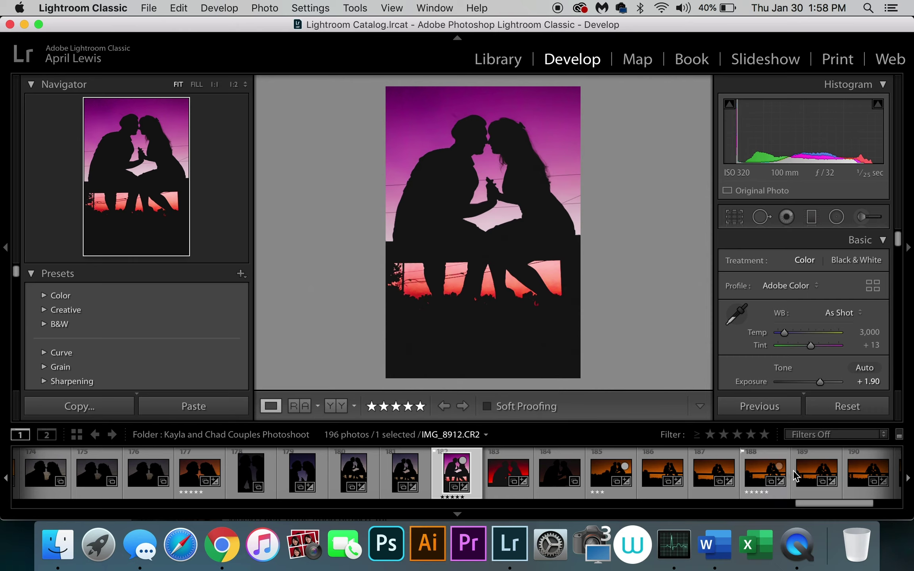
key(shift)
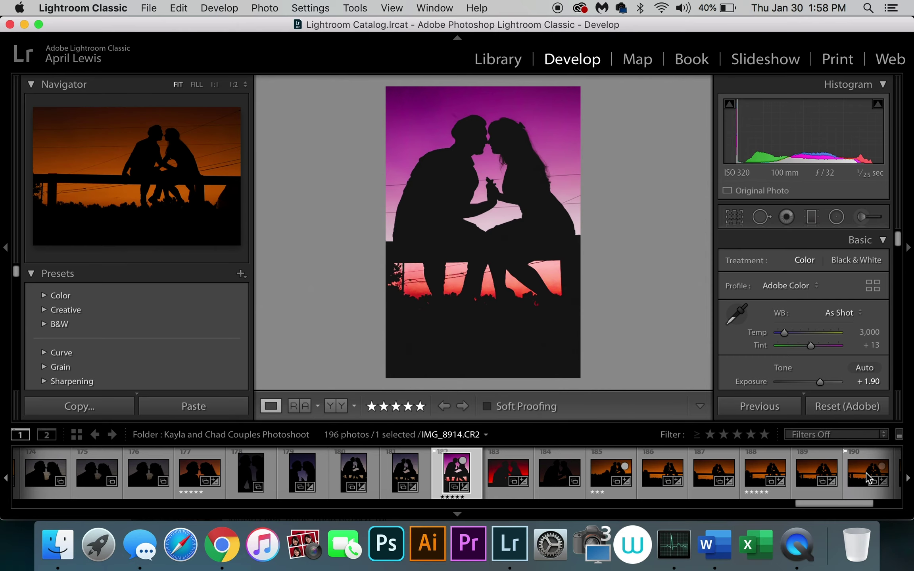
shift+click(865, 477)
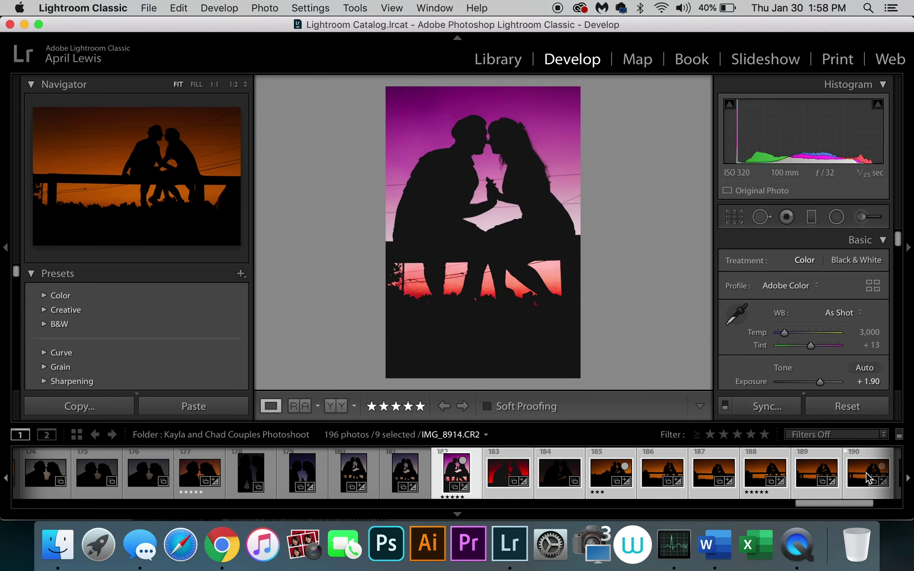
click(780, 408)
click(682, 364)
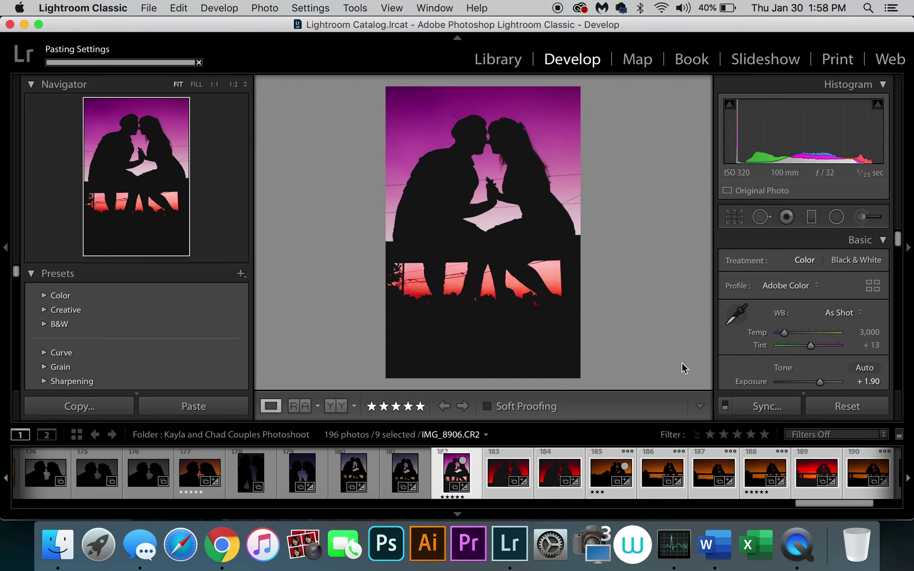
Show photo 187, IMG_8911.CR2, and review its synchronized settings from Basic down to the HSL Hue sliders
click(704, 484)
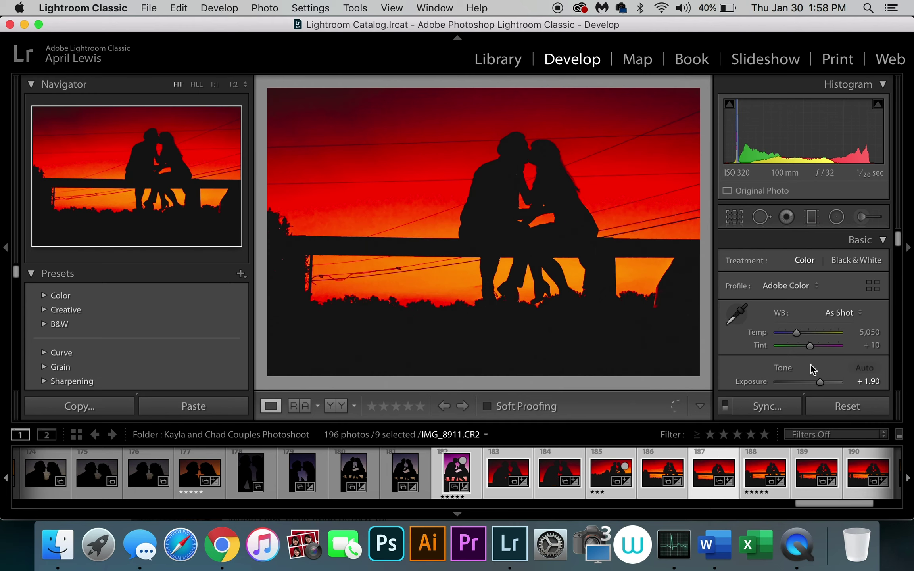
scroll(822, 315, down, 5)
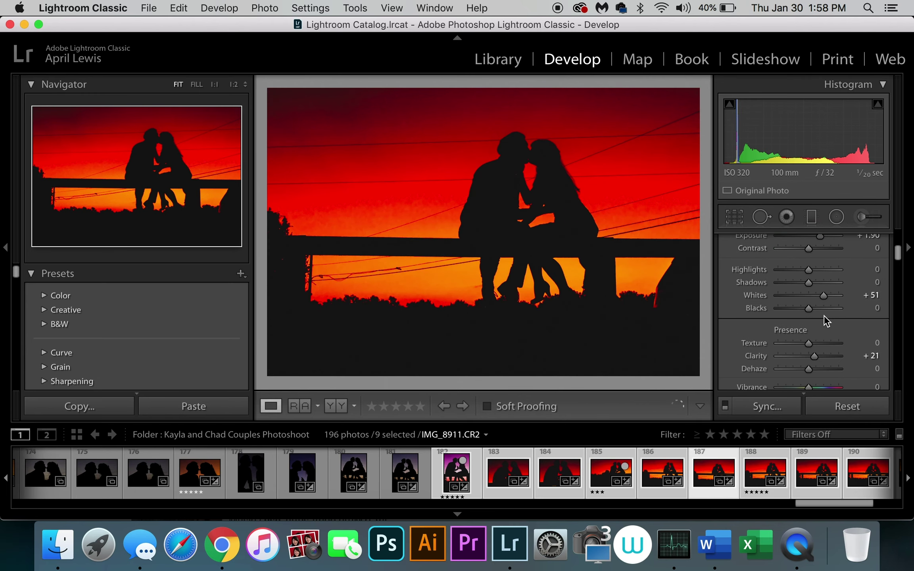
scroll(823, 315, down, 8)
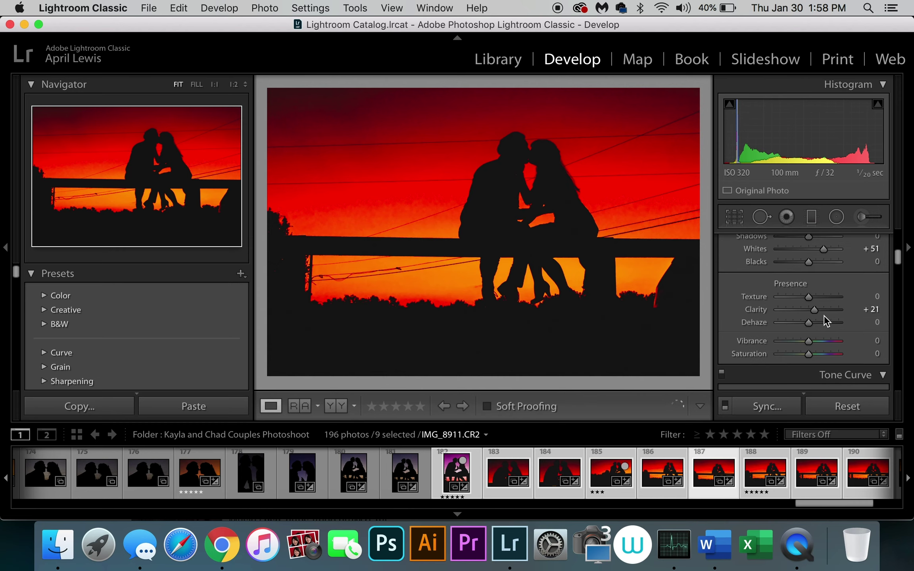
scroll(823, 316, down, 8)
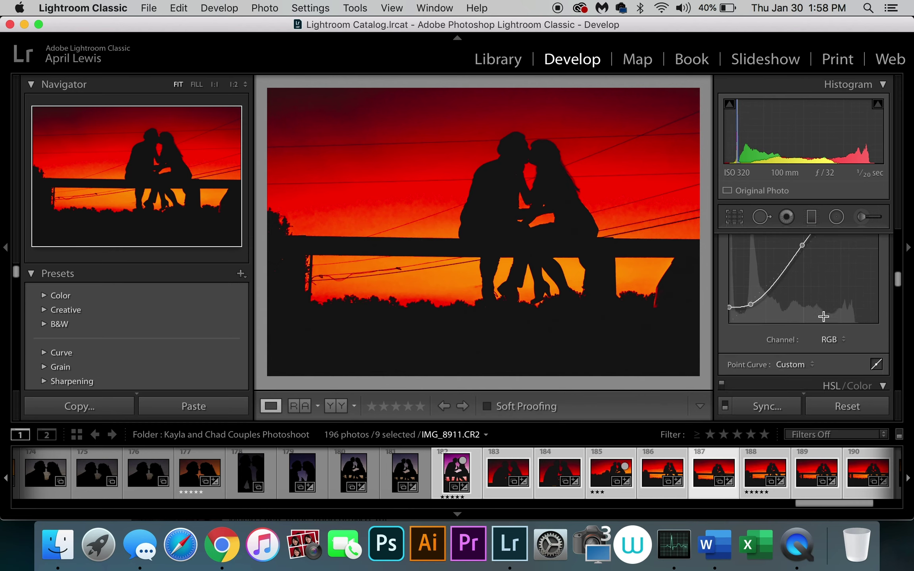
scroll(823, 316, down, 4)
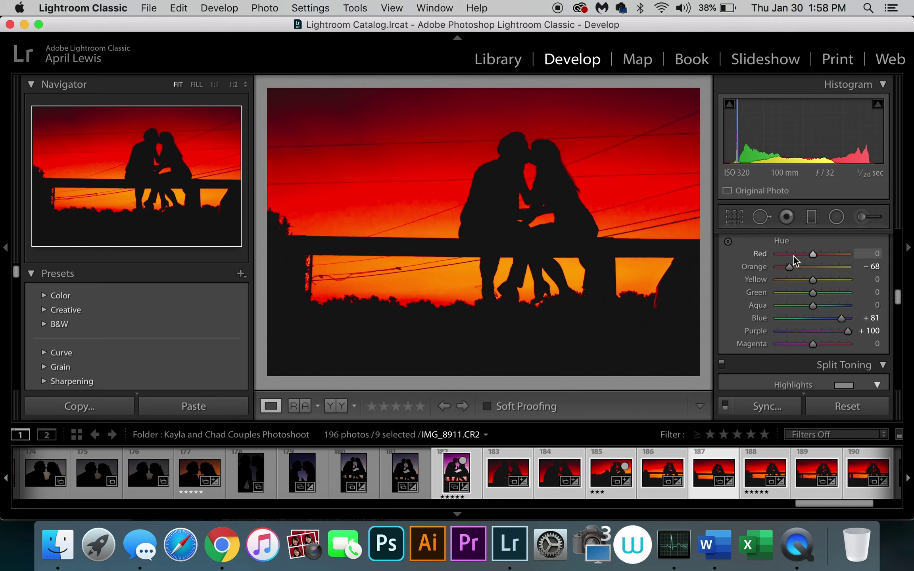
Try HSL saturation values of Red -39 and Orange +15 on photo 187, IMG_8911.CR2, and return to the Basic settings
scroll(793, 255, up, 2)
scroll(793, 255, up, 1)
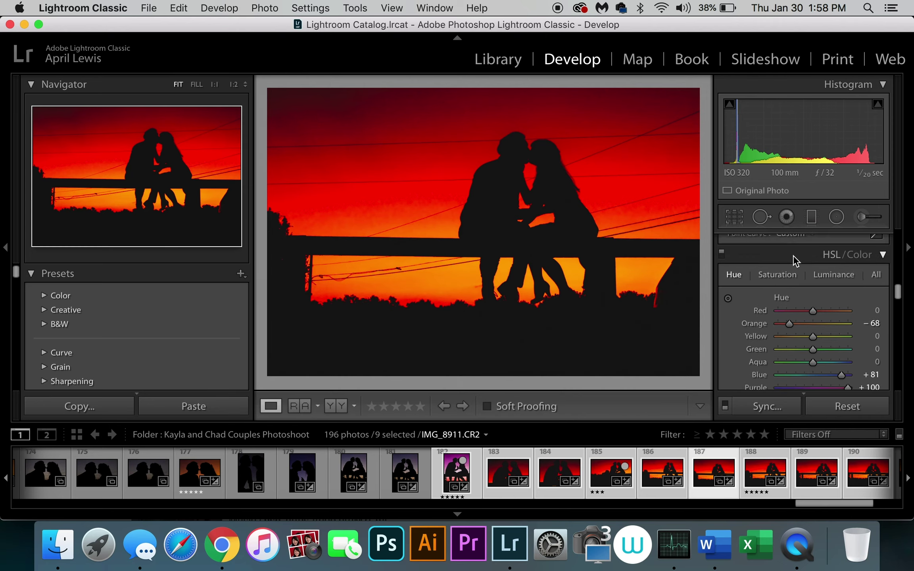
click(776, 277)
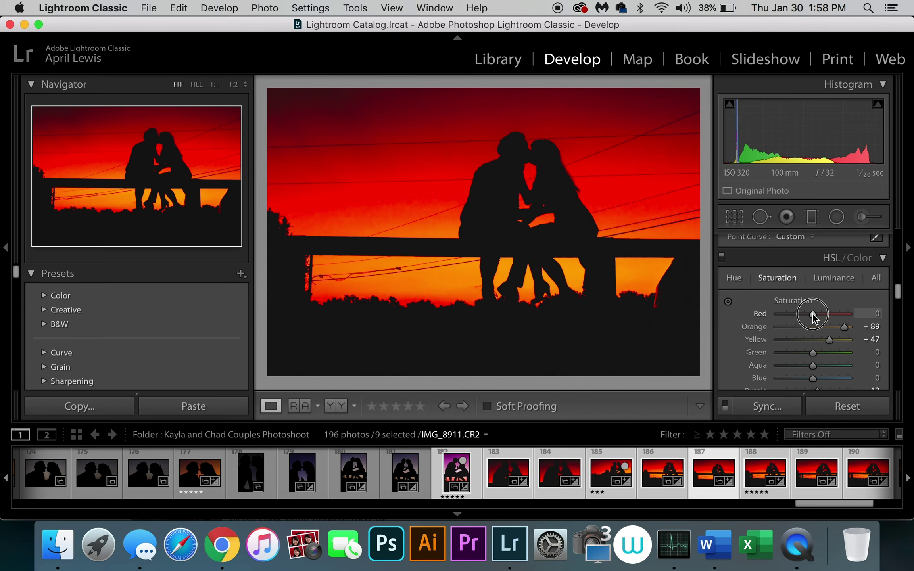
mouse_move(812, 313)
mouse_down()
mouse_move(800, 316)
mouse_move(840, 329)
mouse_move(804, 328)
mouse_move(817, 327)
mouse_up()
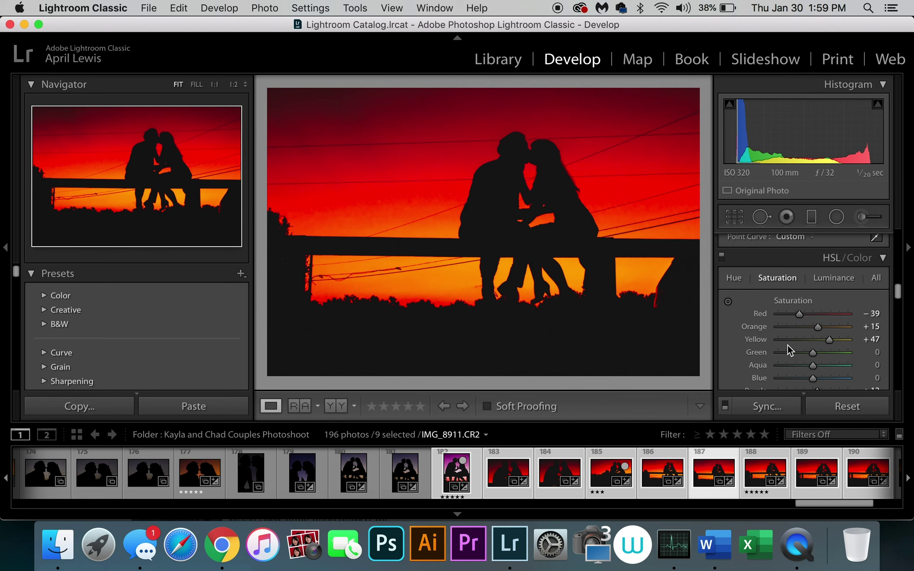
scroll(837, 332, up, 10)
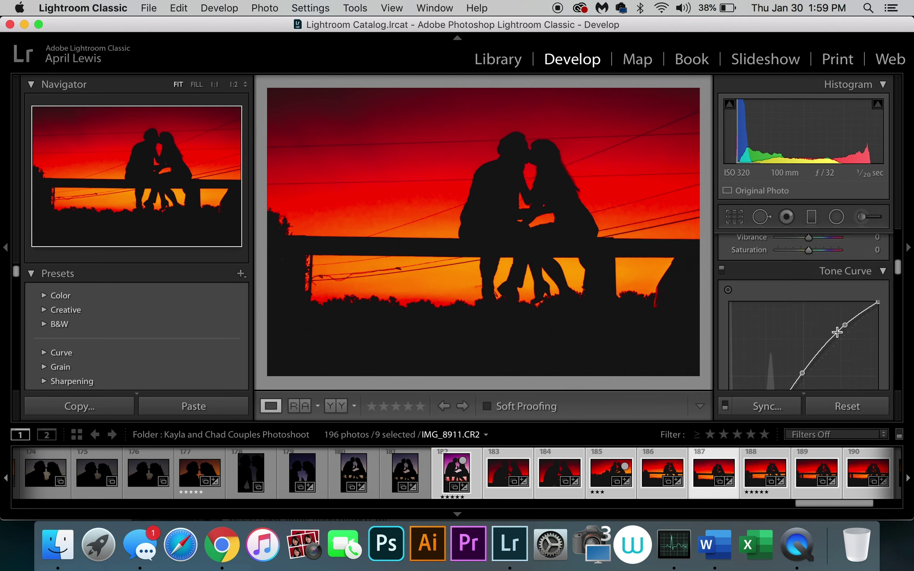
scroll(837, 337, up, 3)
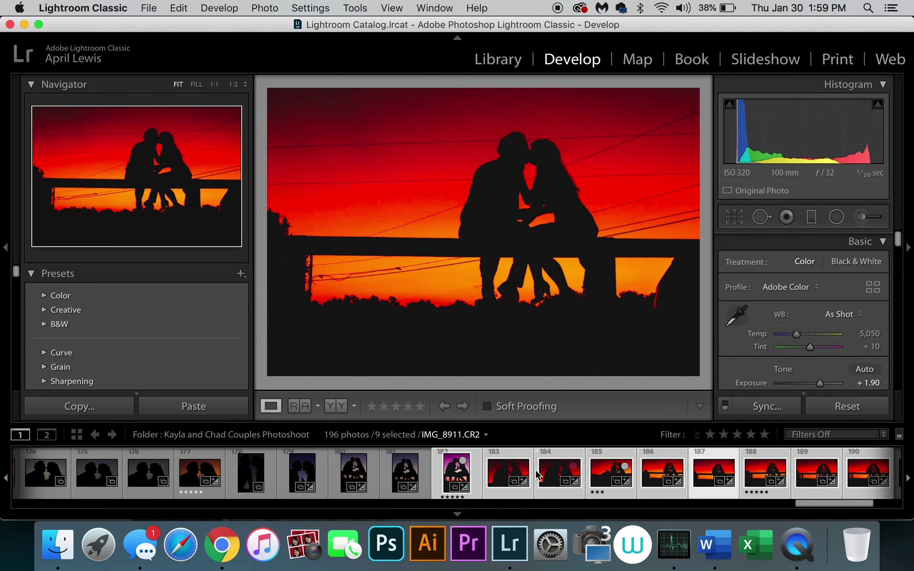
Undo the saturation changes and the synchronization of photos 182 through 190, going back to IMG_8906.CR2 alone
key(super+z)
key(super+z)
key(super+z)
key(super+z)
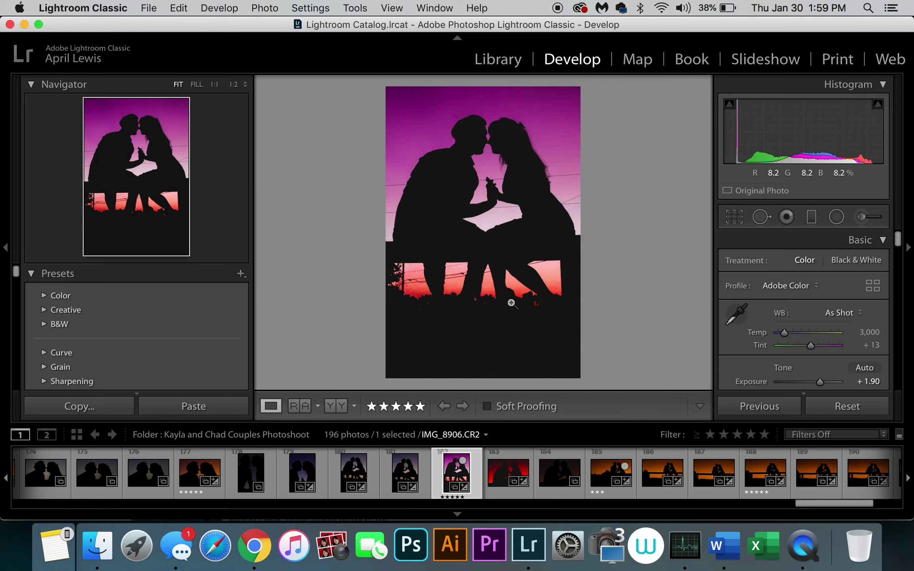
Browse the User Presets and preview blues and oranges and Aquas less lighter on IMG_8906.CR2 without applying them
scroll(136, 334, down, 5)
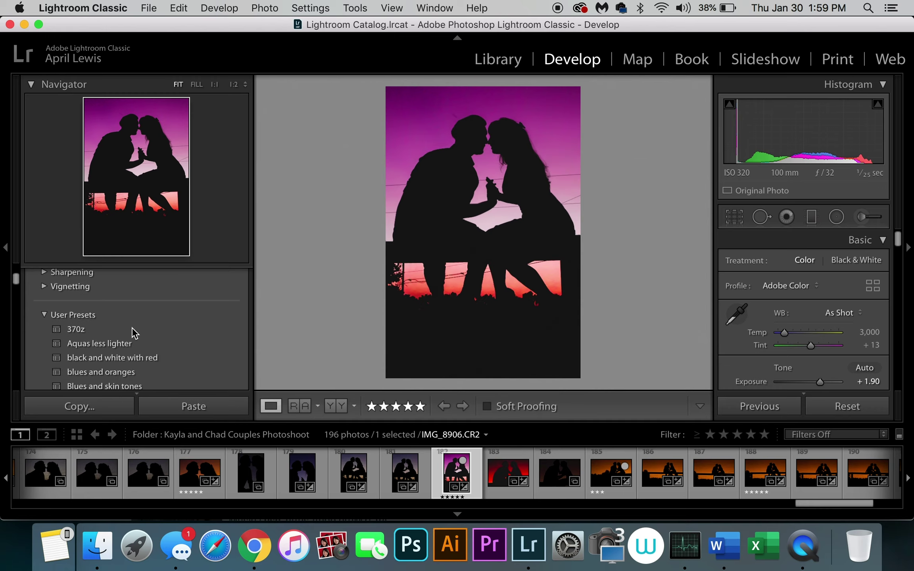
scroll(158, 325, down, 3)
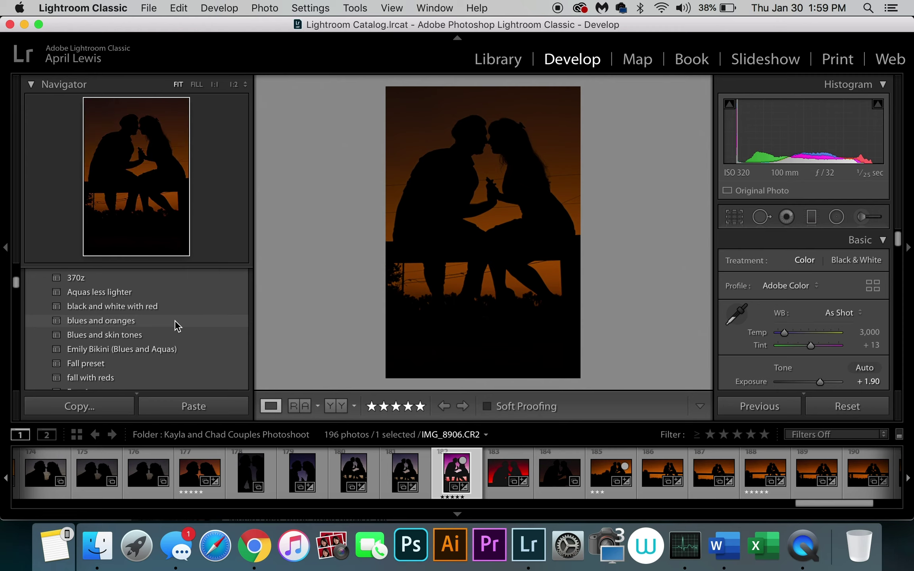
scroll(175, 320, up, 1)
scroll(174, 320, up, 1)
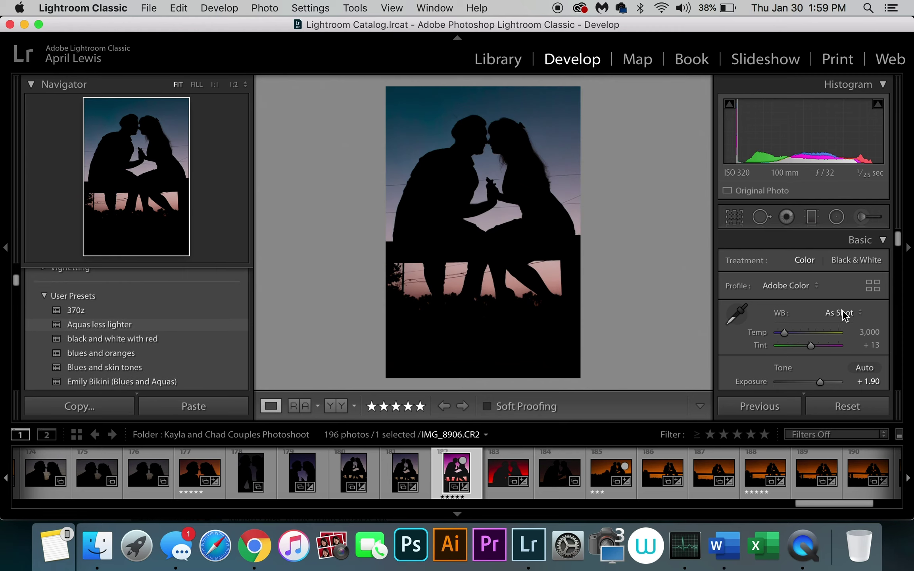
Review the Basic adjustments of IMG_8906.CR2 from white balance and Tone down to Presence
scroll(844, 316, down, 2)
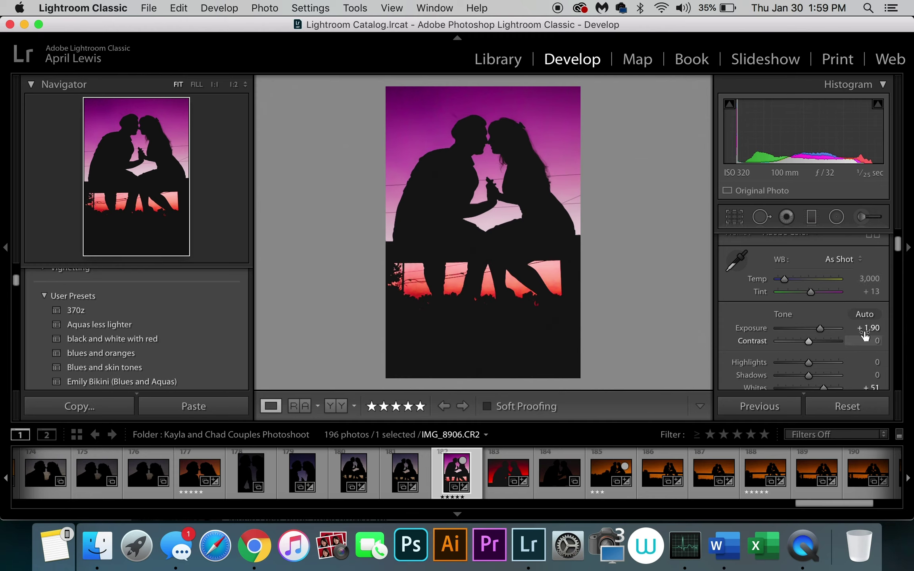
scroll(838, 348, down, 2)
scroll(840, 350, down, 1)
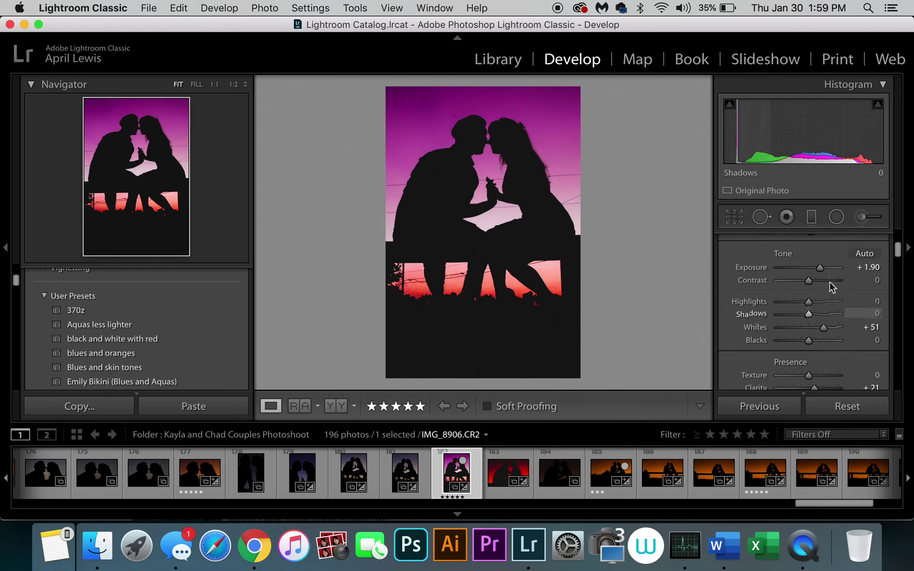
scroll(843, 343, down, 5)
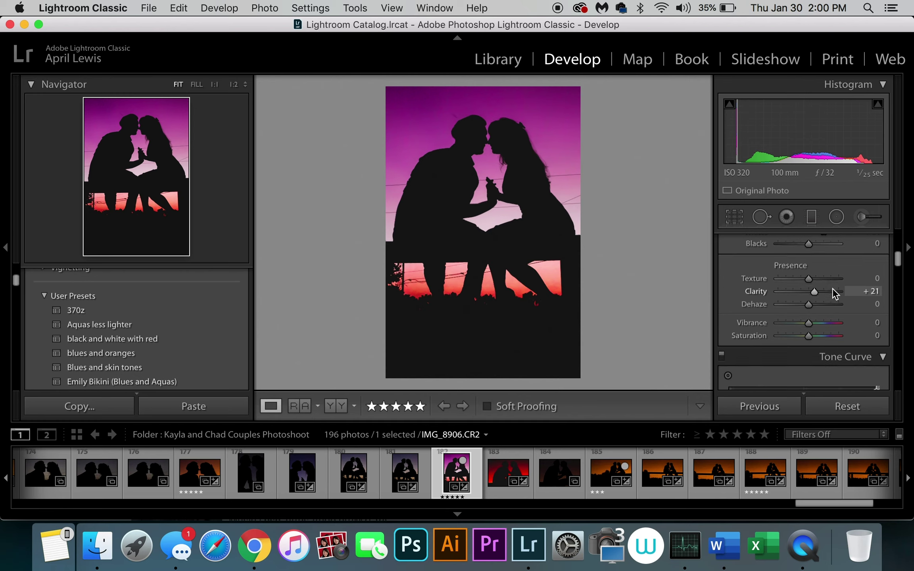
scroll(831, 335, up, 6)
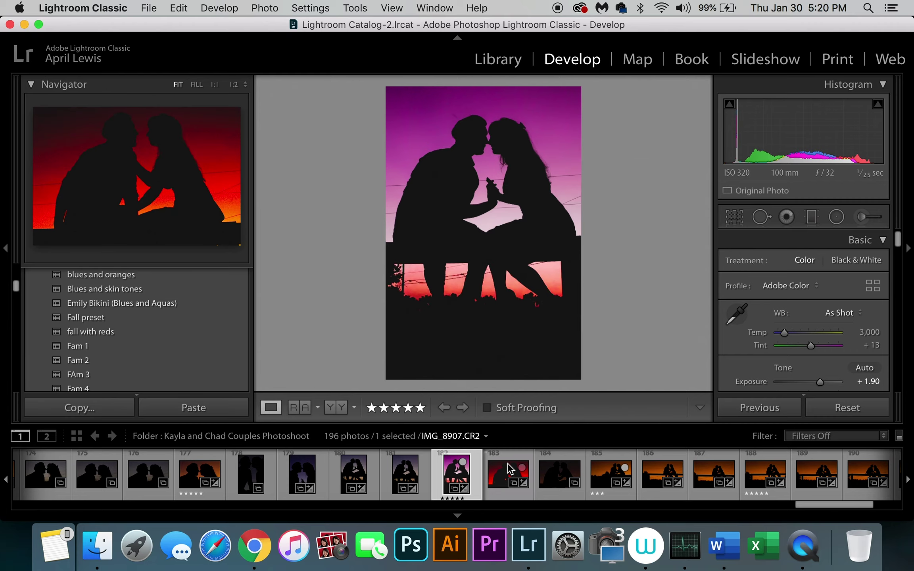
Select all photos in the Kayla and Chad Couples Photoshoot folder and open the export settings for them
key(super+a)
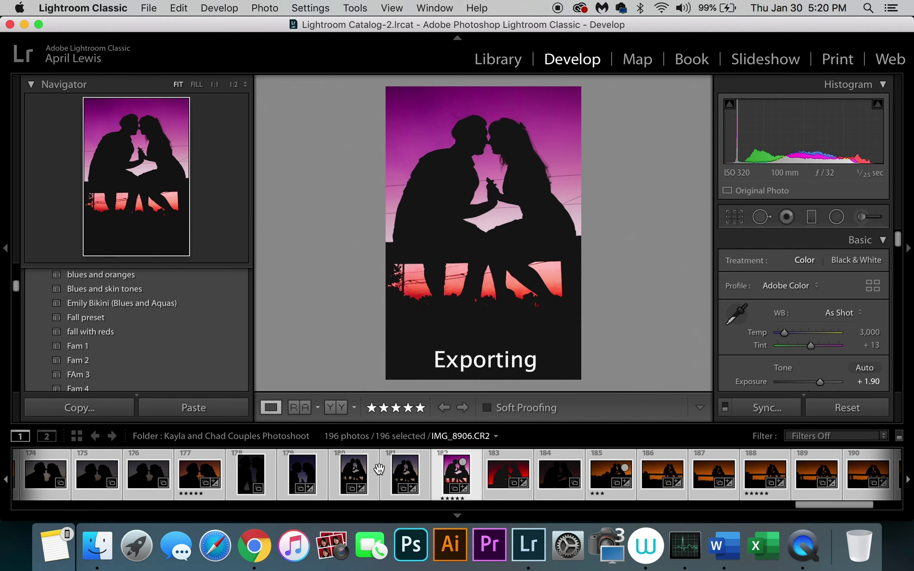
right_click(405, 474)
mouse_move(472, 444)
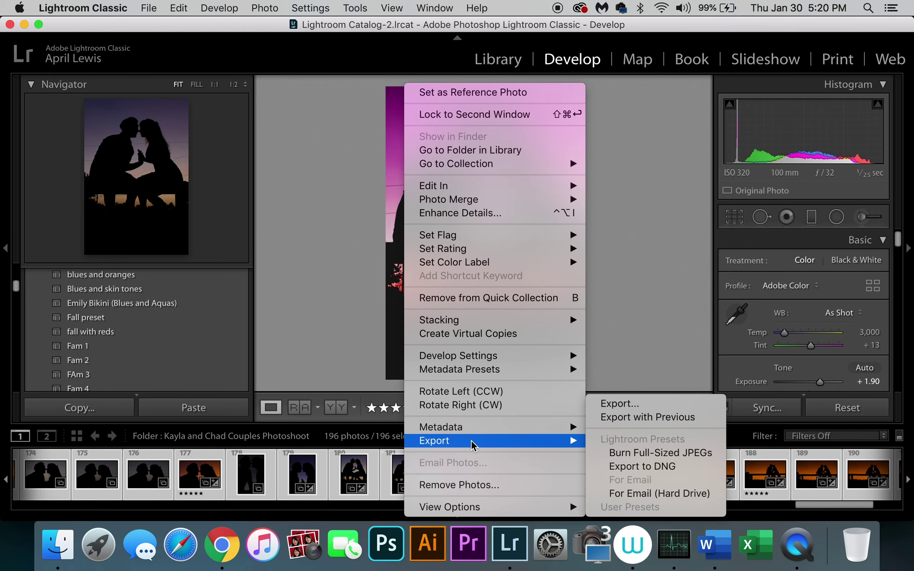
click(632, 403)
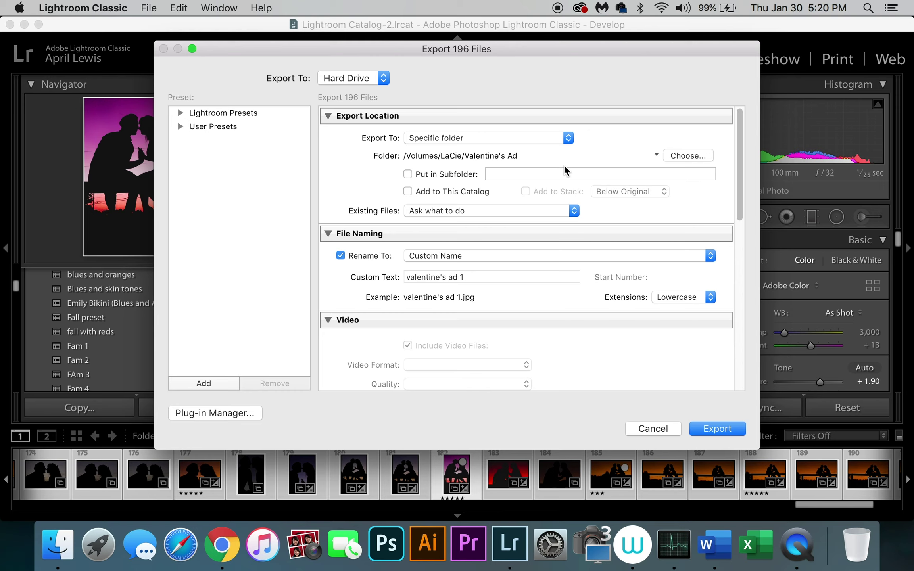
Try exporting to the same folder as the original photo with a subfolder, then revert to no subfolder and a specific folder
click(511, 138)
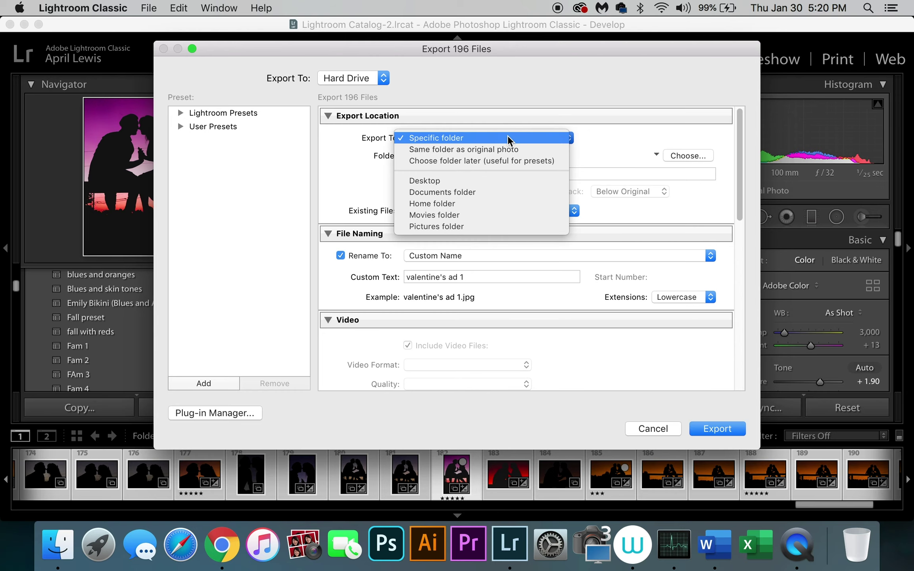
click(501, 147)
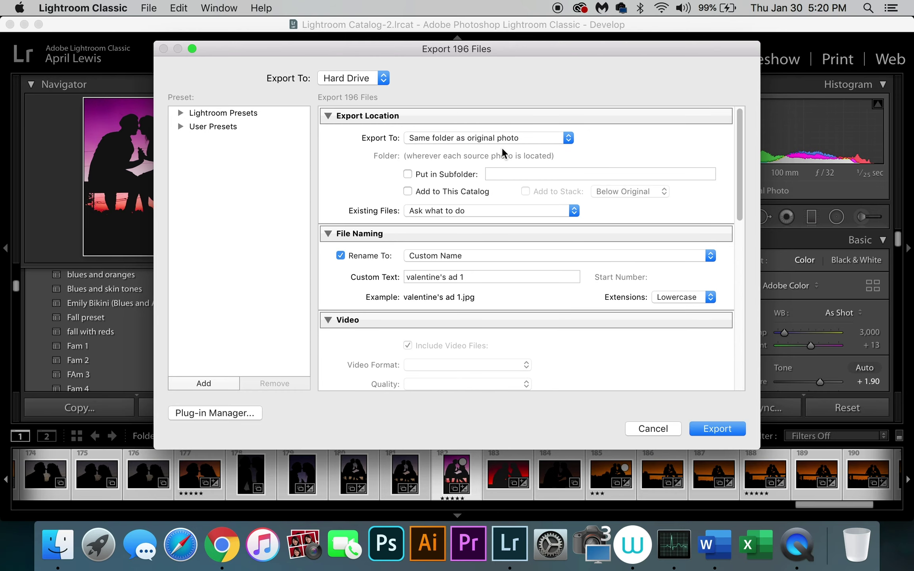
click(407, 175)
click(515, 174)
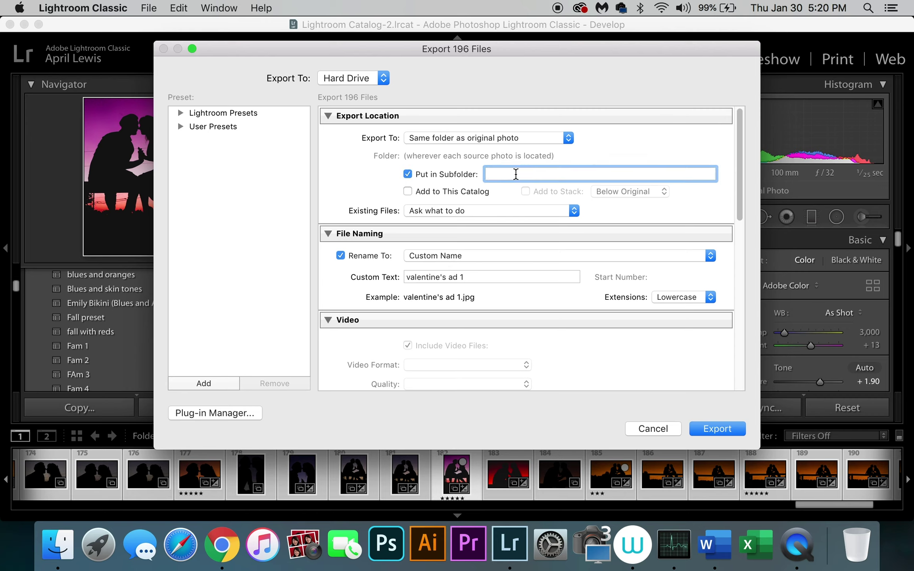
click(408, 174)
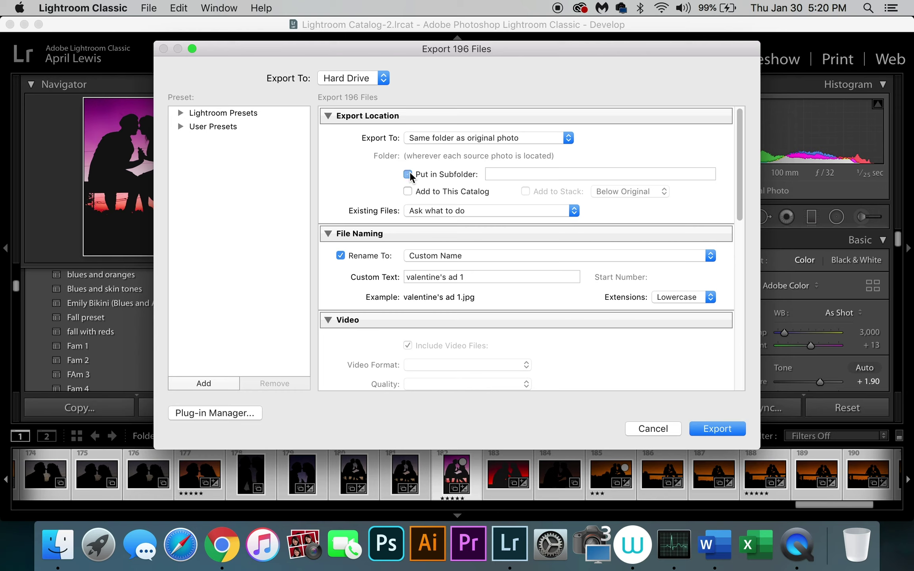
click(473, 132)
click(473, 127)
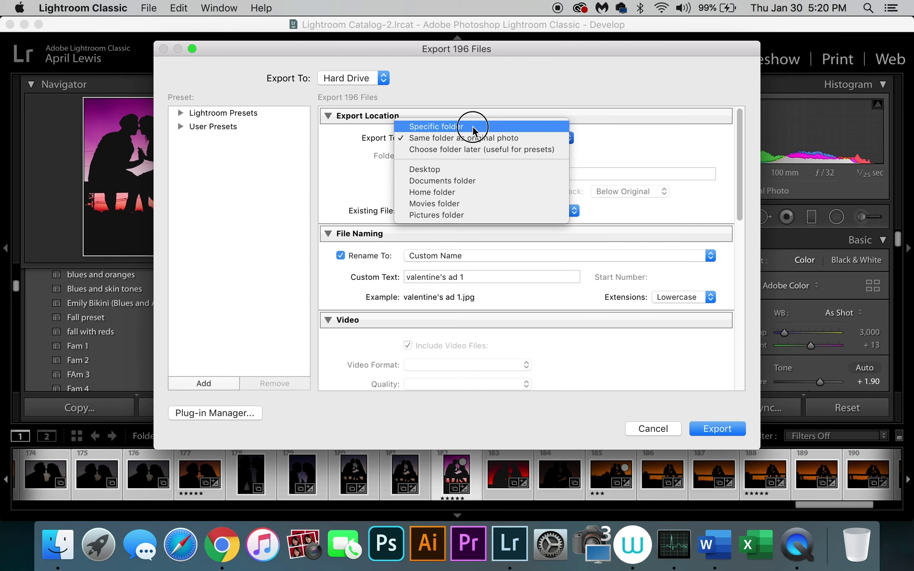
Browse the LaCie drive for an export folder, cancel the choice, and check the other available export locations
click(676, 154)
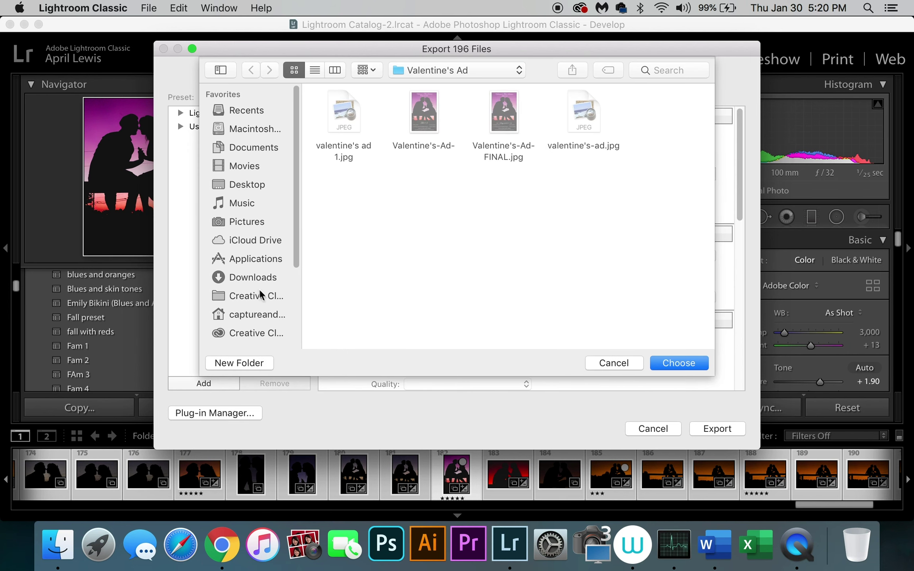
scroll(261, 293, down, 6)
click(250, 283)
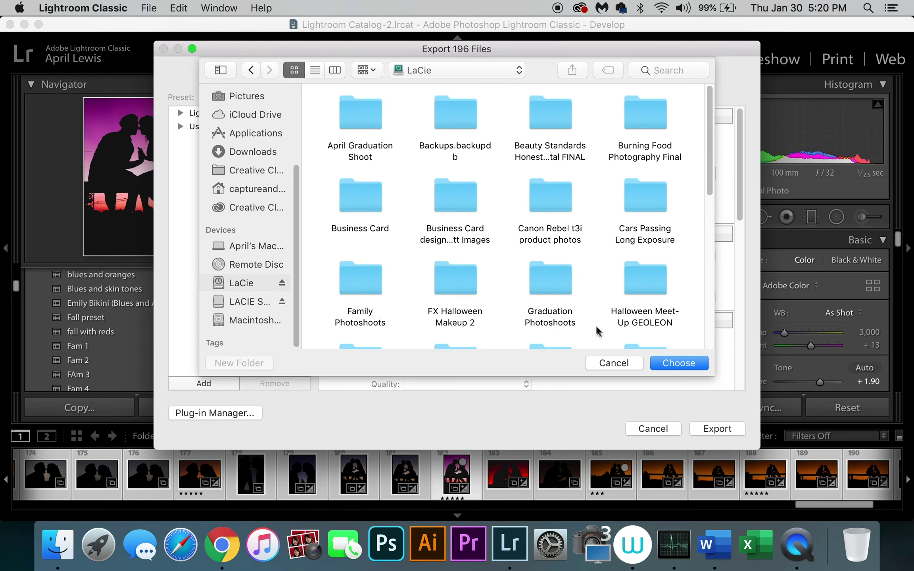
click(614, 363)
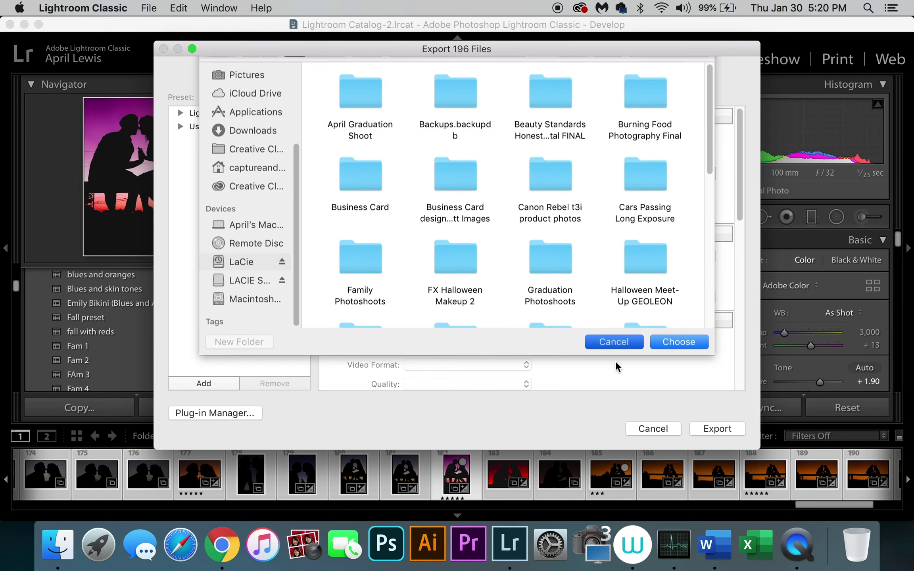
click(473, 138)
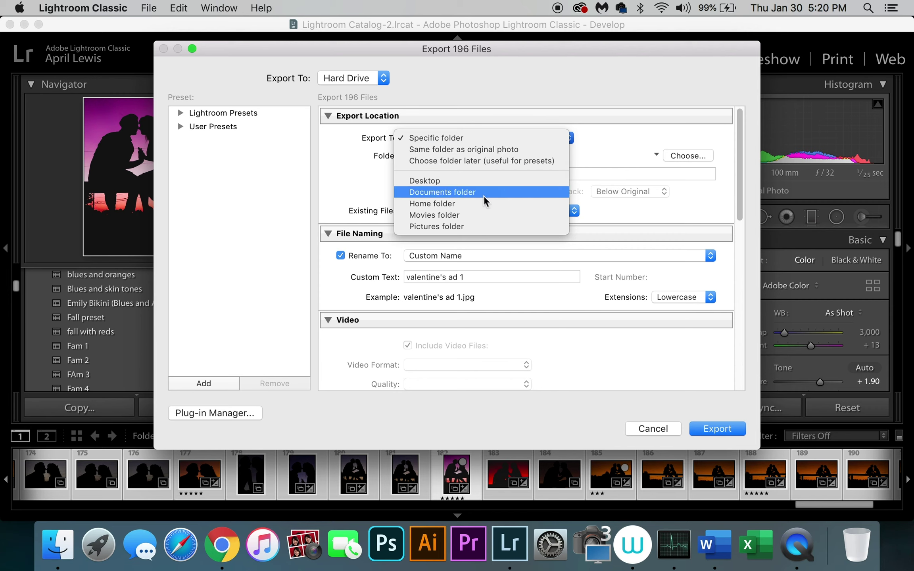
click(611, 142)
Review the export settings, including File Naming, File Settings, Image Sizing, Output Sharpening, Metadata, Watermarking and Post-Processing
scroll(484, 281, down, 2)
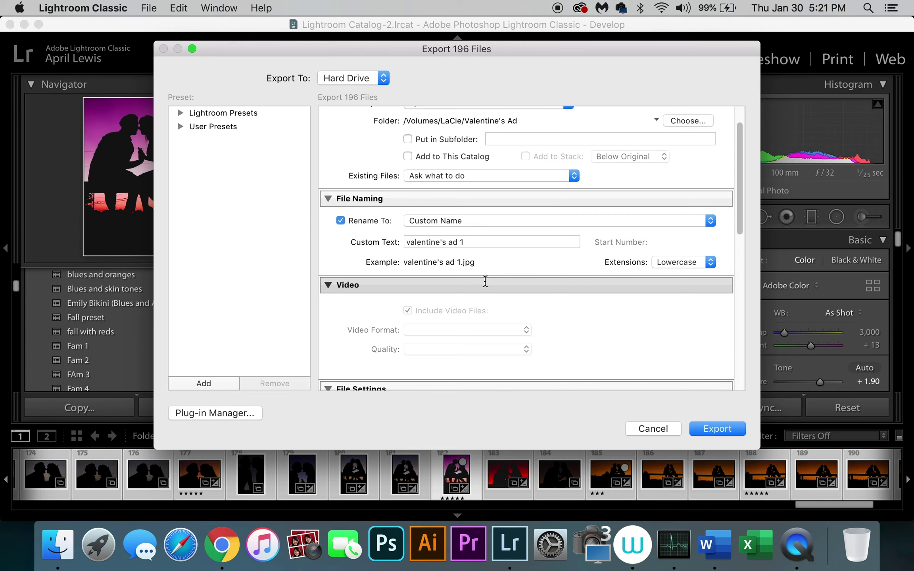
scroll(484, 281, up, 2)
scroll(485, 281, down, 4)
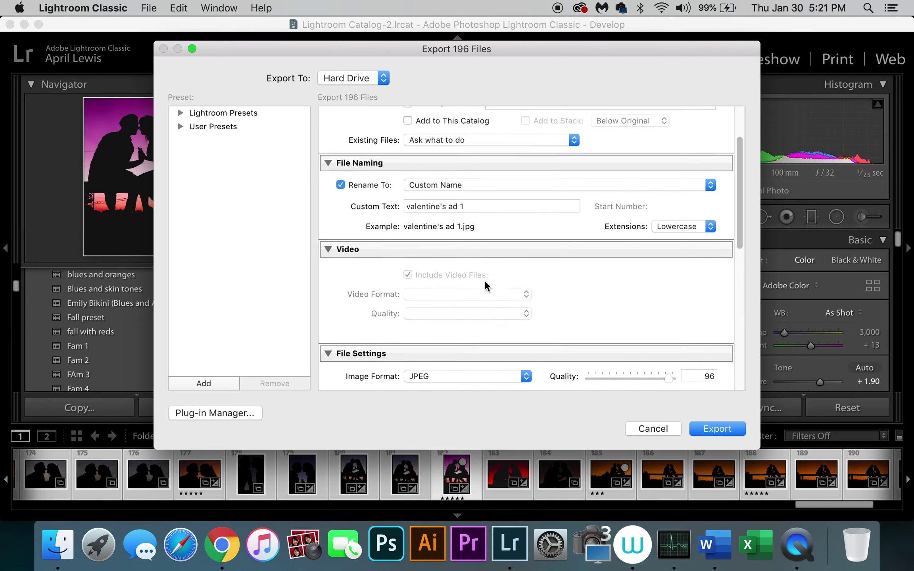
scroll(484, 281, down, 4)
scroll(577, 256, down, 4)
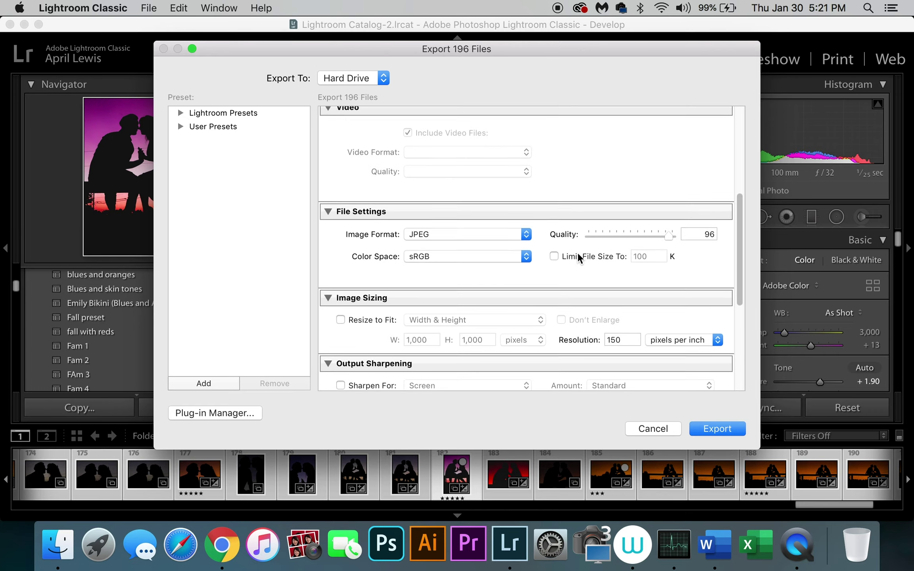
scroll(577, 256, down, 1)
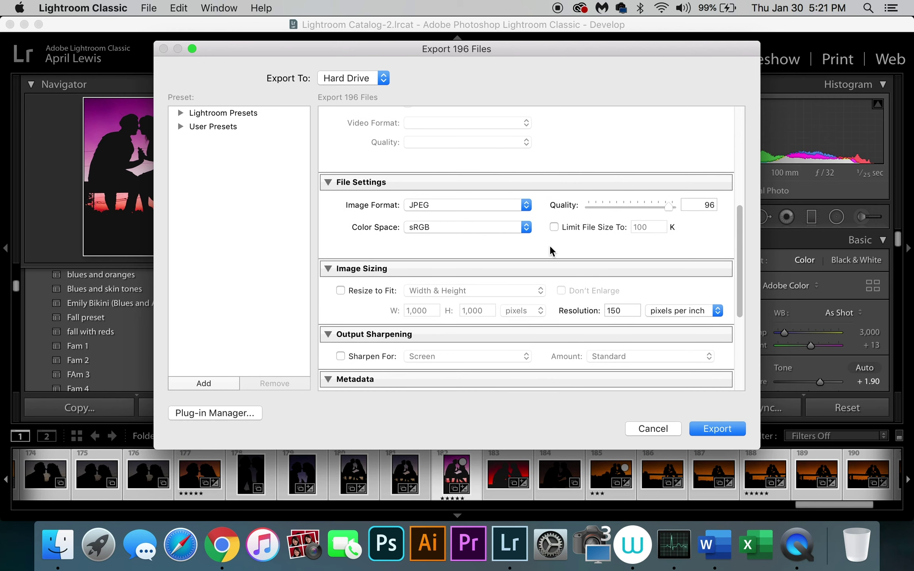
scroll(549, 245, down, 1)
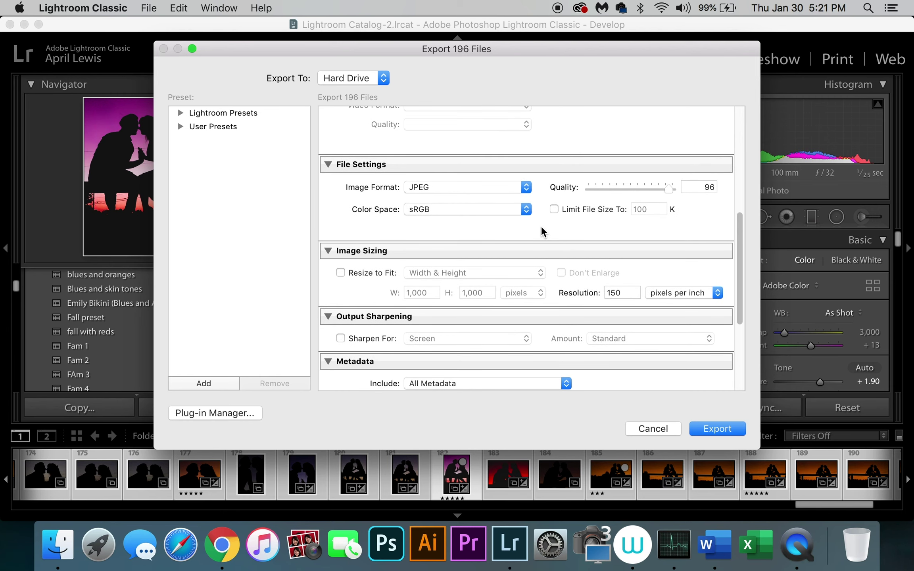
scroll(541, 229, down, 5)
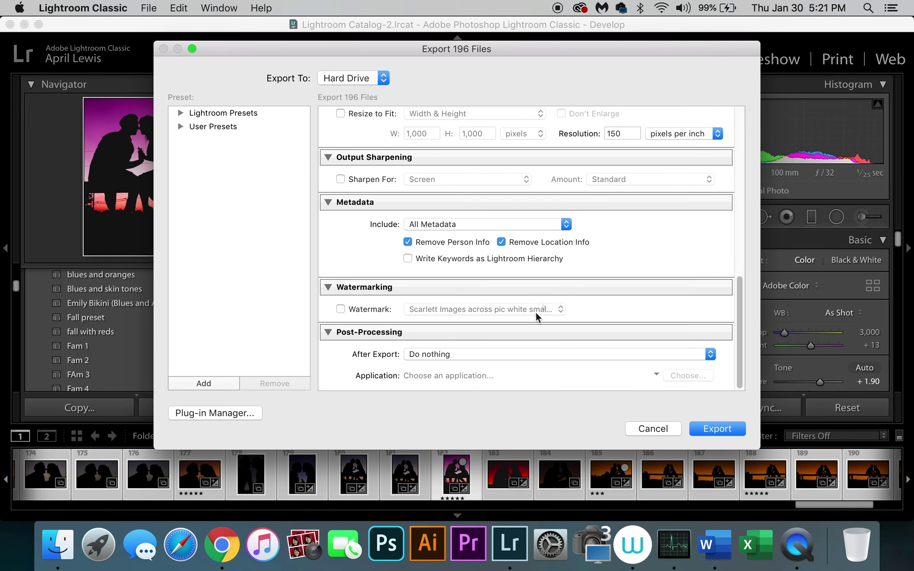
scroll(608, 260, up, 4)
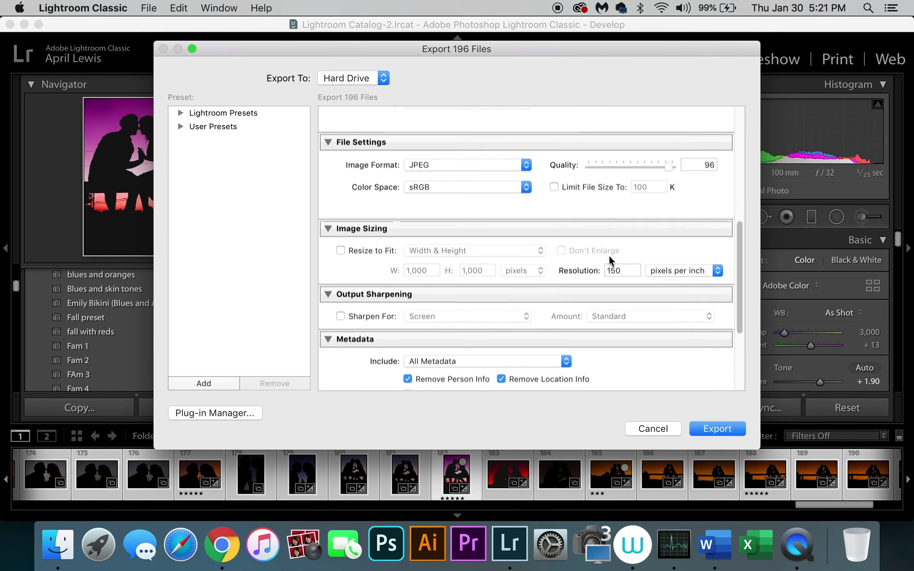
scroll(608, 255, up, 7)
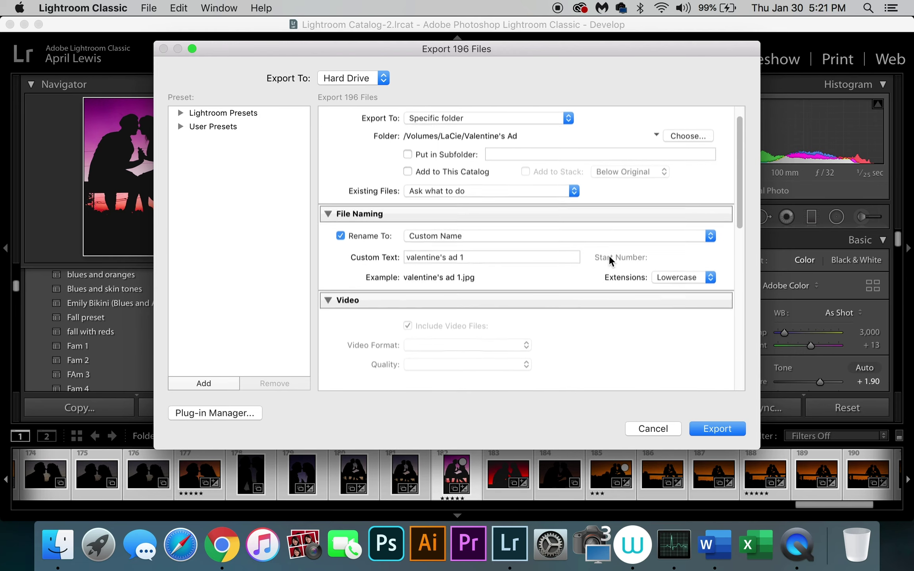
scroll(609, 255, up, 2)
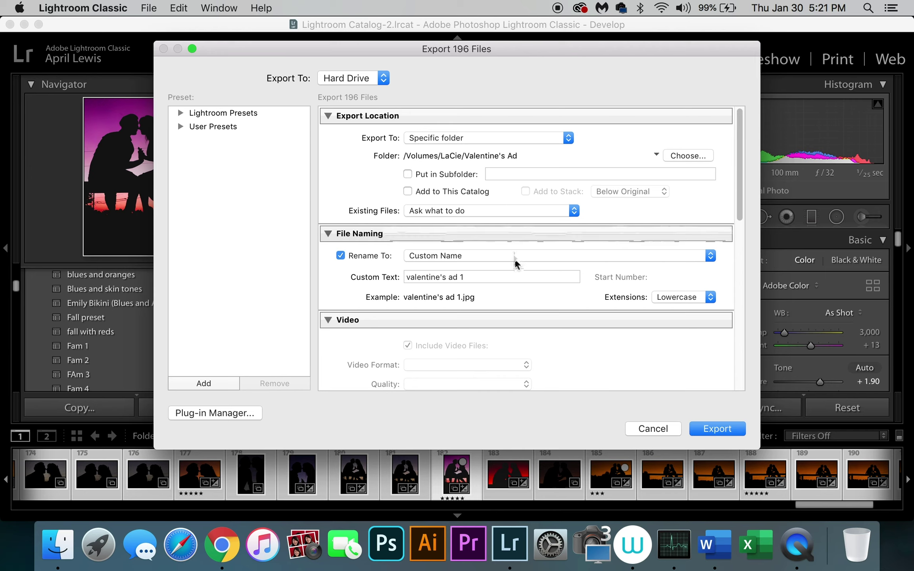
scroll(526, 319, down, 10)
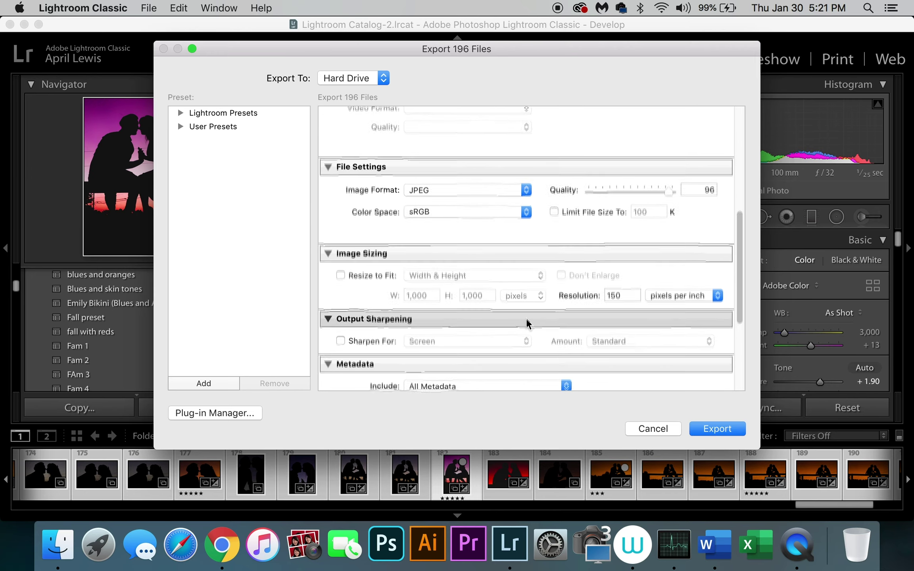
Try the Resize to Fit option in the Image Sizing export settings, then turn it back off
scroll(526, 318, up, 1)
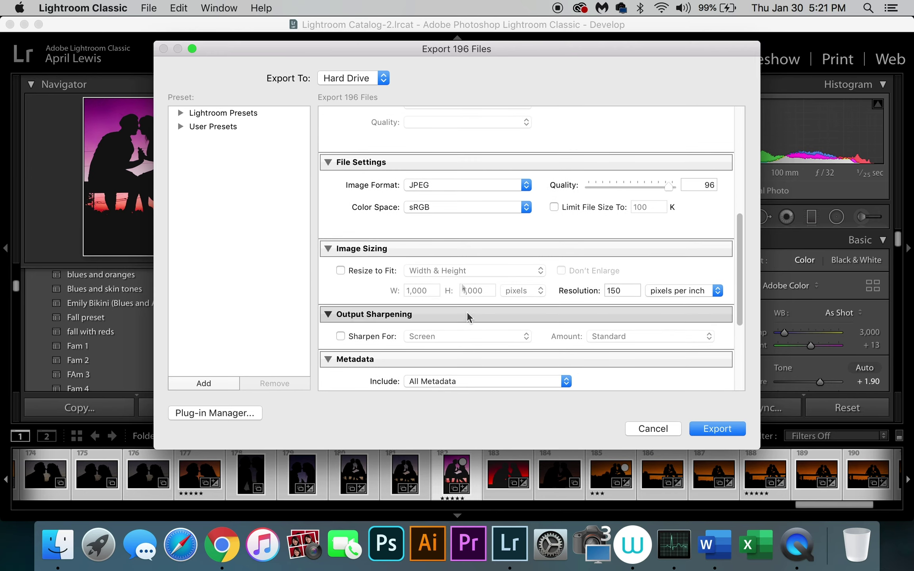
click(343, 270)
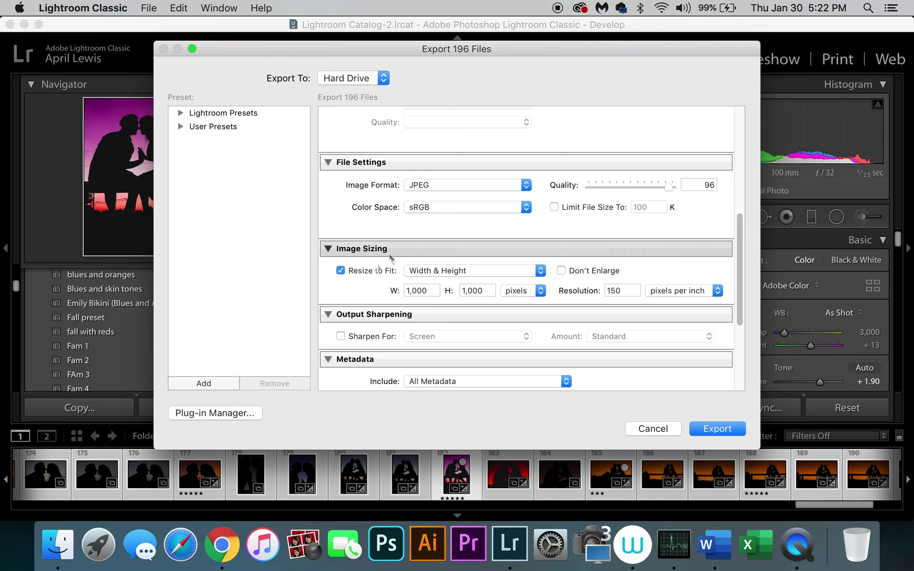
click(340, 270)
scroll(621, 254, down, 1)
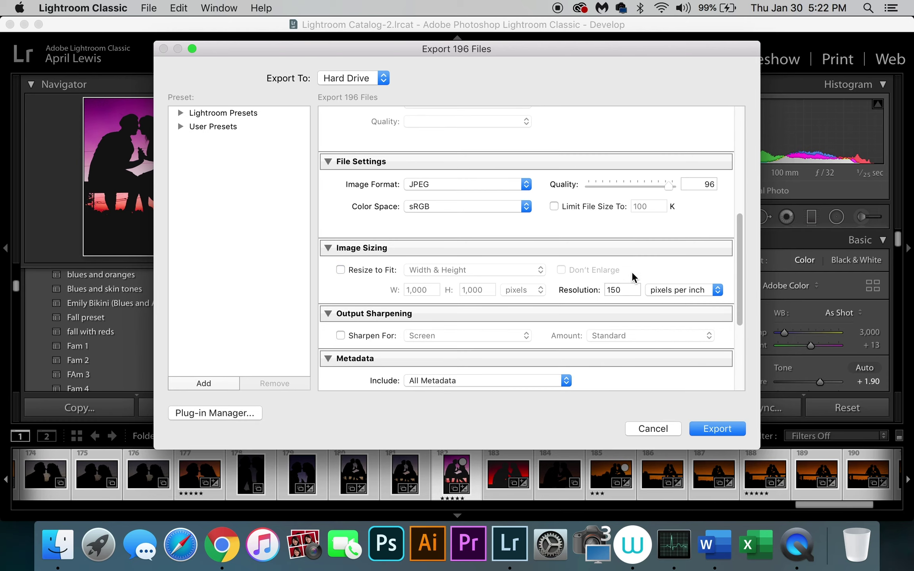
Try the Filename and Filename - Sequence naming templates for renaming the exported files
scroll(560, 285, up, 10)
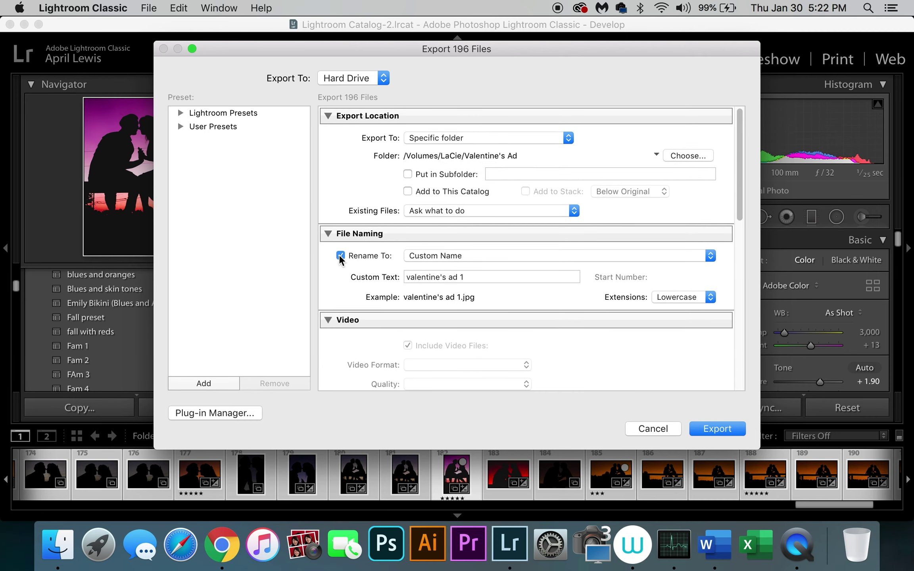
click(484, 255)
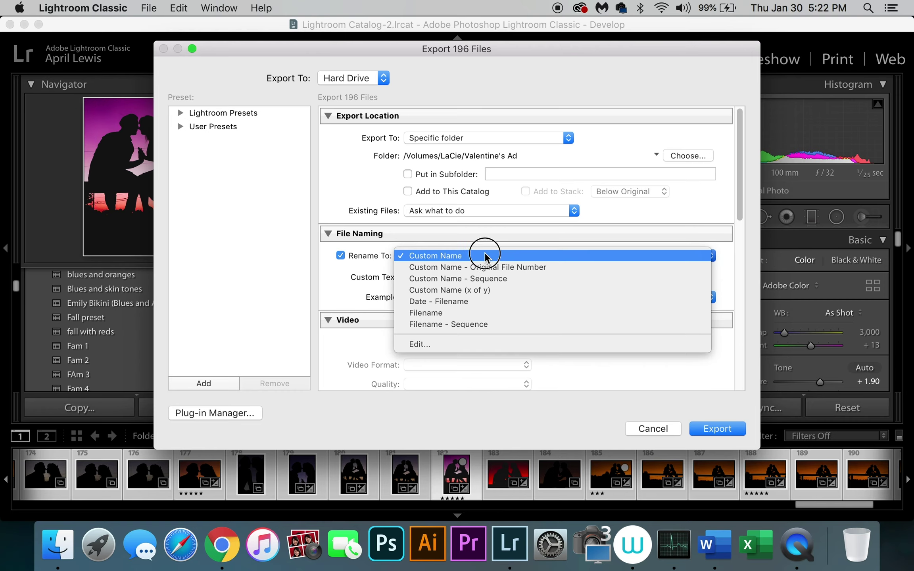
click(492, 312)
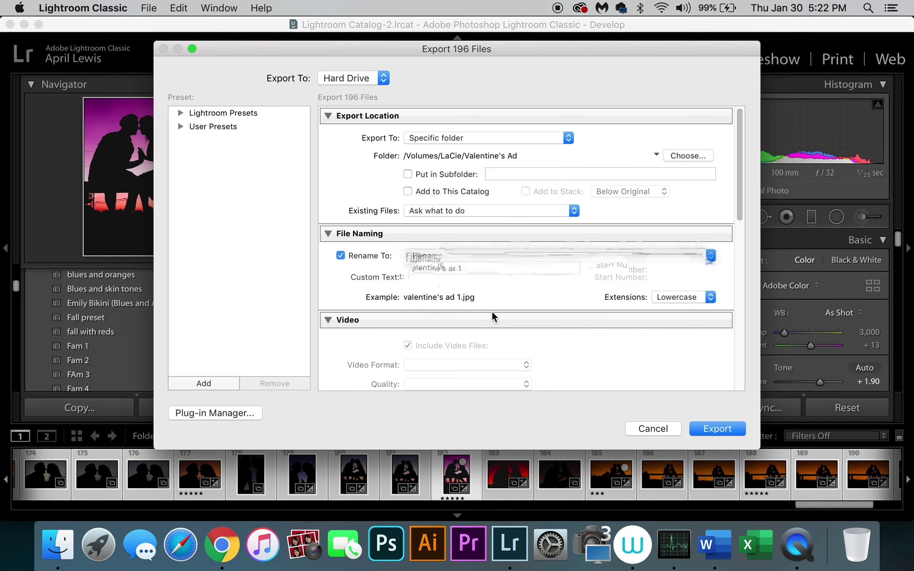
click(416, 298)
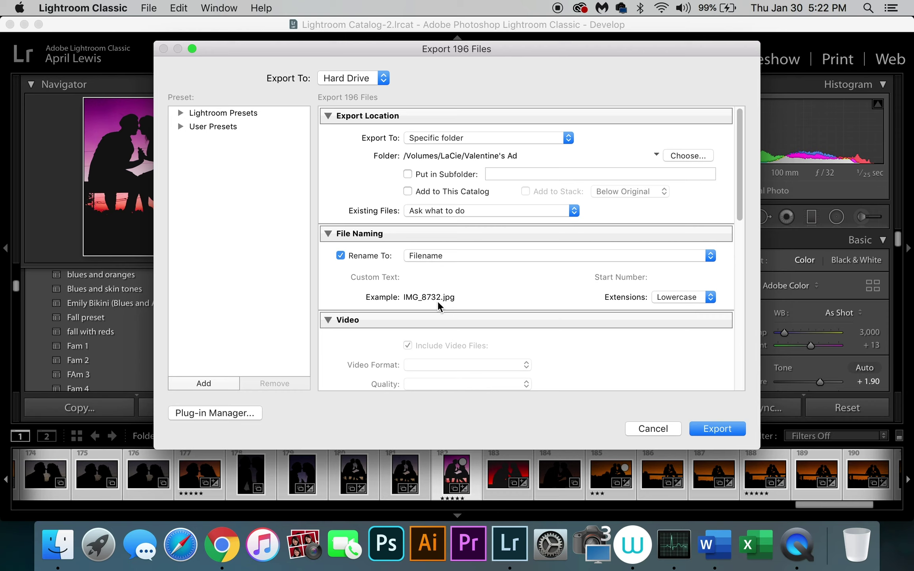
click(447, 254)
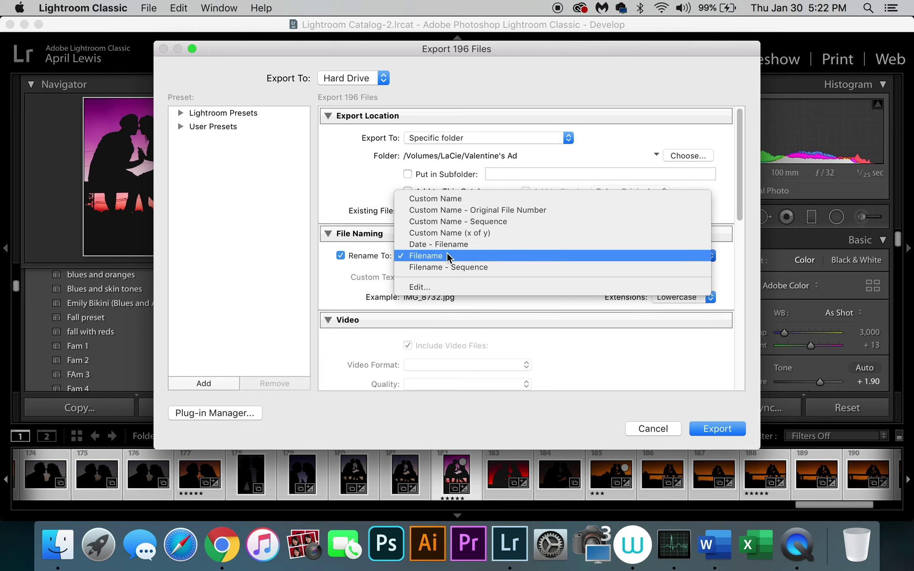
click(449, 266)
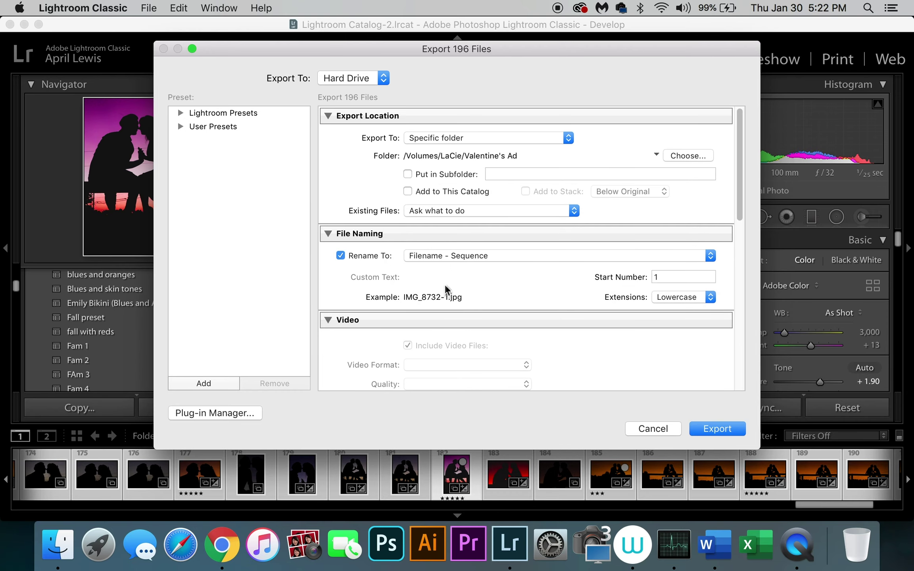
Try the Custom Name - Original File Number template, then switch the file naming to Custom Name
click(472, 254)
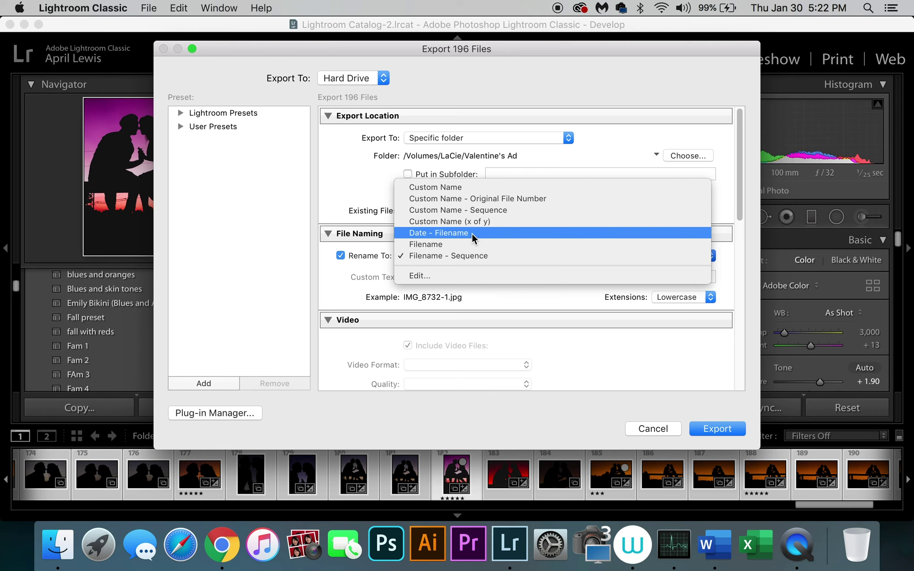
click(470, 198)
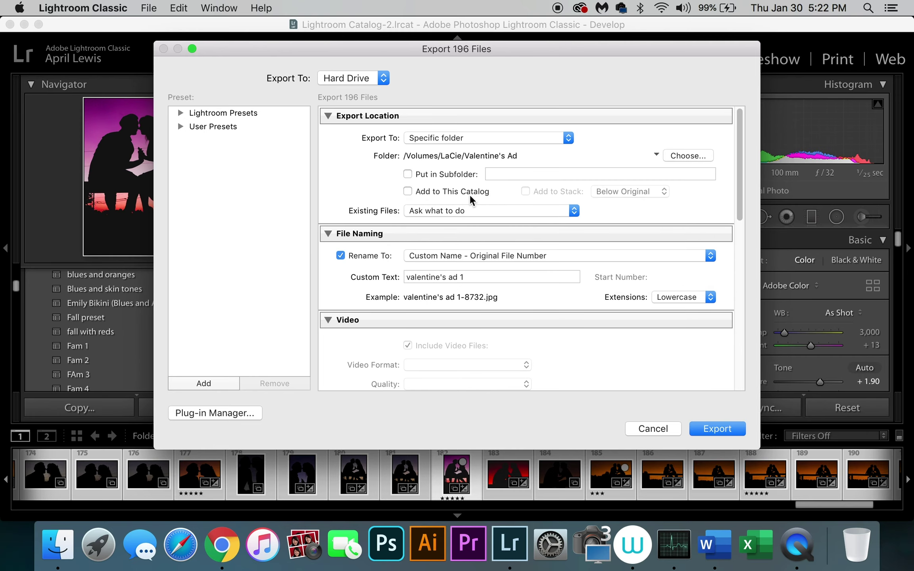
click(484, 255)
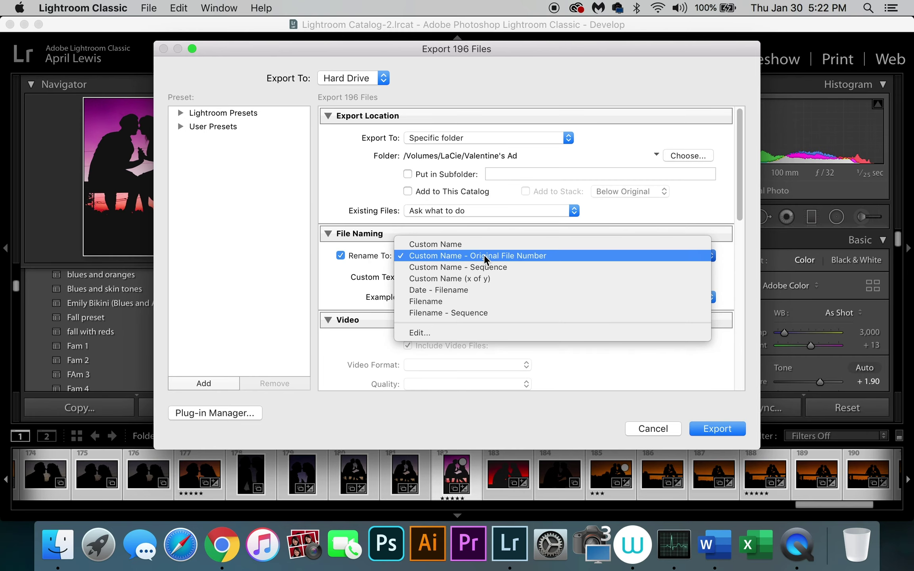
click(480, 243)
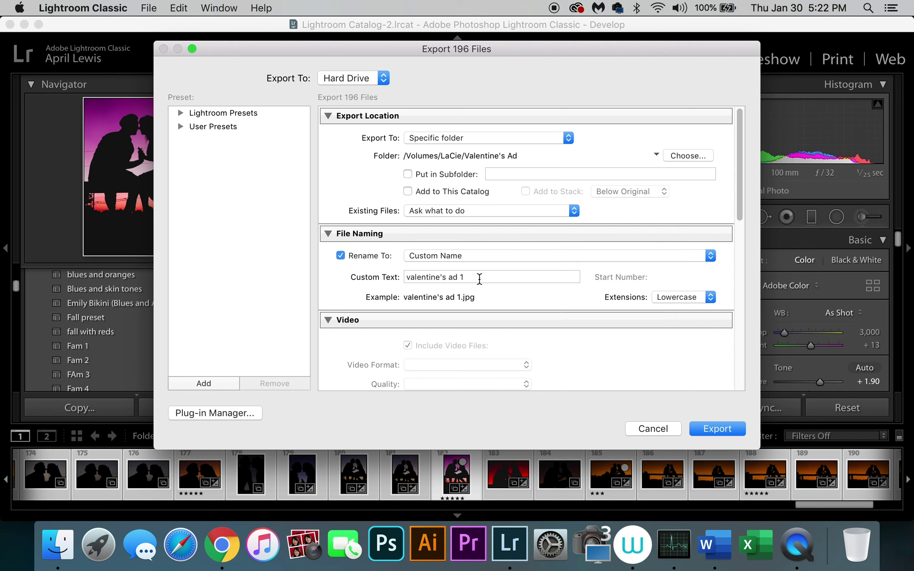
Set the custom text to V-day with the Custom Name - Original File Number template, then cancel the export
click(379, 279)
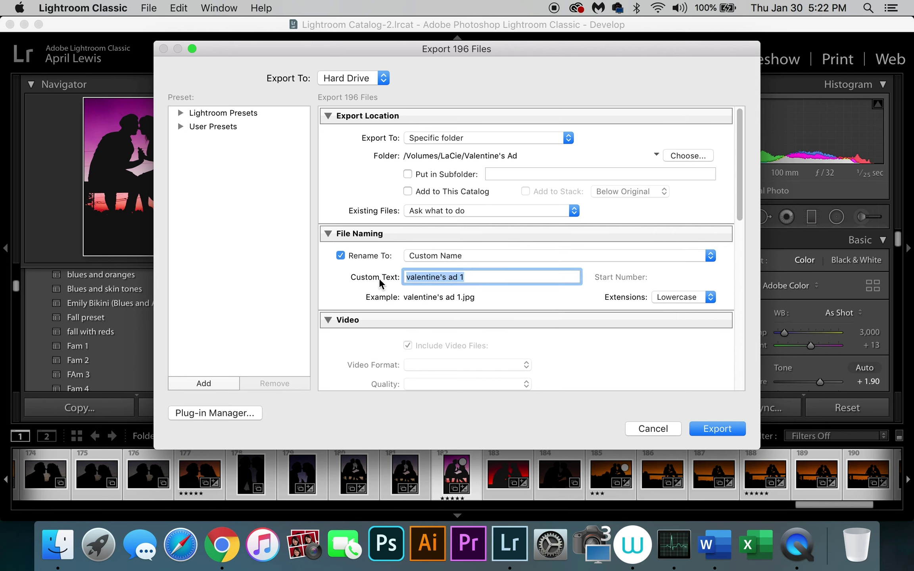
text(V-day)
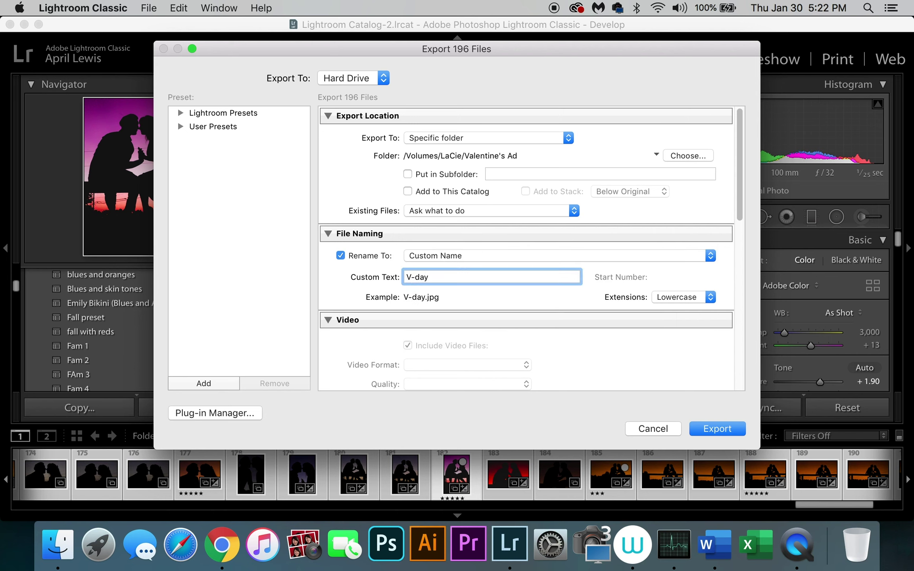
click(490, 255)
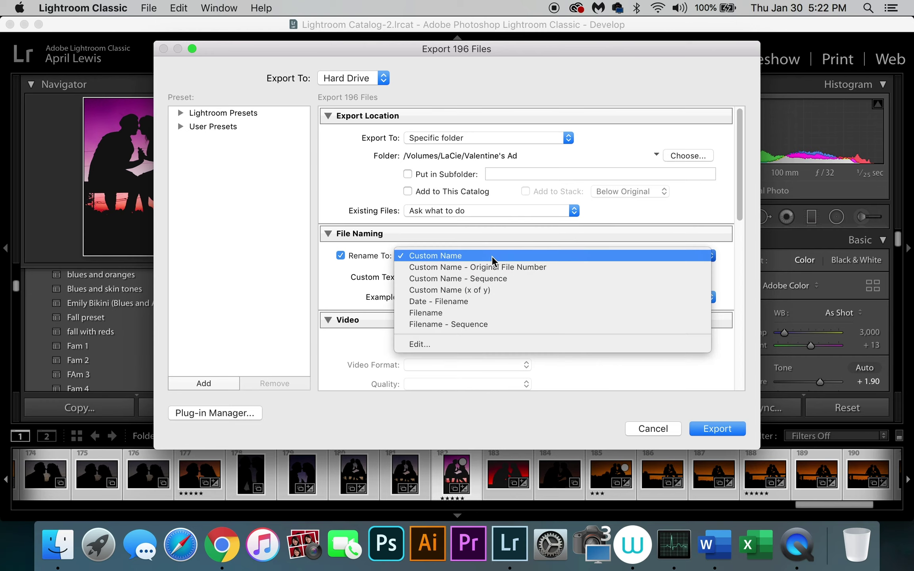
click(491, 266)
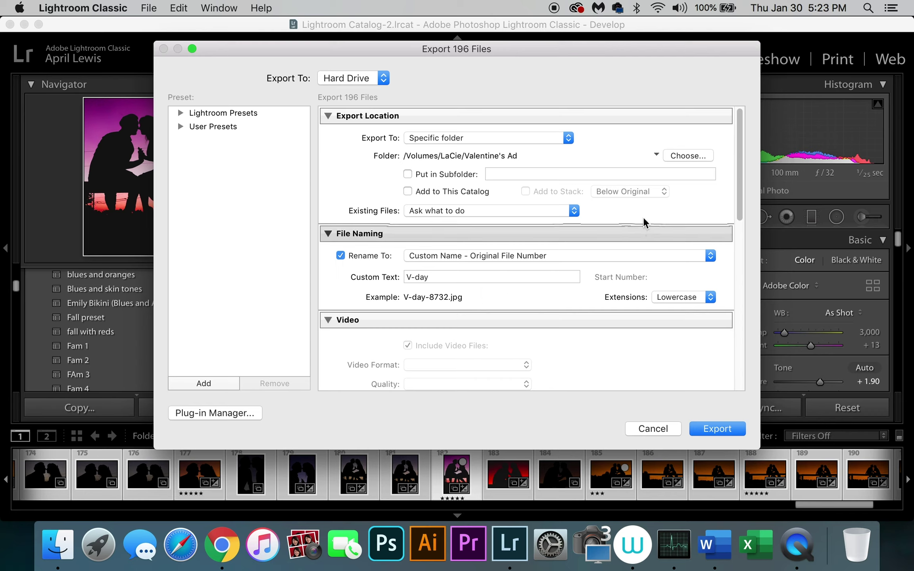
click(647, 427)
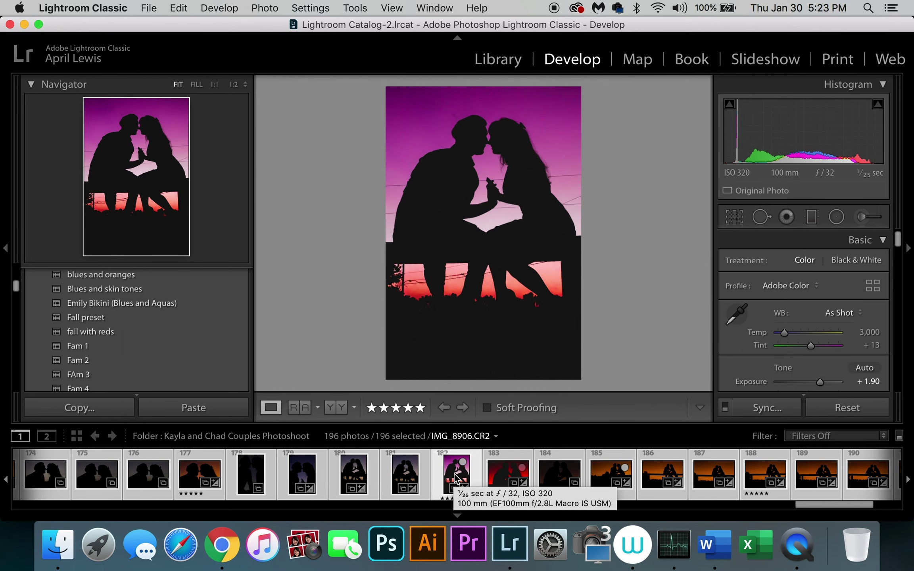
Clear the selection, try picking only photos 176, 177, 178, 182, 184 and 186 in the filmstrip, then deselect them
key(super+d)
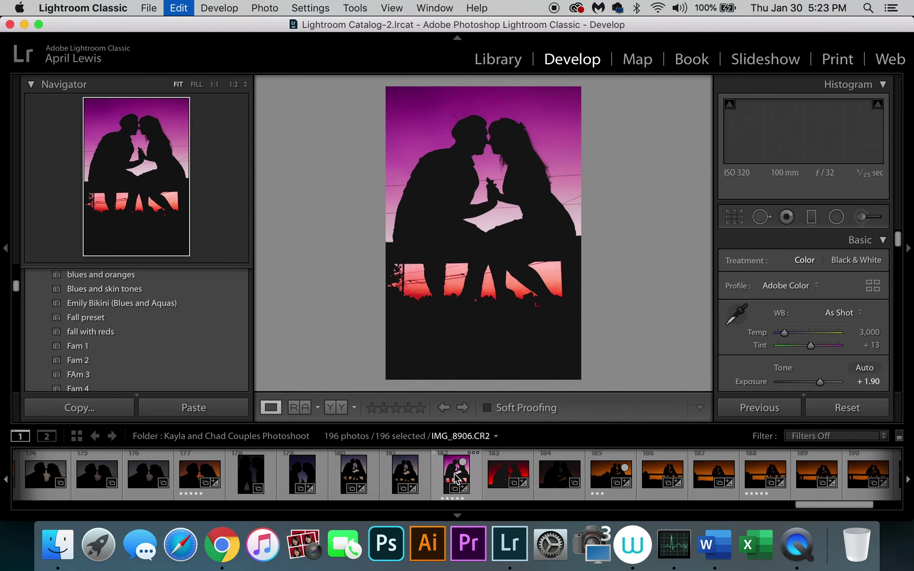
click(454, 474)
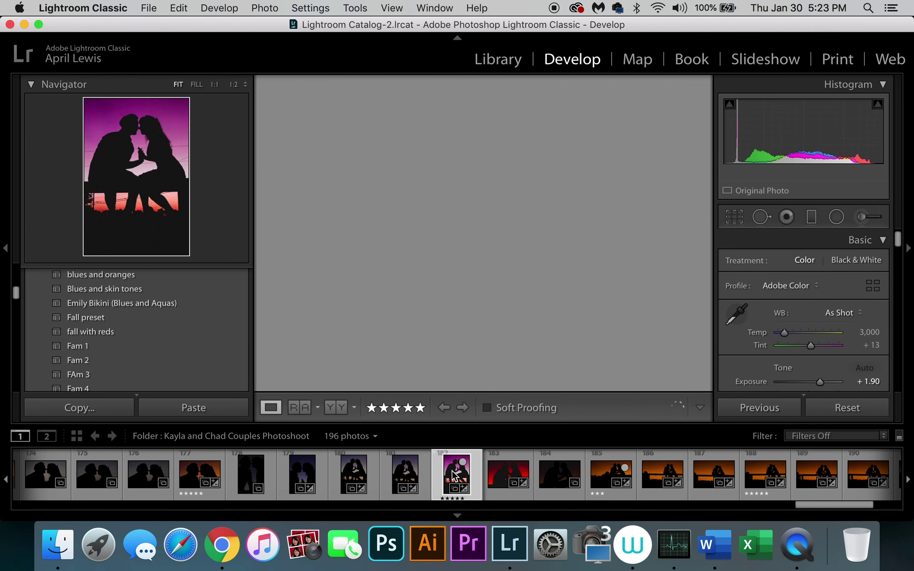
super+click(557, 487)
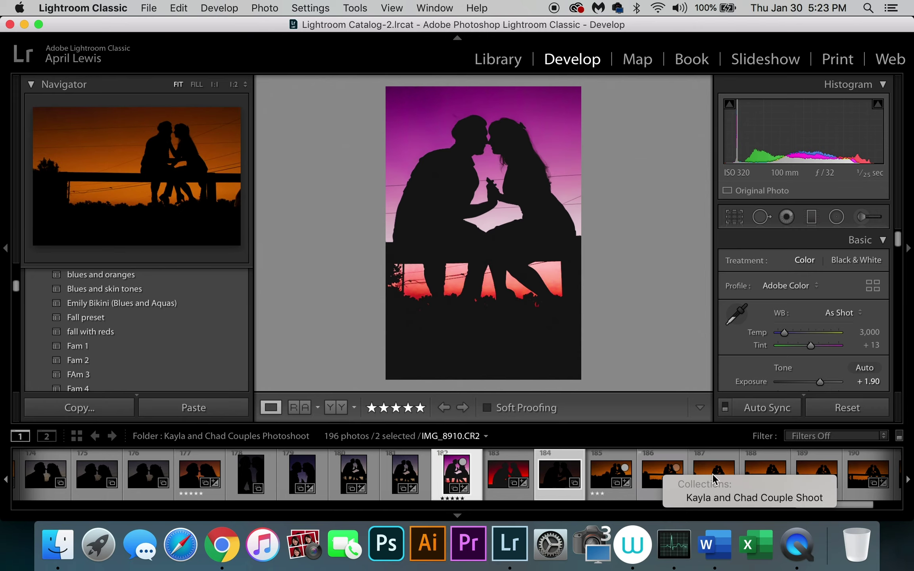
super+click(662, 474)
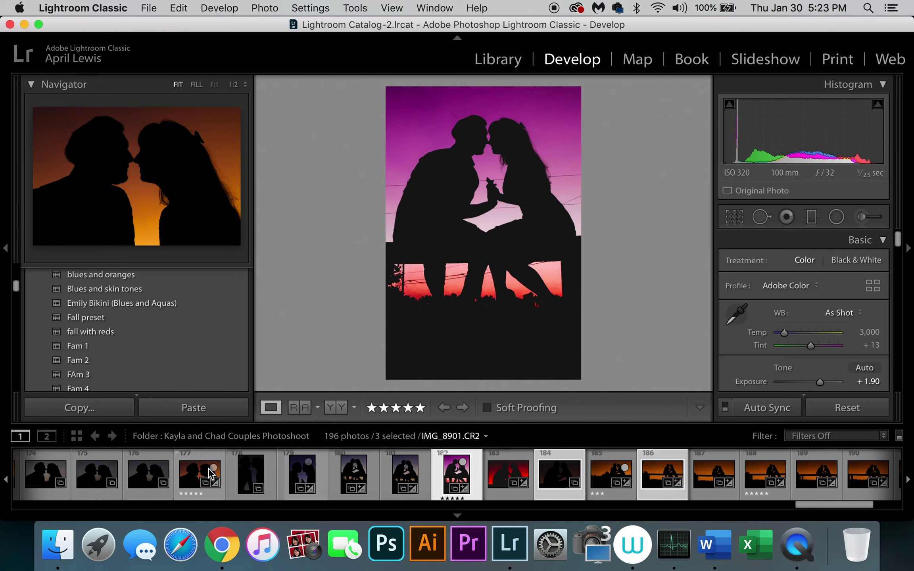
super+click(144, 474)
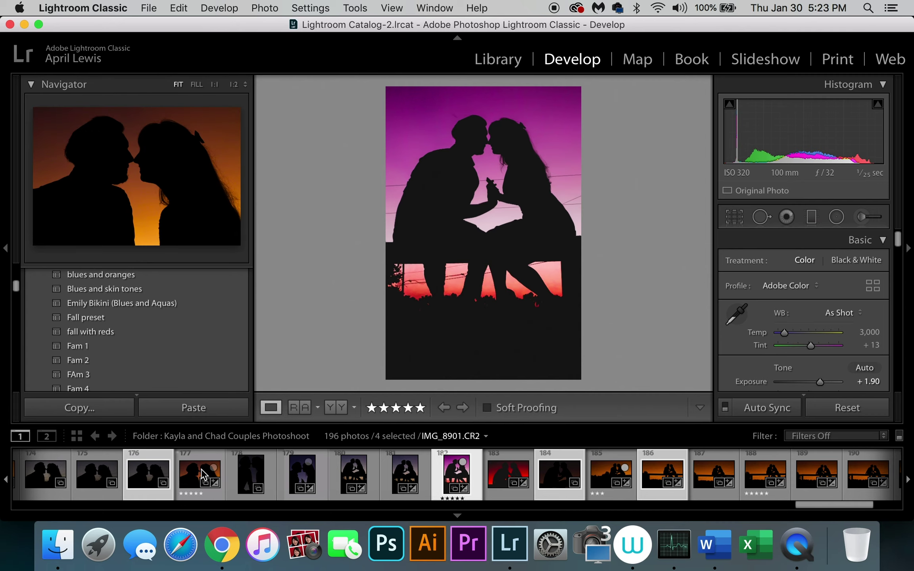
super+click(203, 475)
super+click(251, 475)
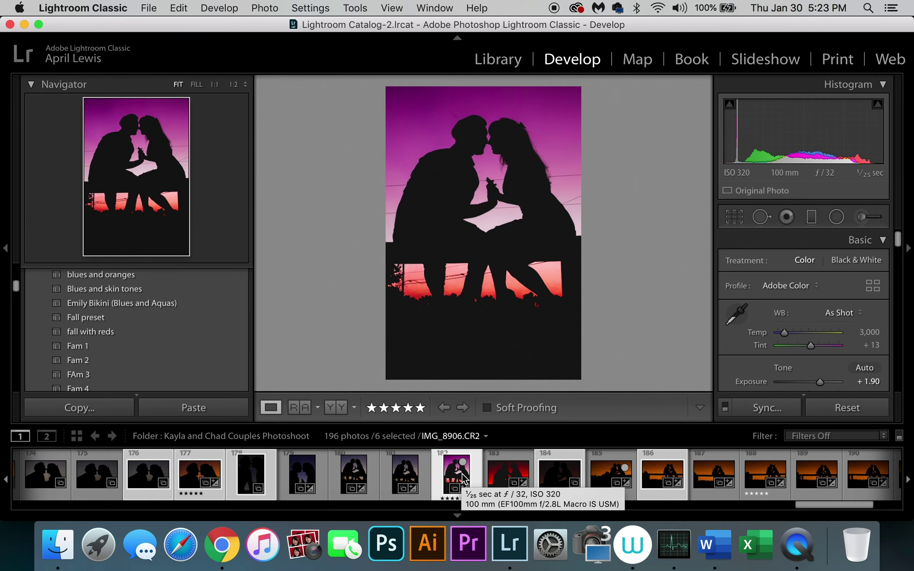
key(super+d)
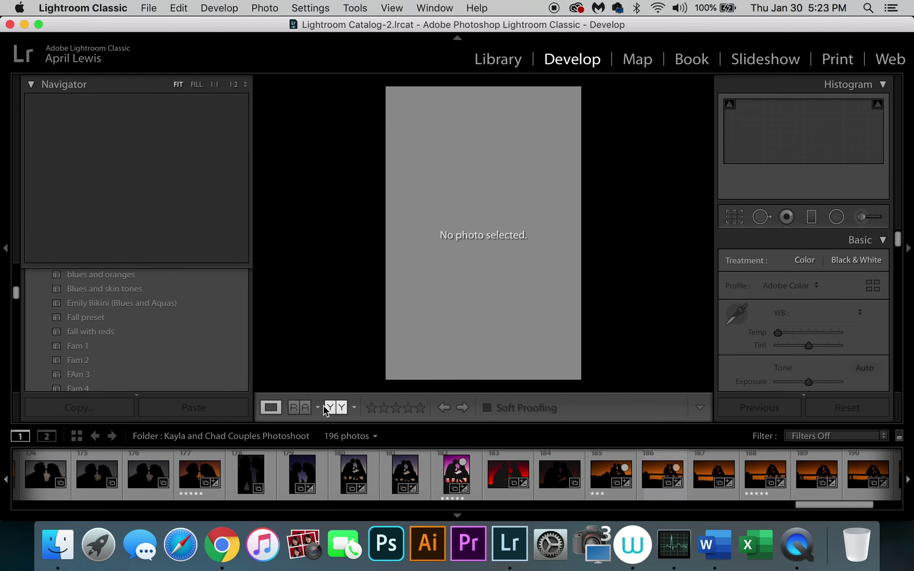
Switch to the Library grid and select photos 175 through 191, leaving out 179 and 184
click(495, 61)
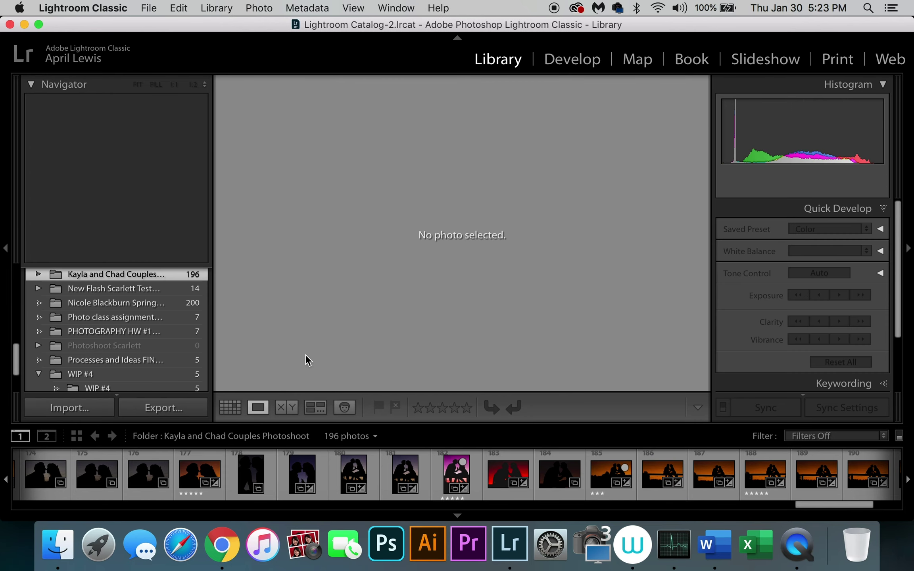
click(231, 407)
scroll(568, 287, down, 20)
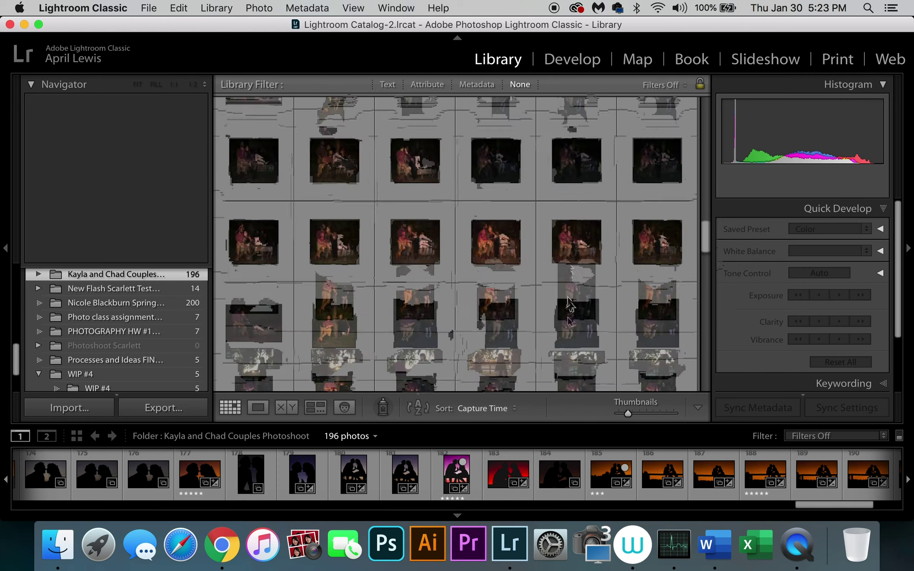
click(586, 358)
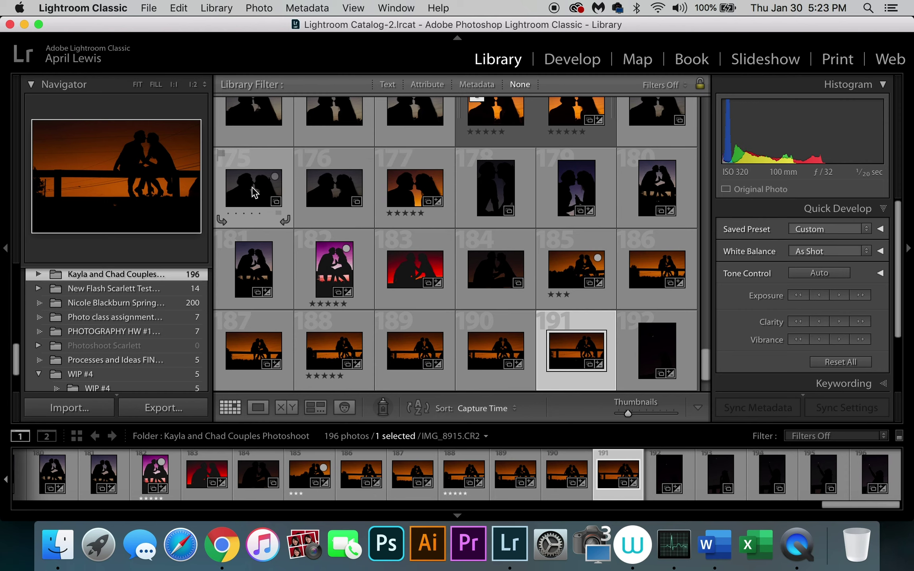
shift+click(246, 186)
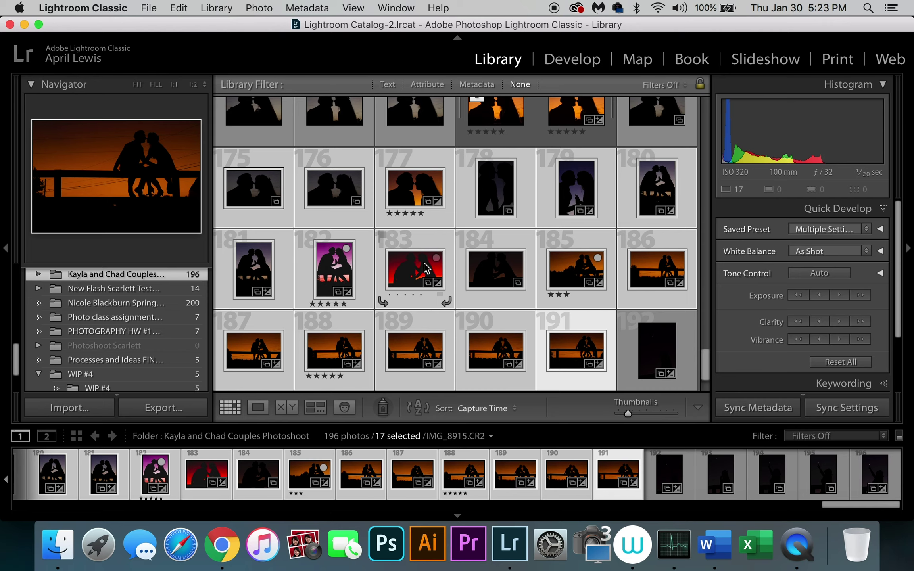
super+click(498, 273)
super+click(578, 183)
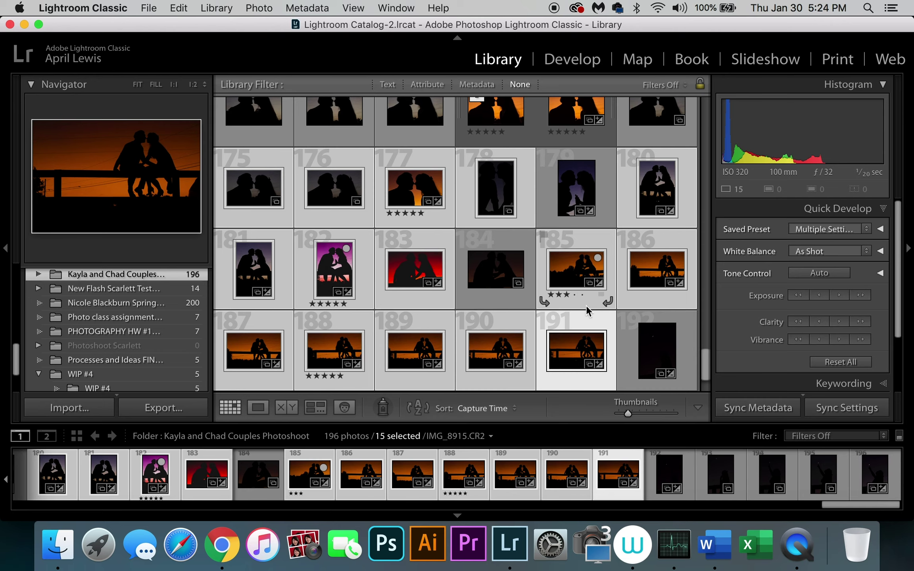
Check the export options available for the selected photos, then close them without exporting
scroll(579, 300, down, 3)
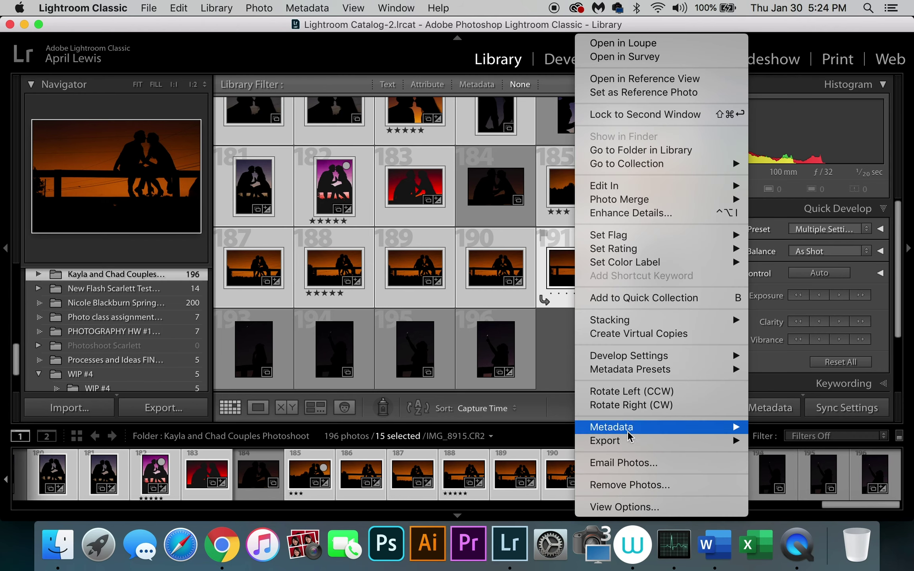
mouse_move(631, 443)
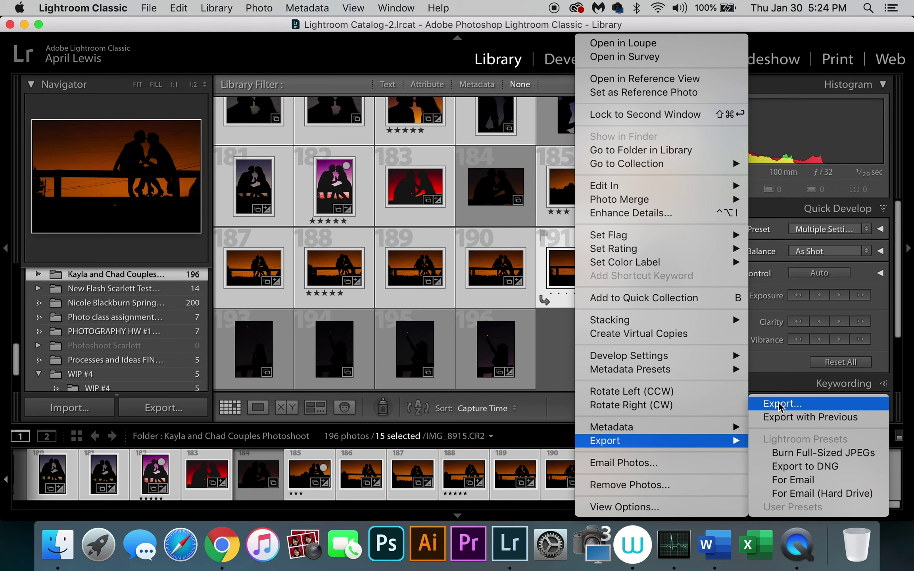
click(554, 332)
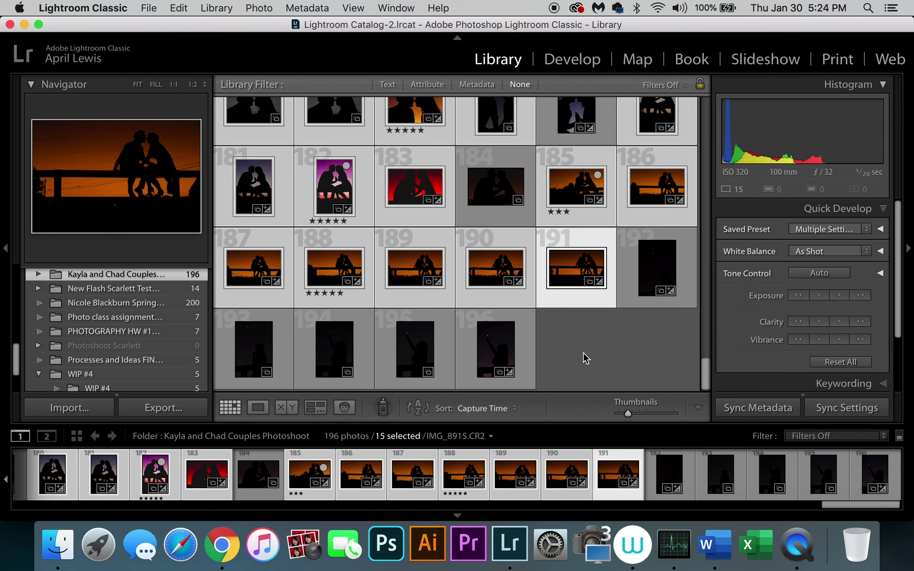